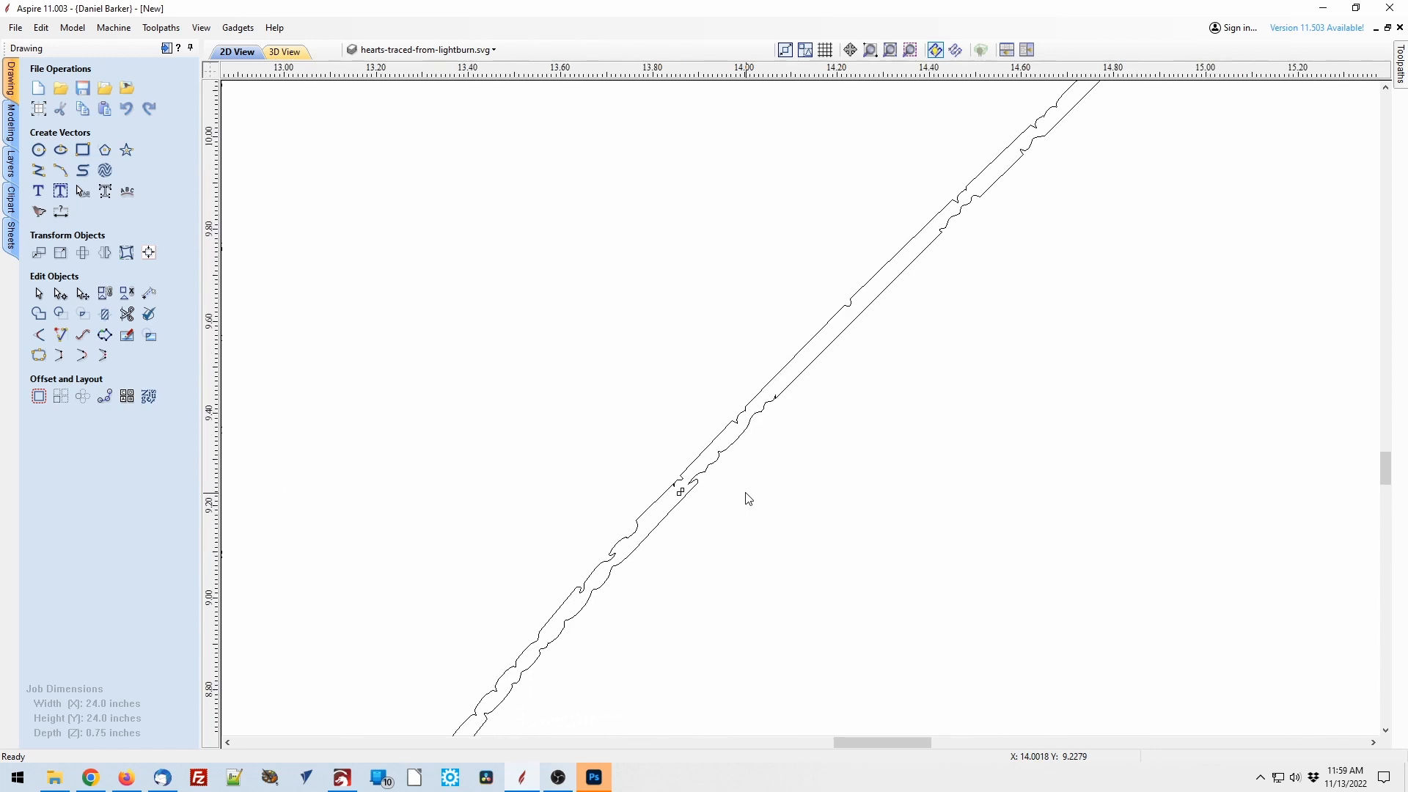
click(730, 452)
scroll(729, 452, down, 8)
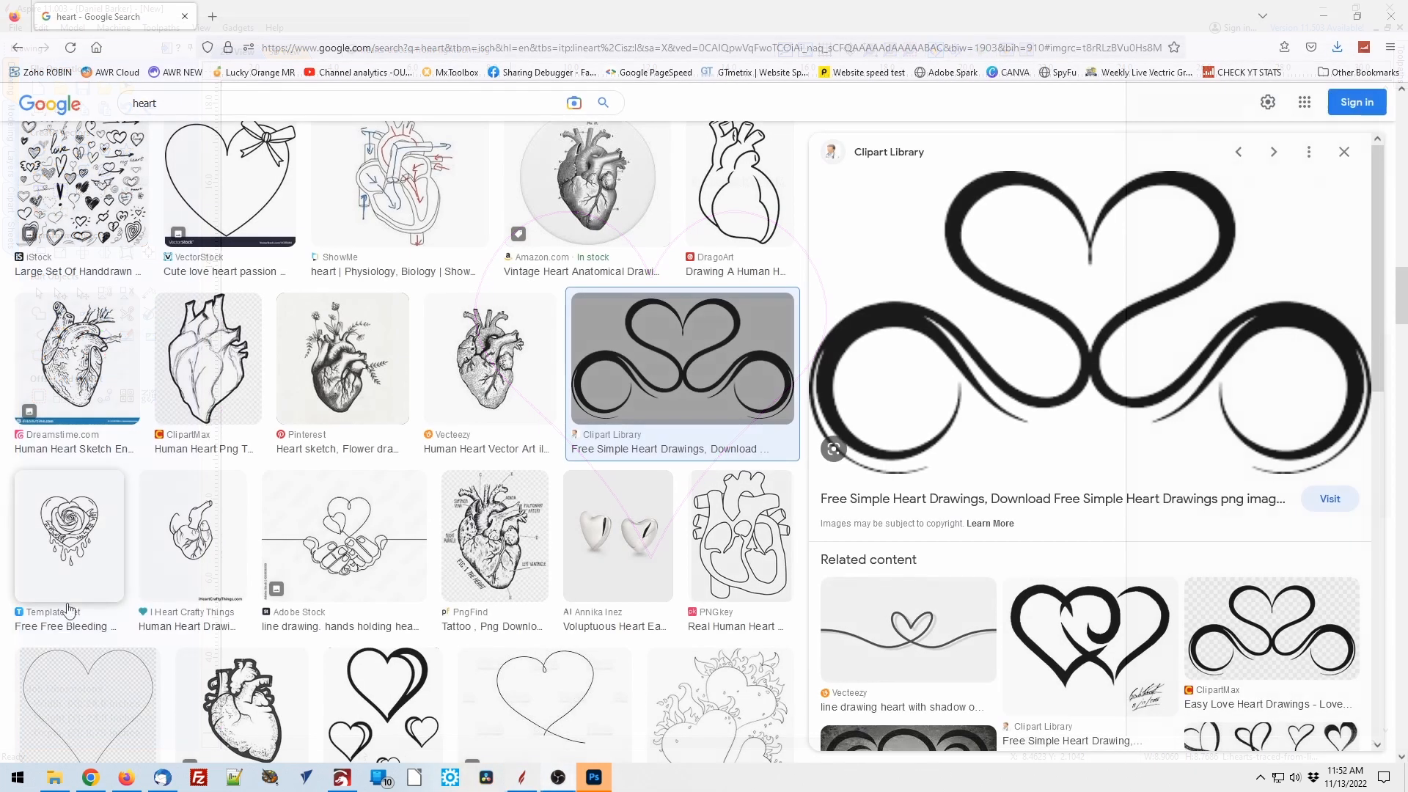
Copy the enlarged heart clip art with swirls from the image results, switch to Aspire and import the bitmap into the empty job
right_click(926, 315)
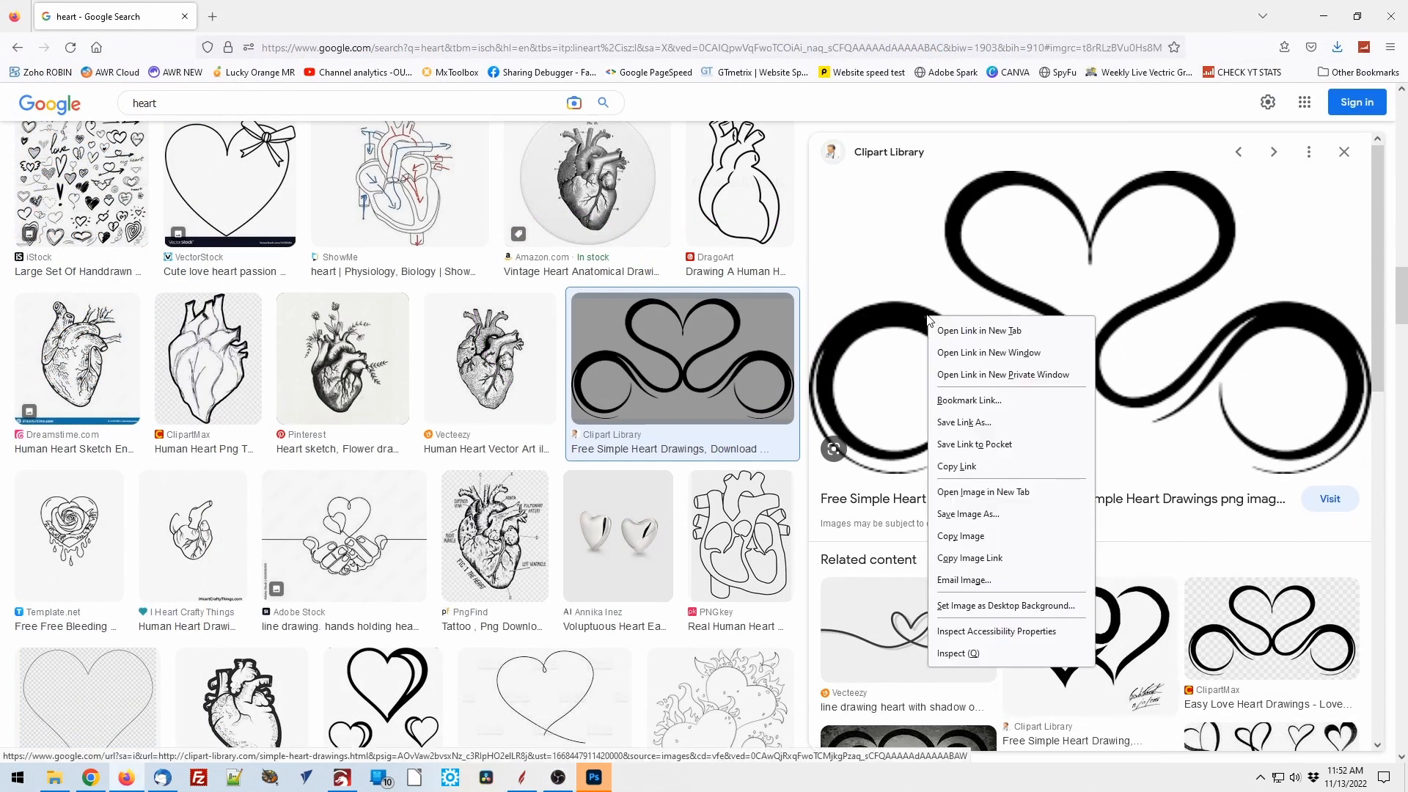
click(978, 534)
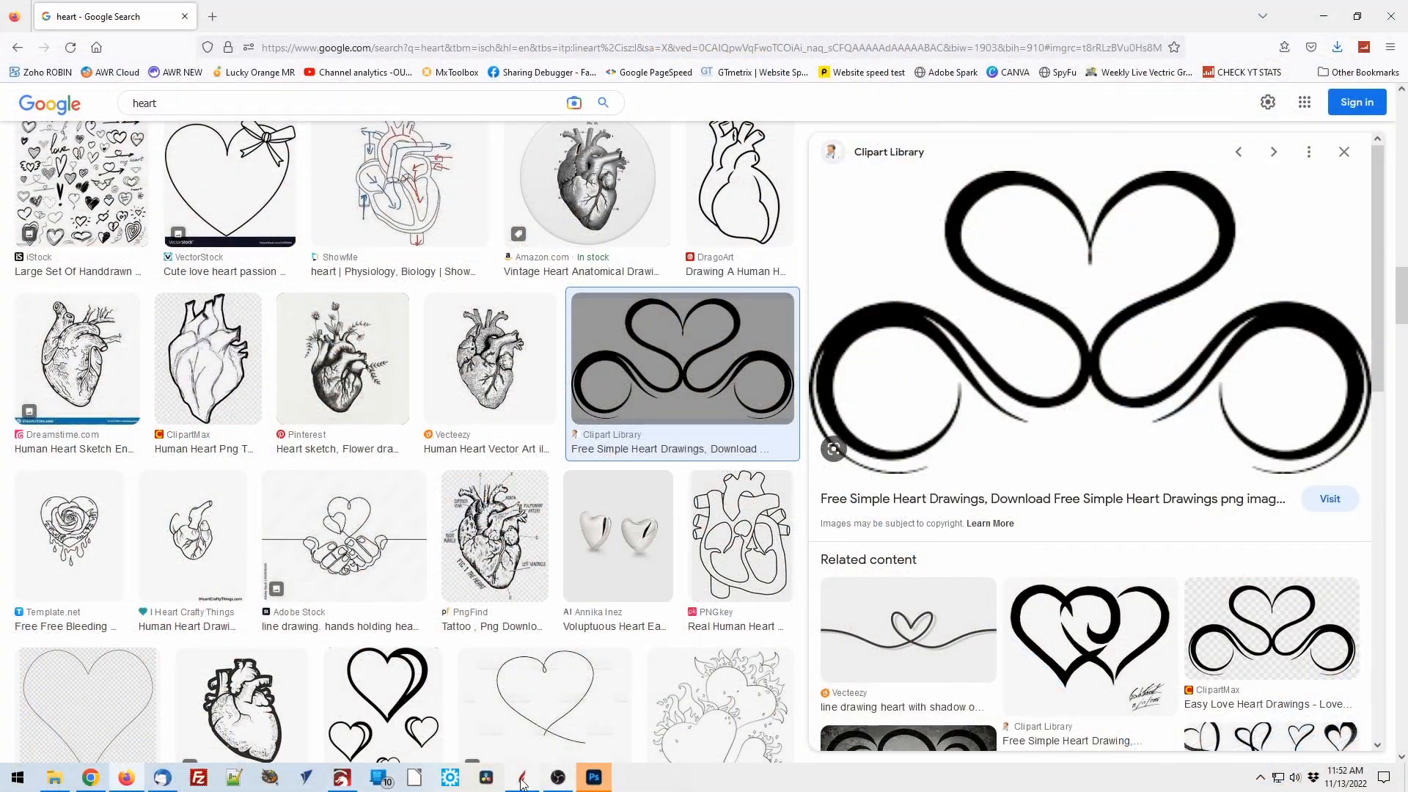
click(523, 777)
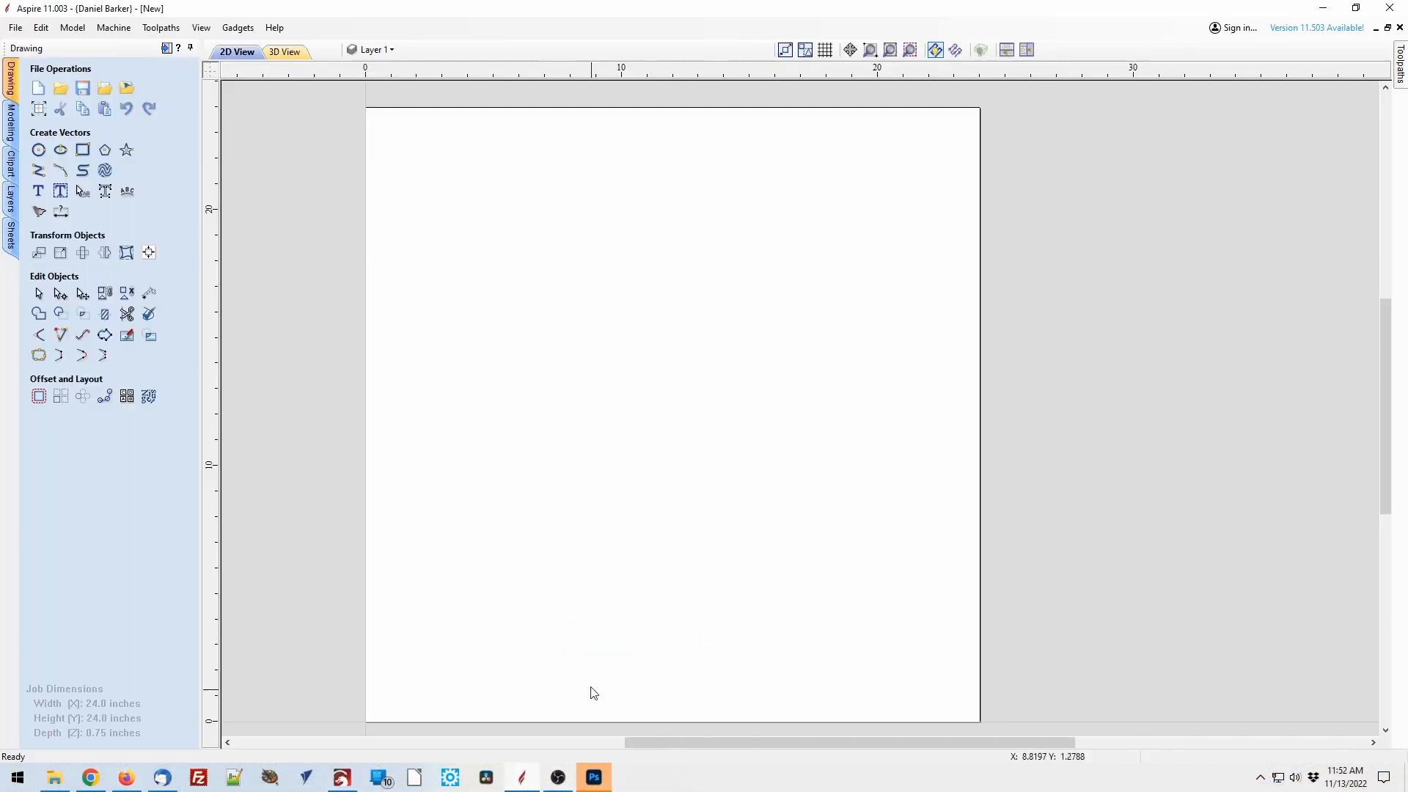
click(128, 88)
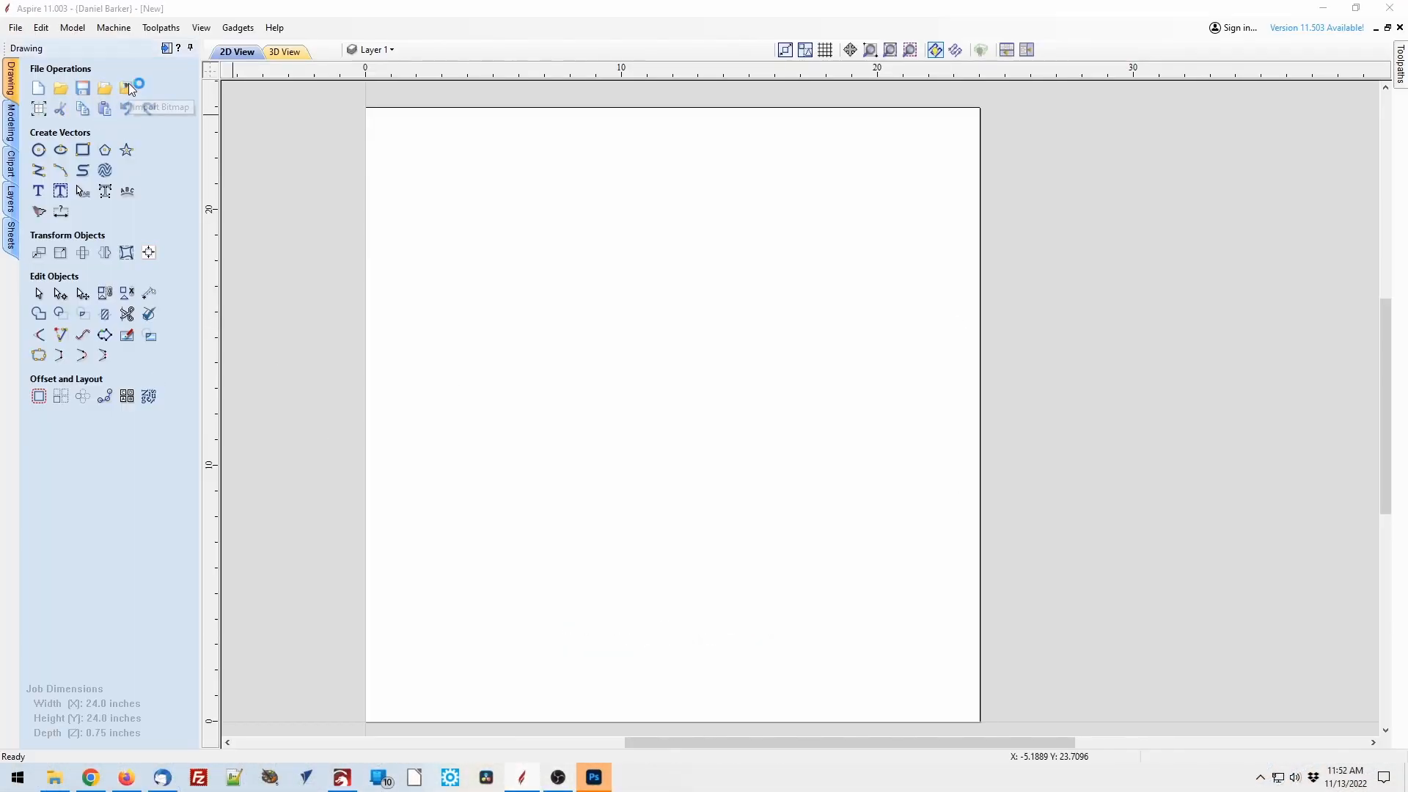
double_click(632, 323)
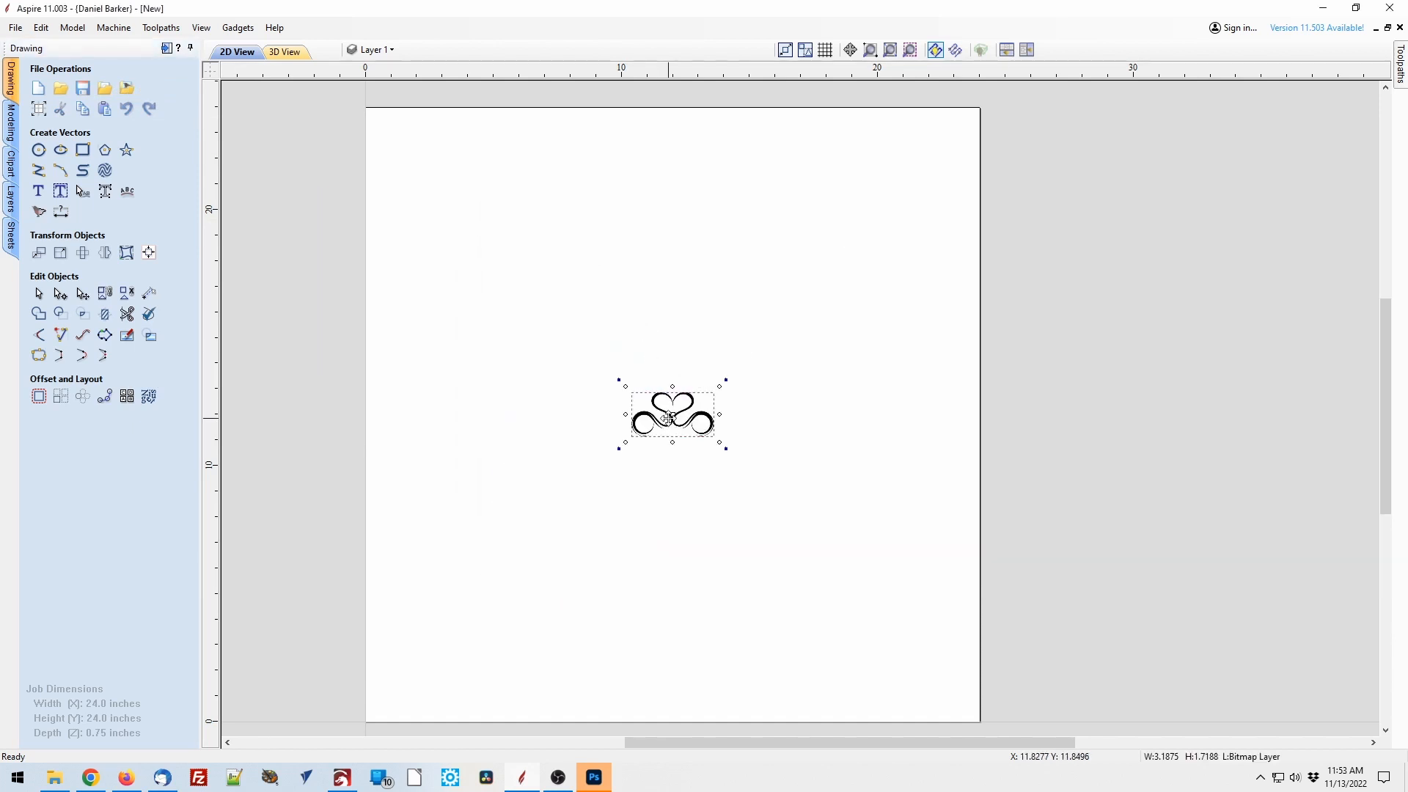
scroll(719, 459, up, 3)
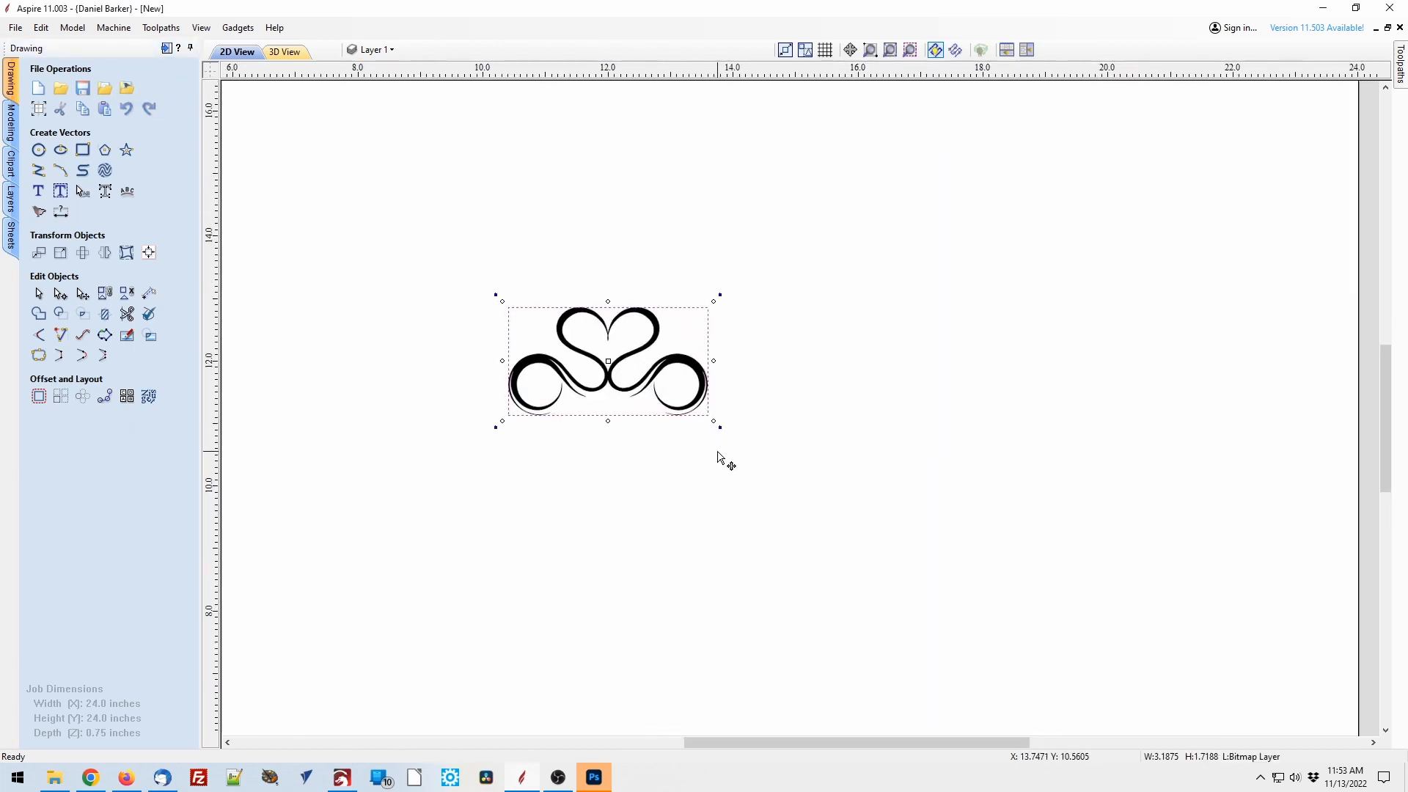
Trace the heart bitmap in color mode with 16 colors, 20% corner fit and a noise filter of 3, and apply the trace
click(39, 211)
click(60, 248)
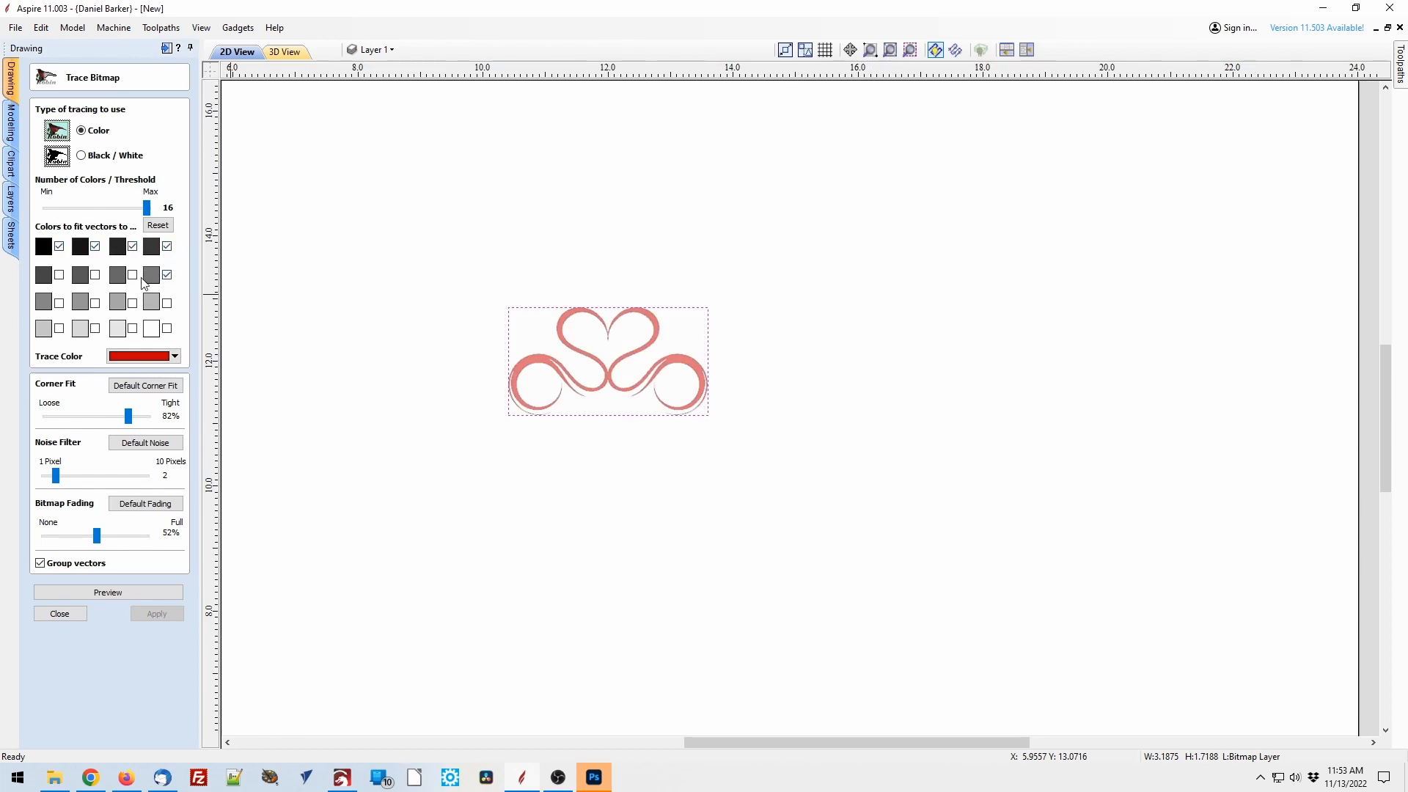
click(82, 156)
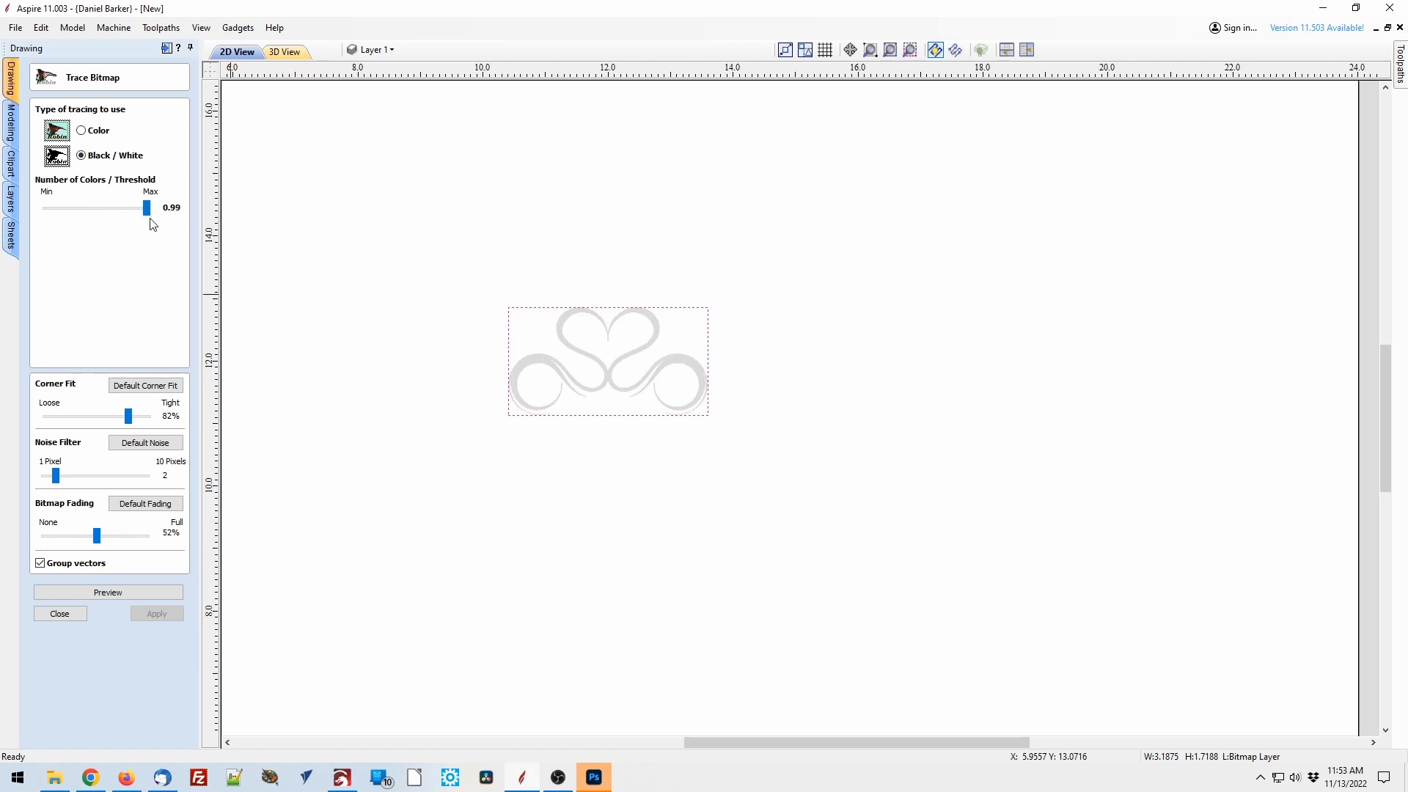
click(81, 131)
click(107, 592)
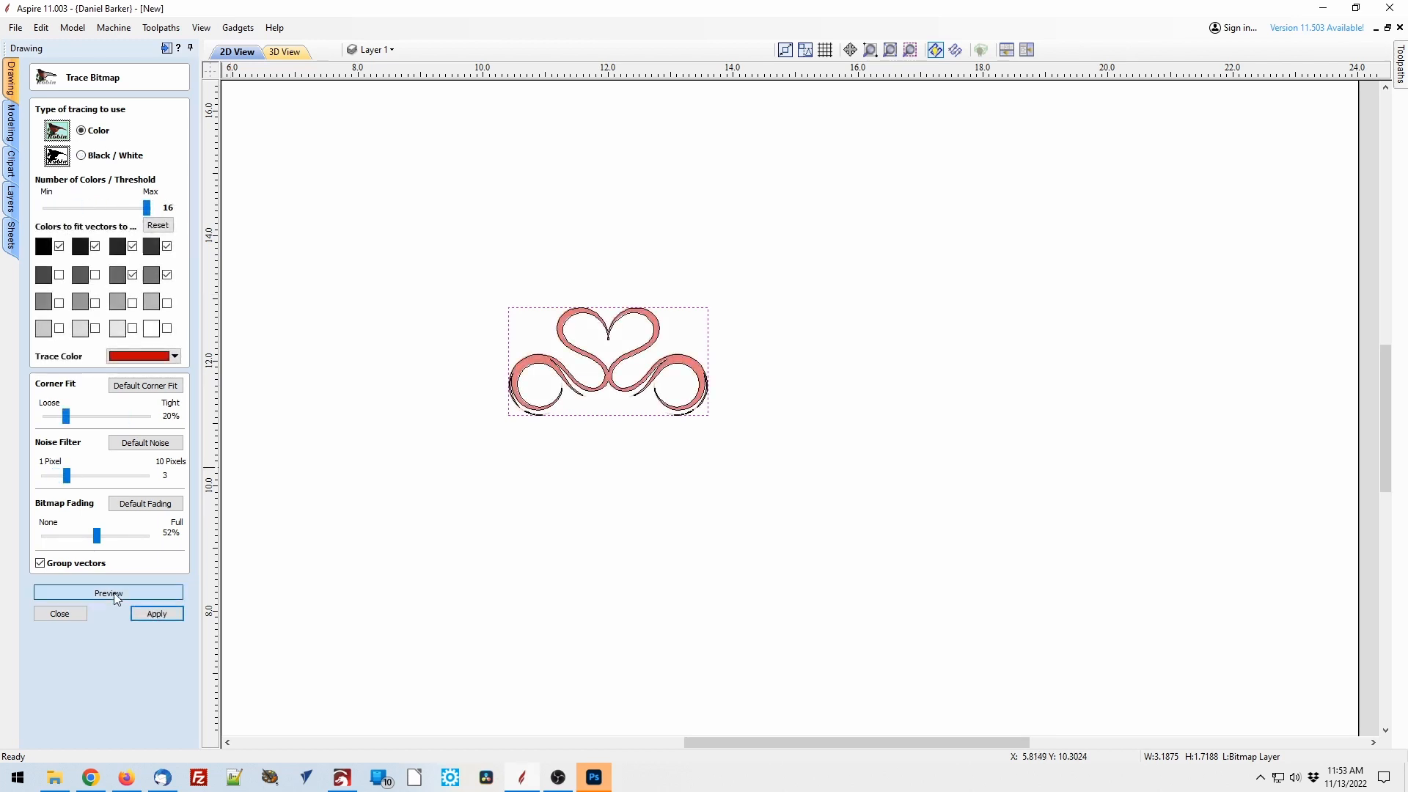
click(157, 615)
click(59, 613)
Move the traced heart vectors below the original bitmap
mouse_move(607, 349)
mouse_down()
mouse_move(632, 376)
mouse_move(620, 516)
mouse_up()
scroll(785, 589, up, 3)
scroll(491, 513, up, 1)
scroll(543, 543, down, 1)
click(560, 547)
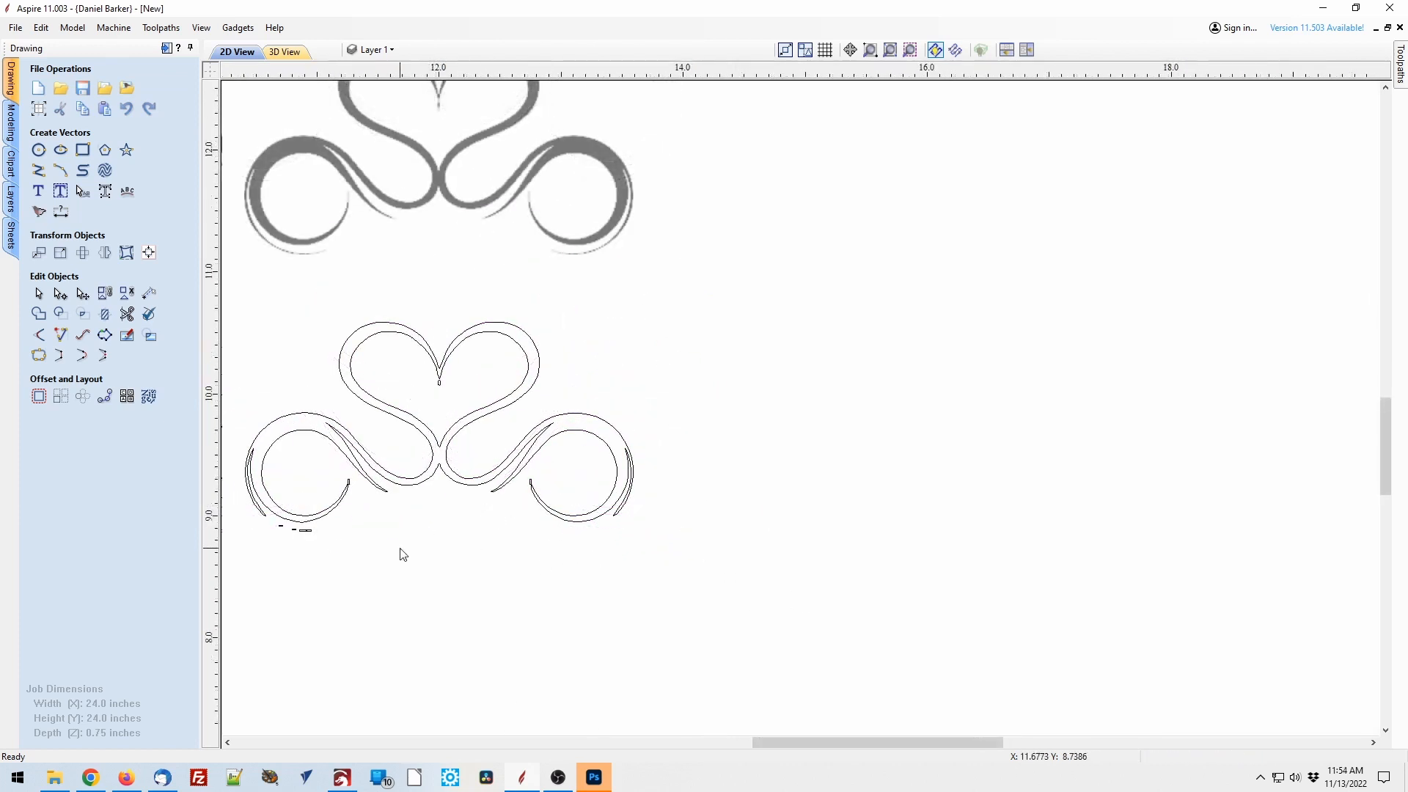
Delete the stray fragments below the heart's cleft and at the inner end of the right swirl
scroll(419, 540, up, 3)
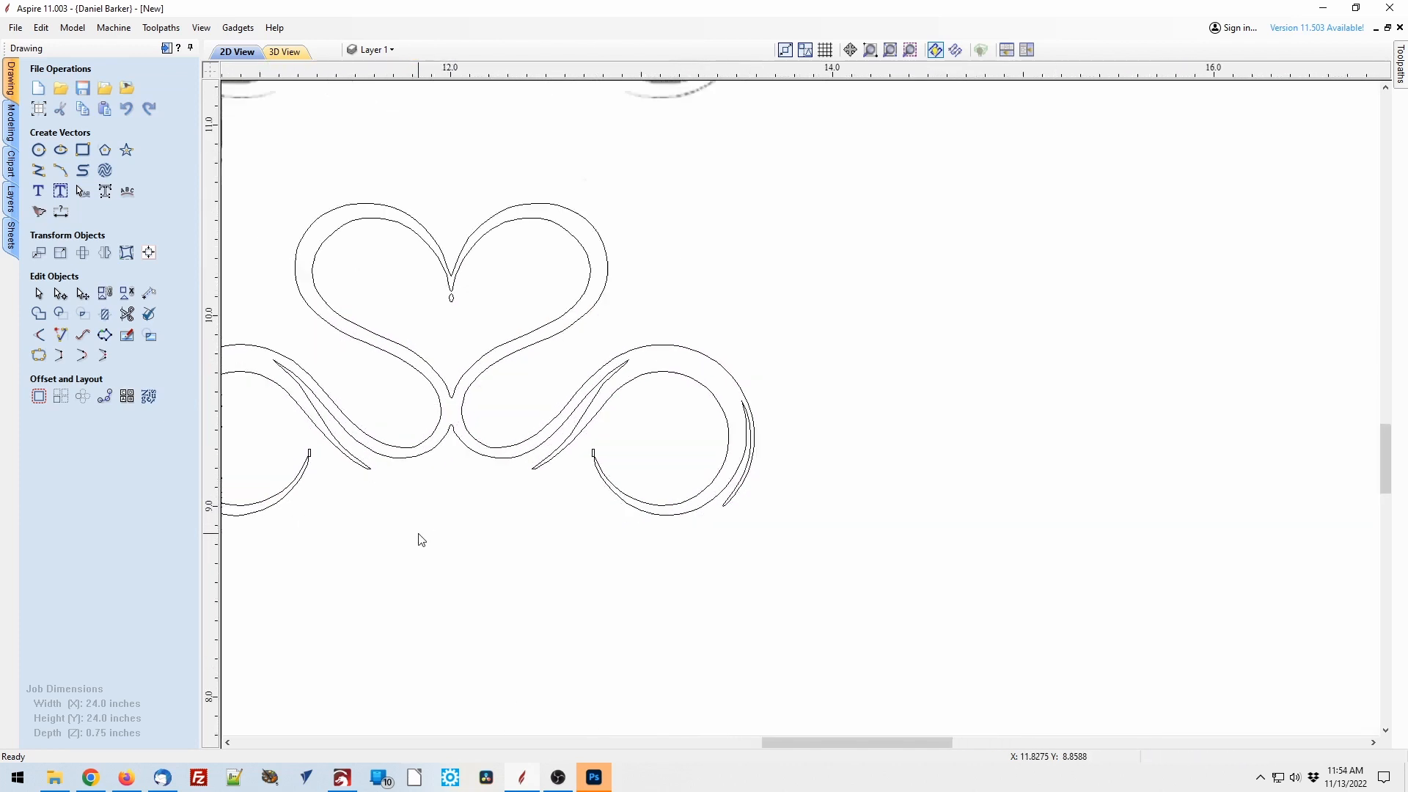
drag(441, 235, 441, 234)
key(Delete)
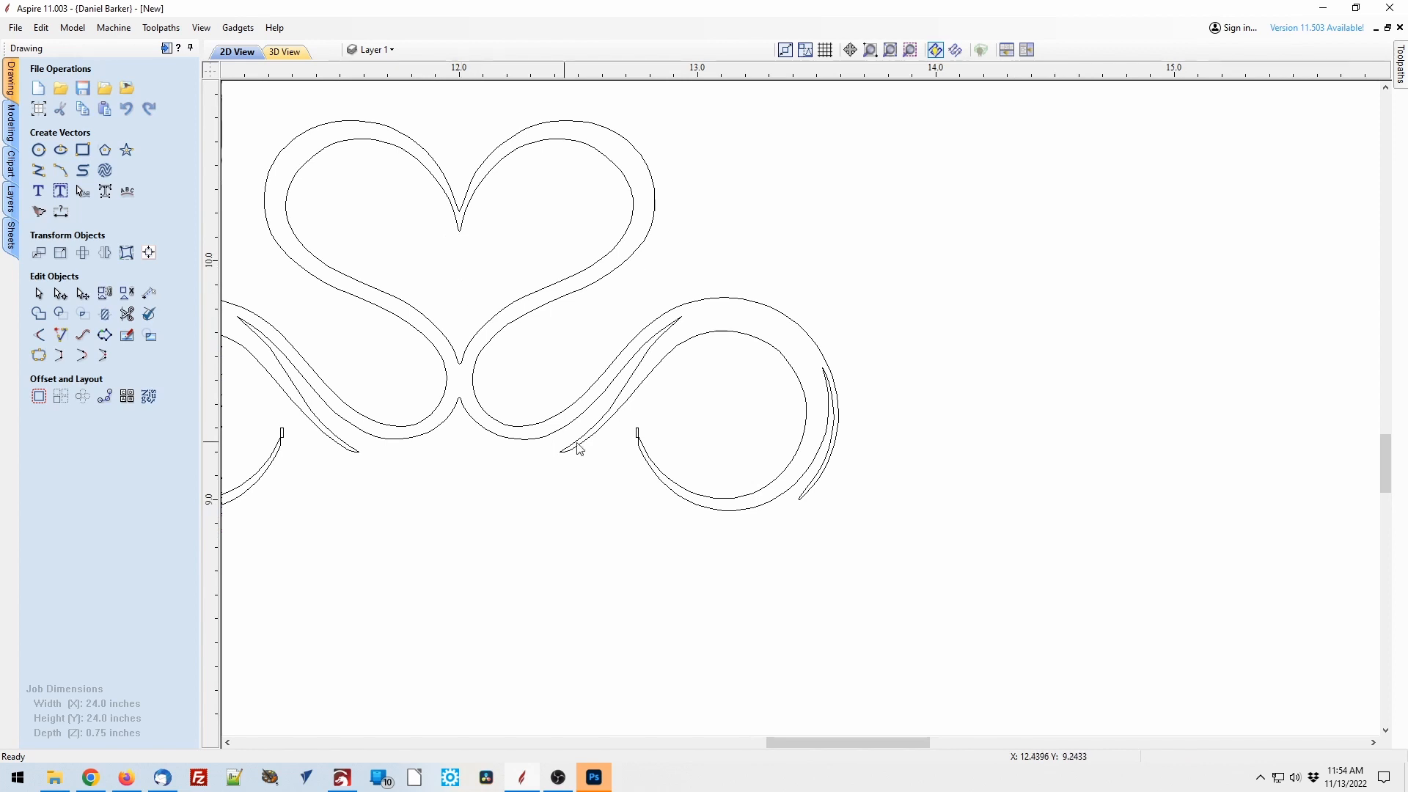
scroll(638, 433, up, 3)
click(613, 343)
key(Delete)
Delete the small stray rectangle at the inner end of the left swirl
scroll(359, 484, down, 7)
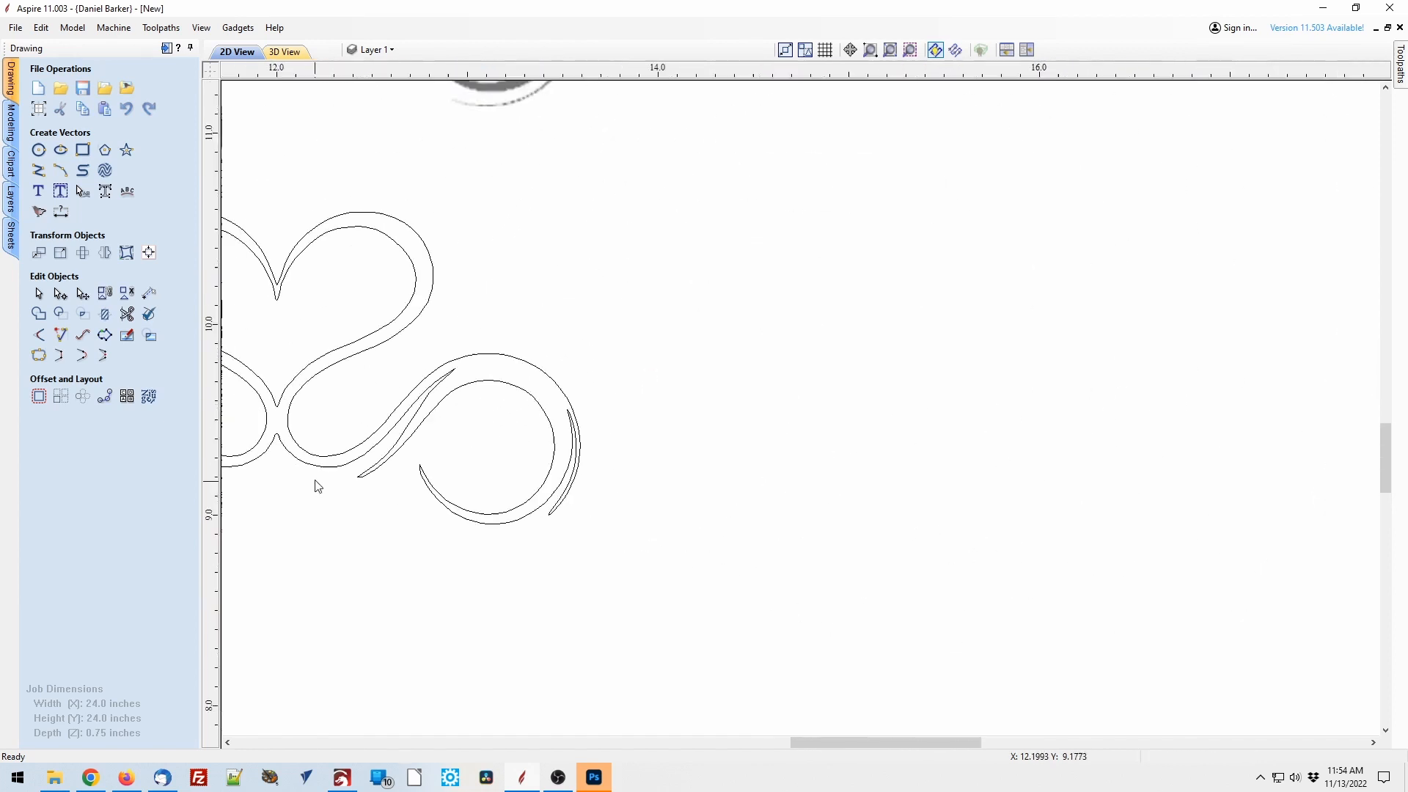
middle_drag(453, 507, 607, 552)
middle_drag(338, 534, 587, 558)
scroll(589, 563, up, 3)
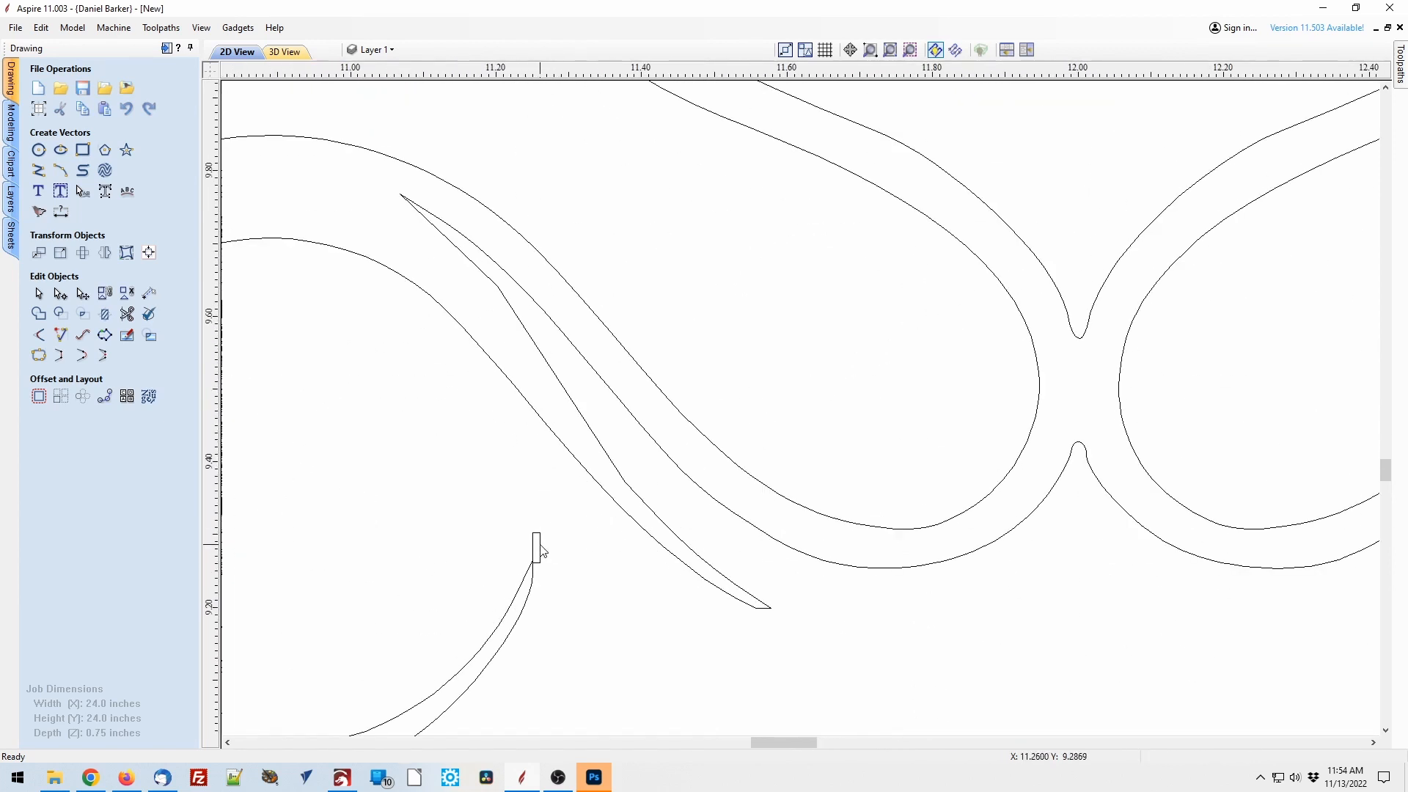
click(541, 548)
key(Delete)
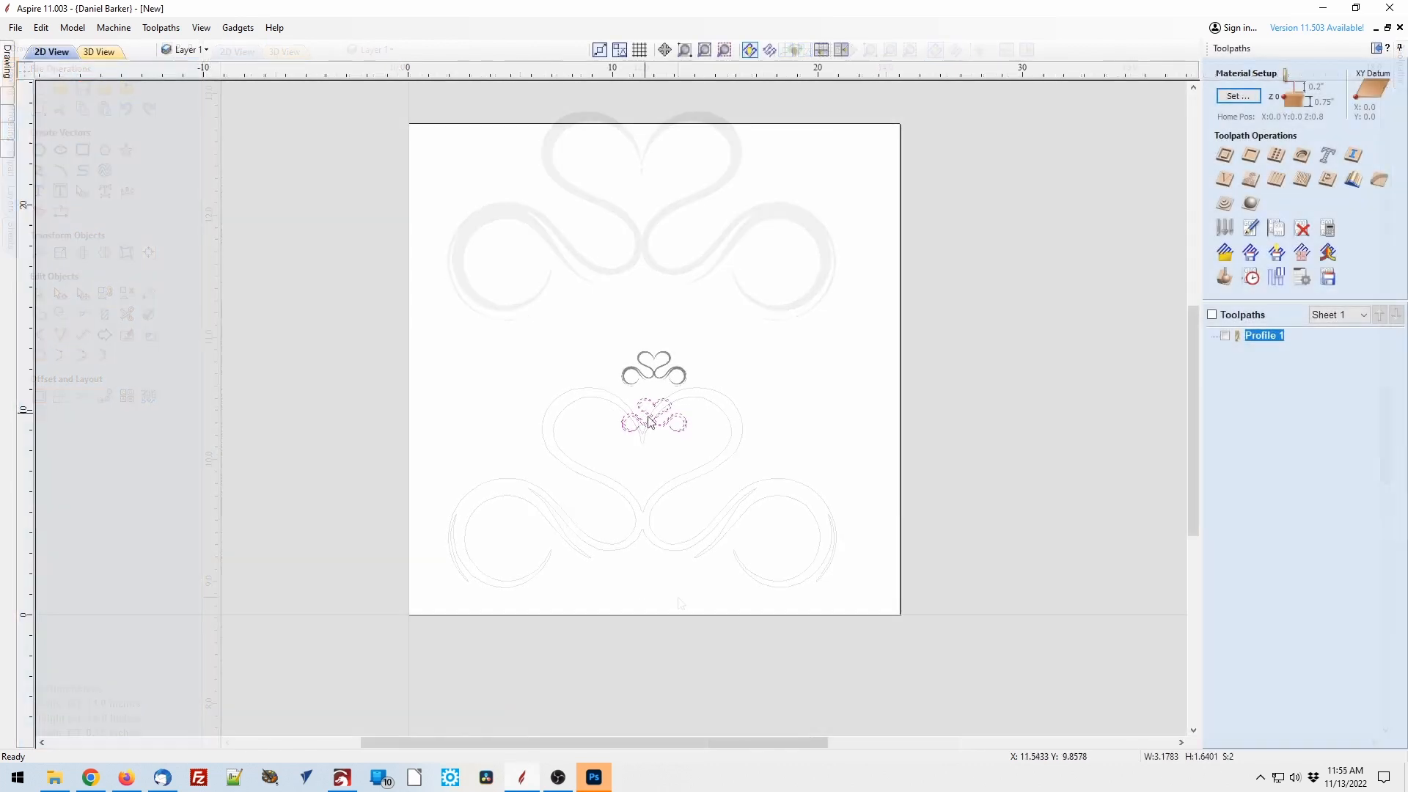
Group the traced heart vectors and enlarge the group to about 11.7 by 6 inches
right_click(651, 415)
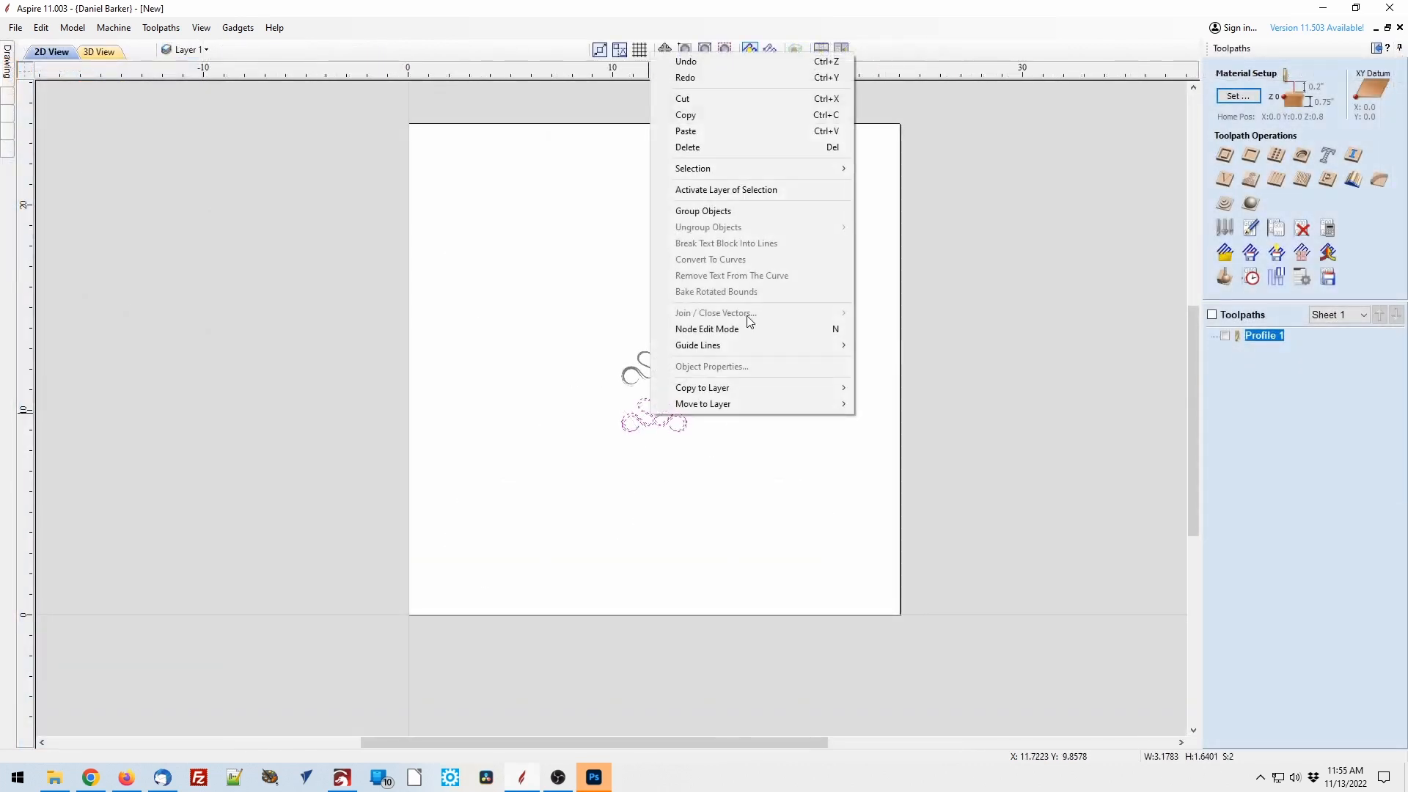
click(742, 211)
drag(691, 389, 801, 439)
Recalculate the Profile 1 toolpath on the enlarged heart vectors and inspect the simulated cut in 3D
double_click(1275, 337)
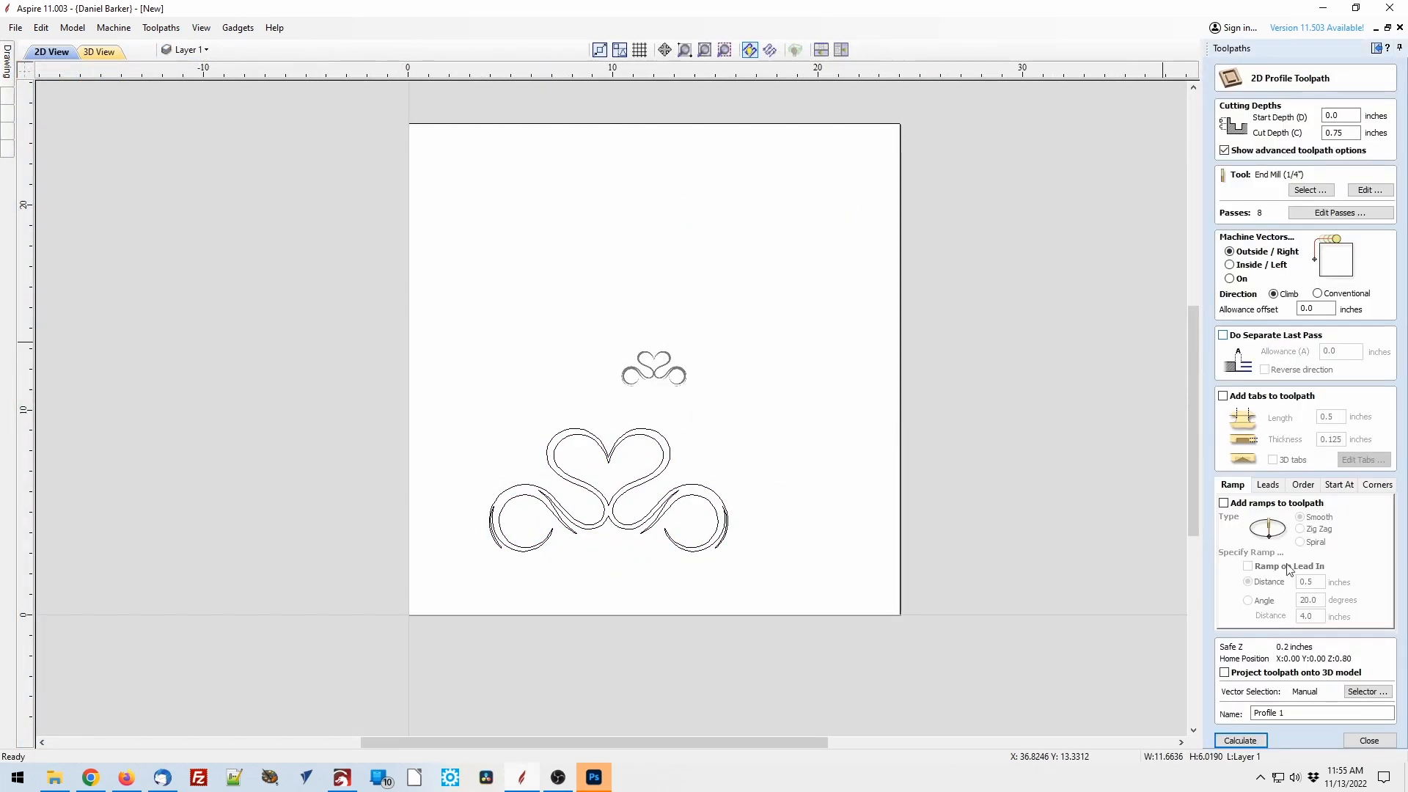
click(1257, 741)
click(703, 421)
drag(744, 607, 465, 418)
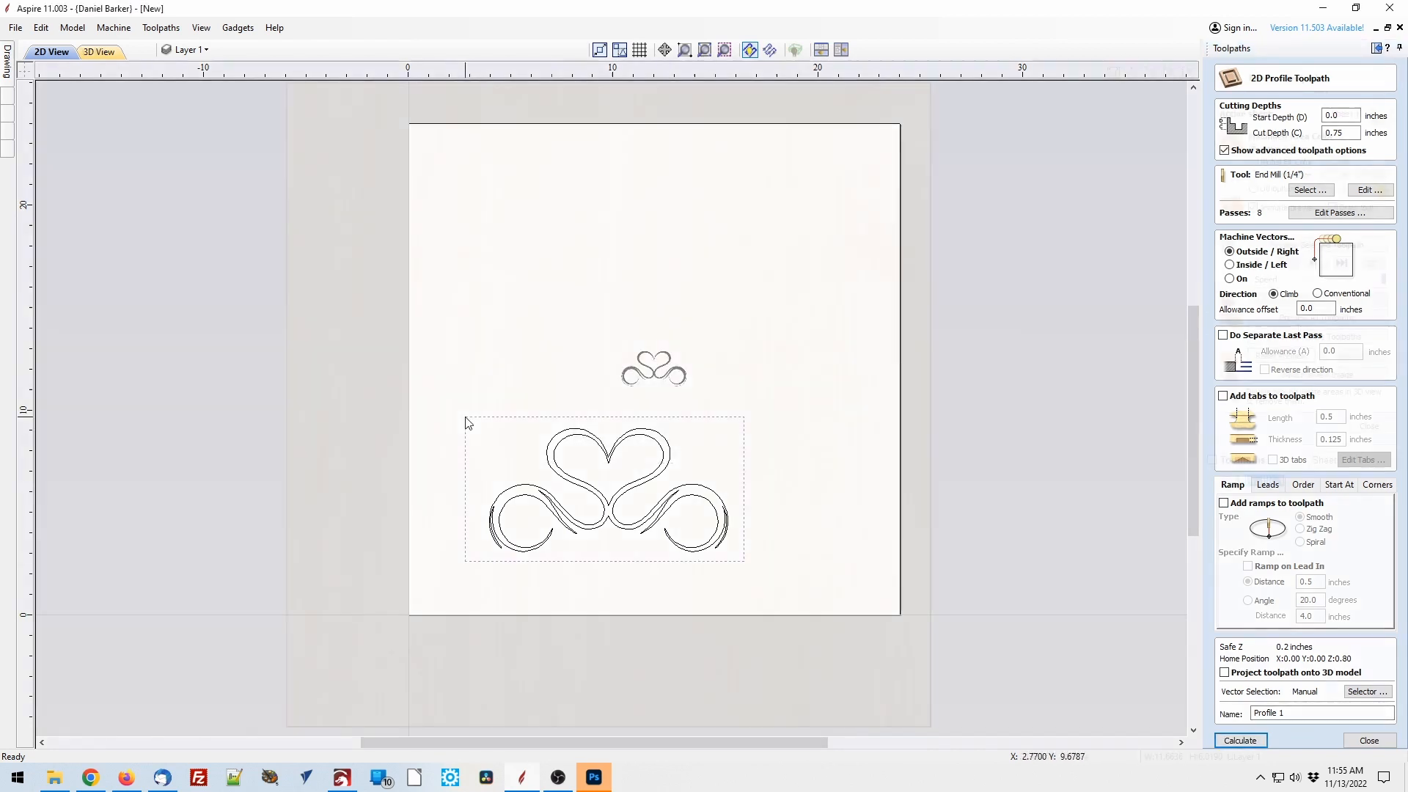
click(1240, 741)
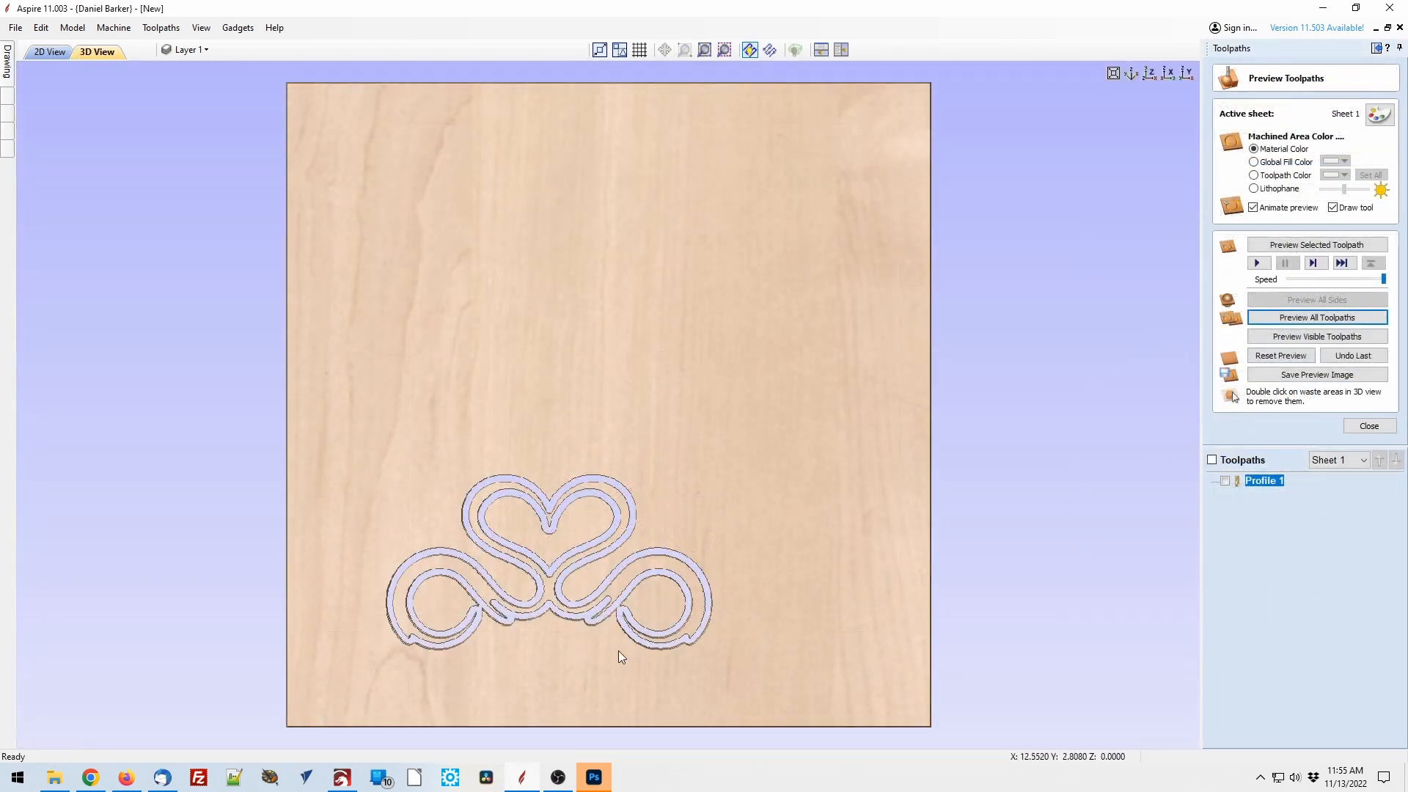
drag(618, 650, 581, 647)
scroll(580, 647, up, 4)
scroll(580, 647, down, 5)
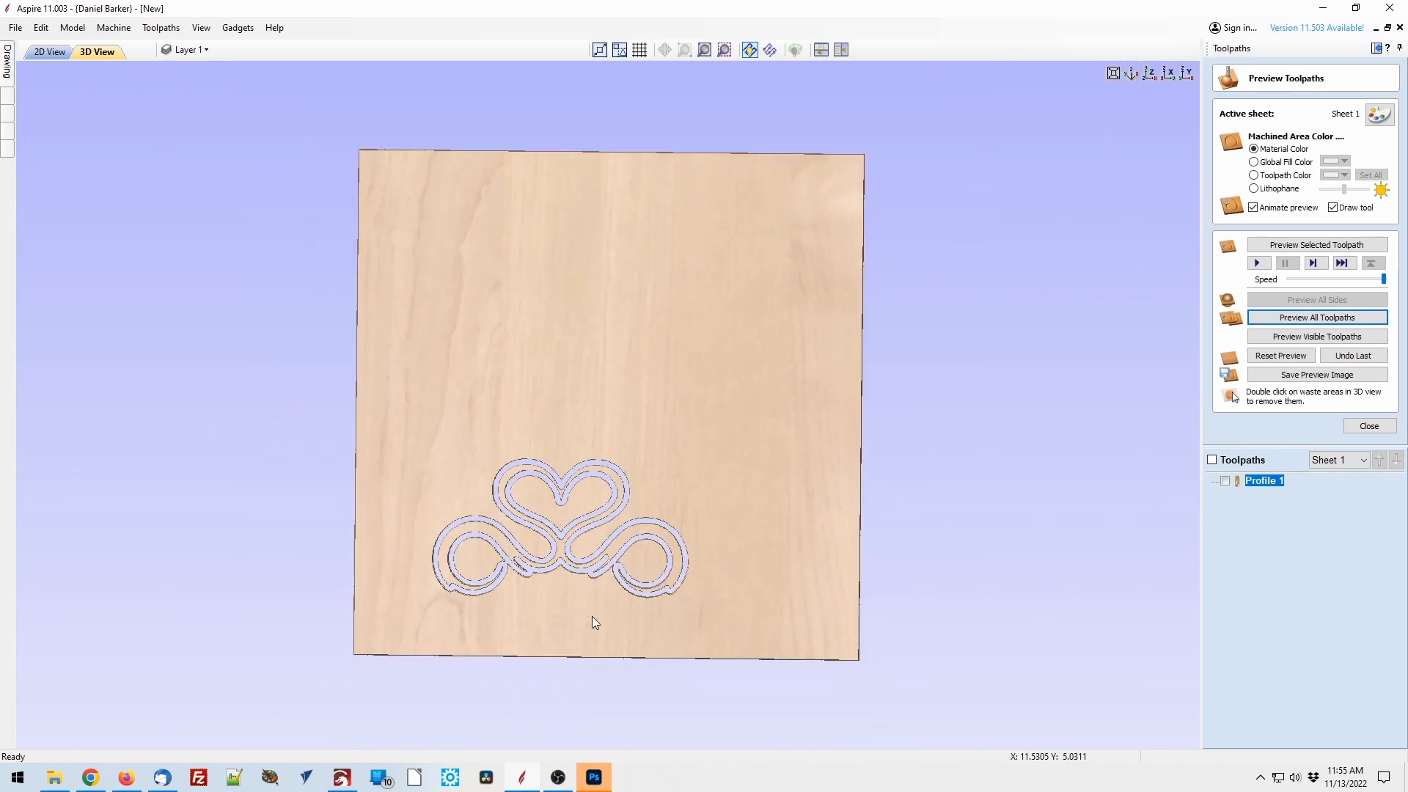
middle_drag(623, 597, 676, 556)
scroll(676, 557, down, 1)
scroll(640, 570, up, 2)
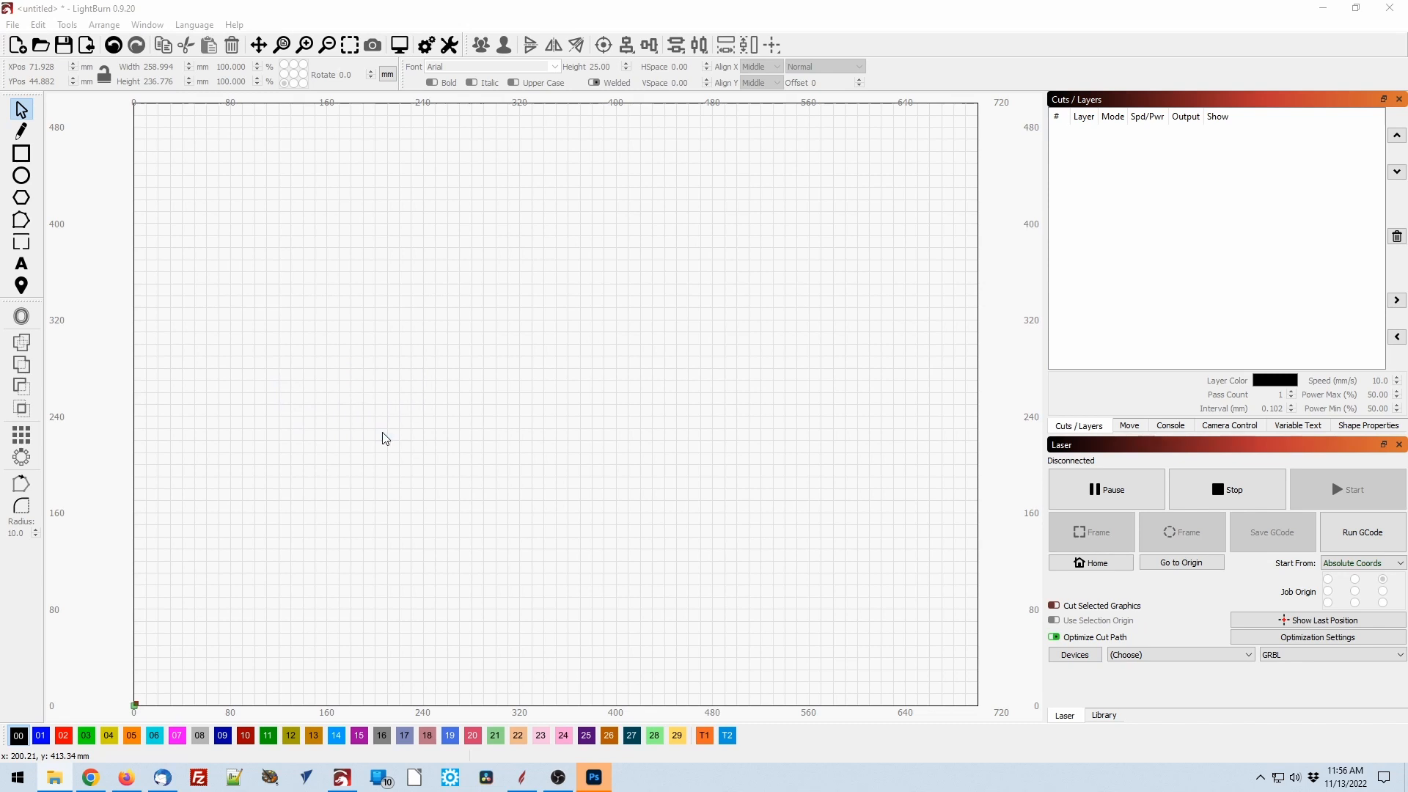
Switch to LightBurn, add the swirled heart image to the workspace and trace it at threshold 128
drag(382, 433, 382, 432)
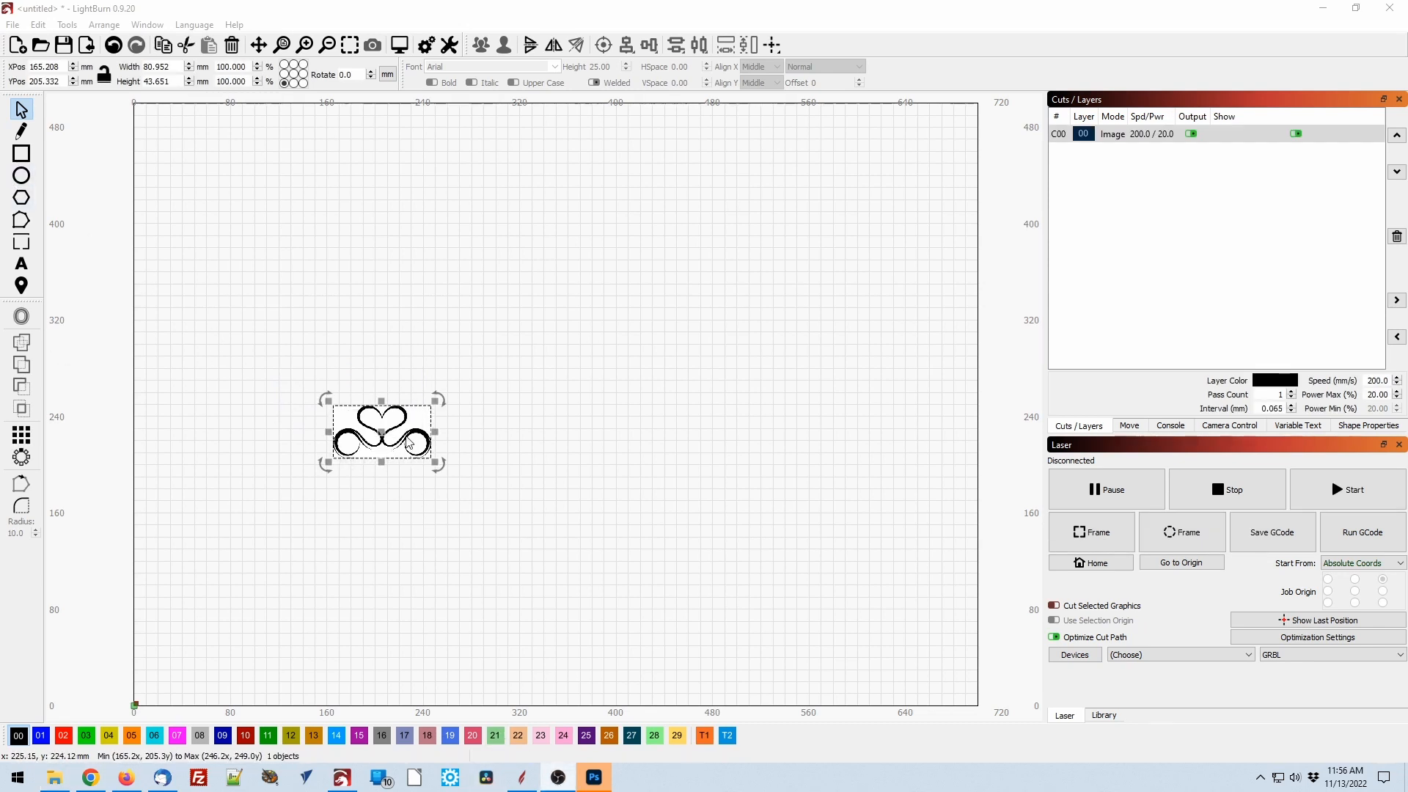
right_click(393, 435)
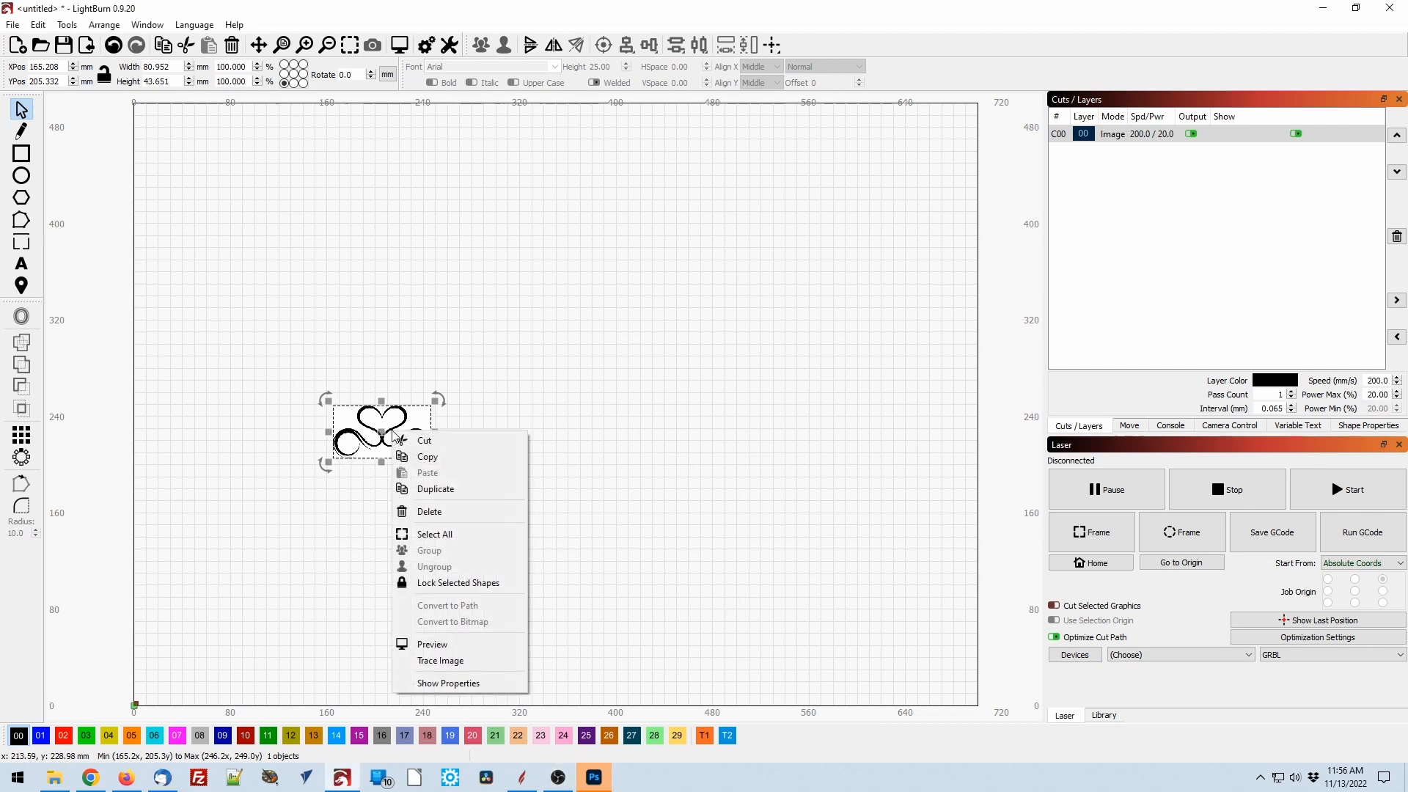
click(470, 661)
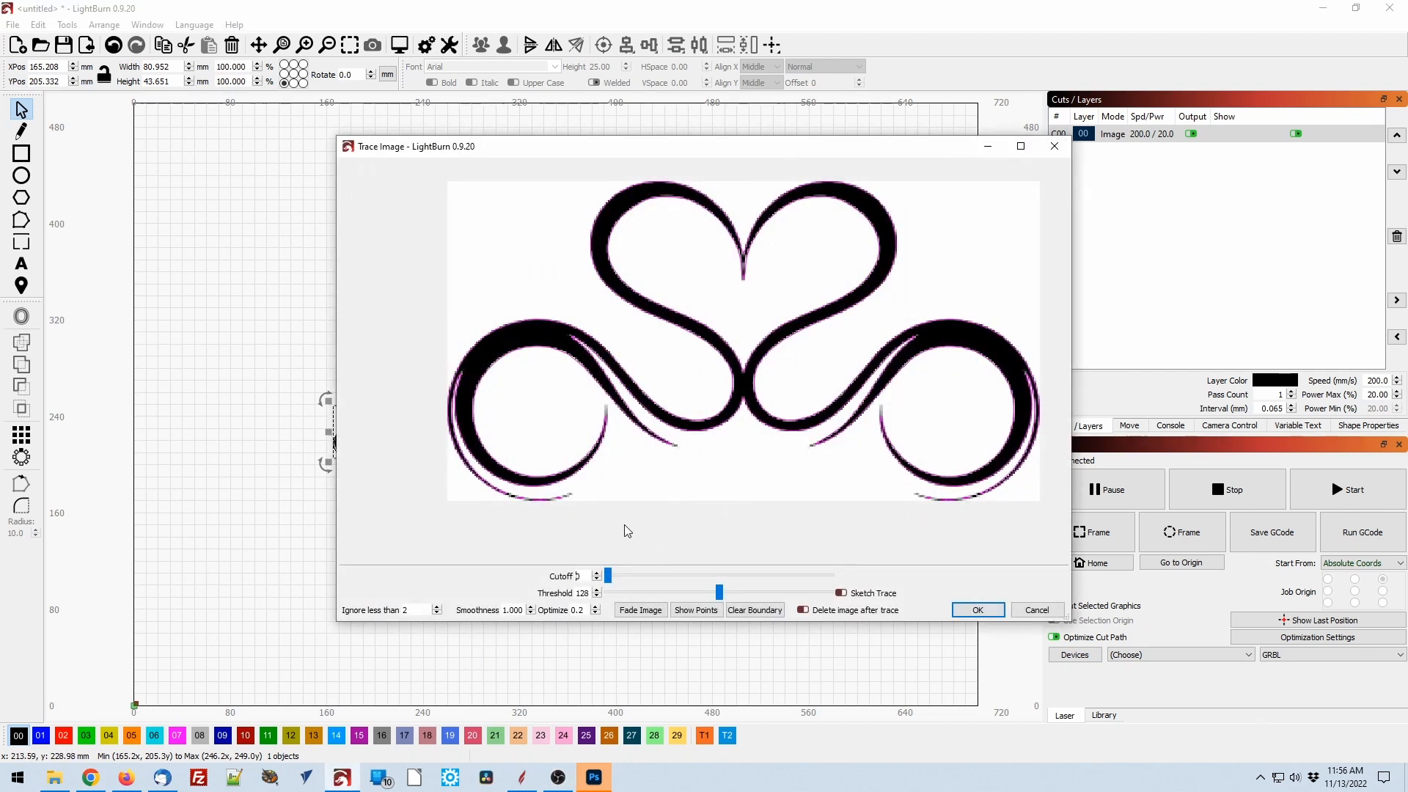
click(977, 609)
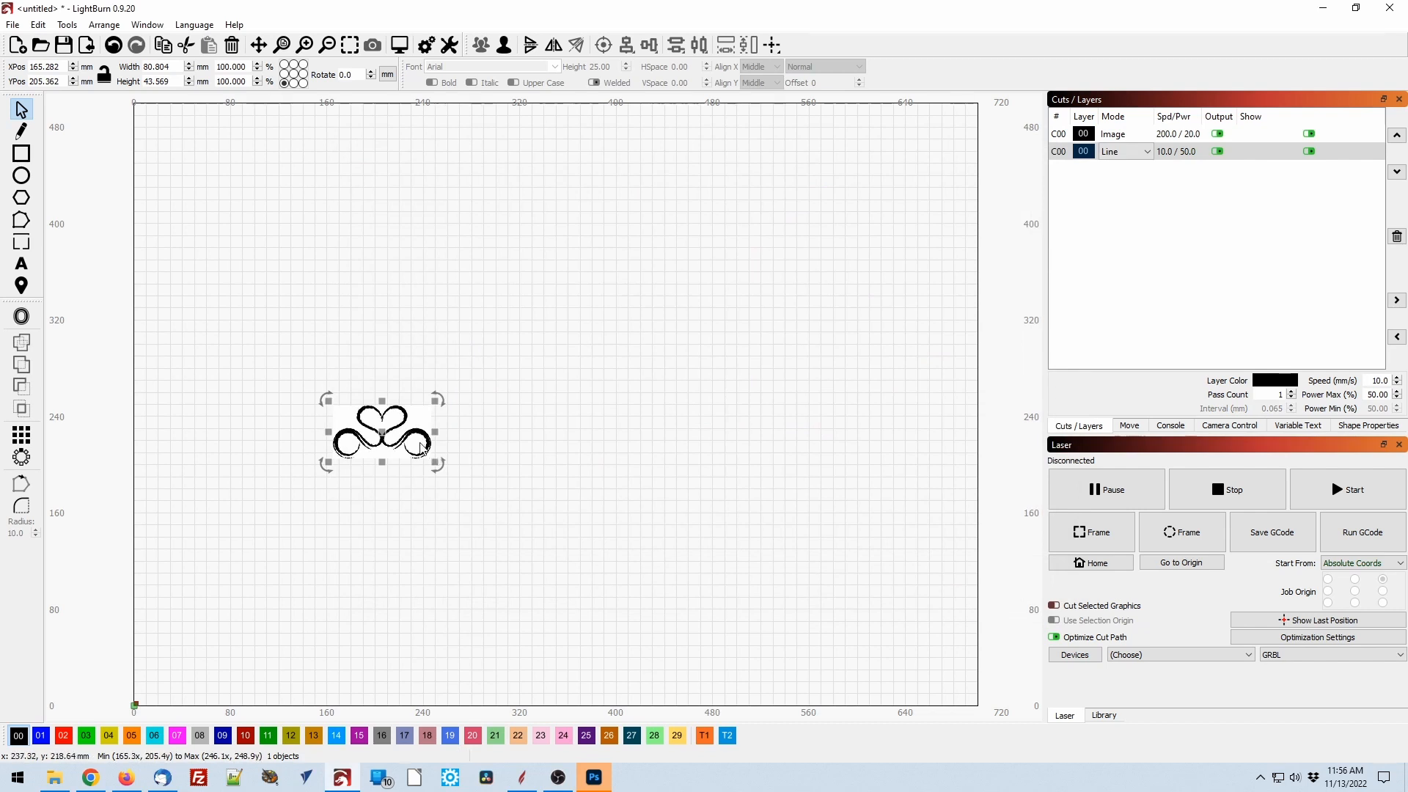
Enlarge the traced heart to about 347 by 187 mm and place the source image apart from it, up and to its left
mouse_move(381, 430)
mouse_down()
mouse_move(447, 297)
mouse_move(524, 354)
mouse_move(822, 498)
mouse_up()
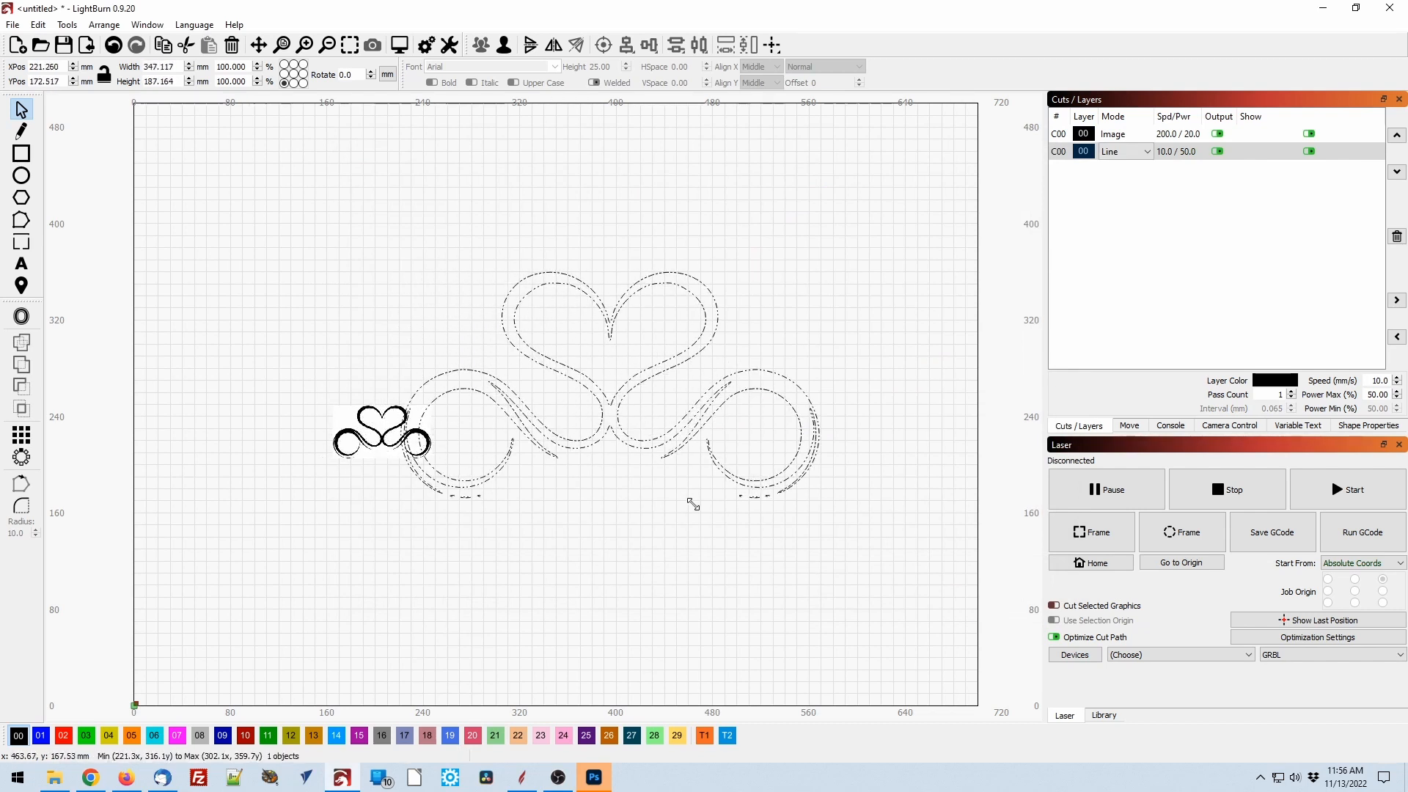
click(365, 520)
drag(374, 433, 294, 279)
scroll(488, 580, up, 3)
scroll(484, 565, up, 3)
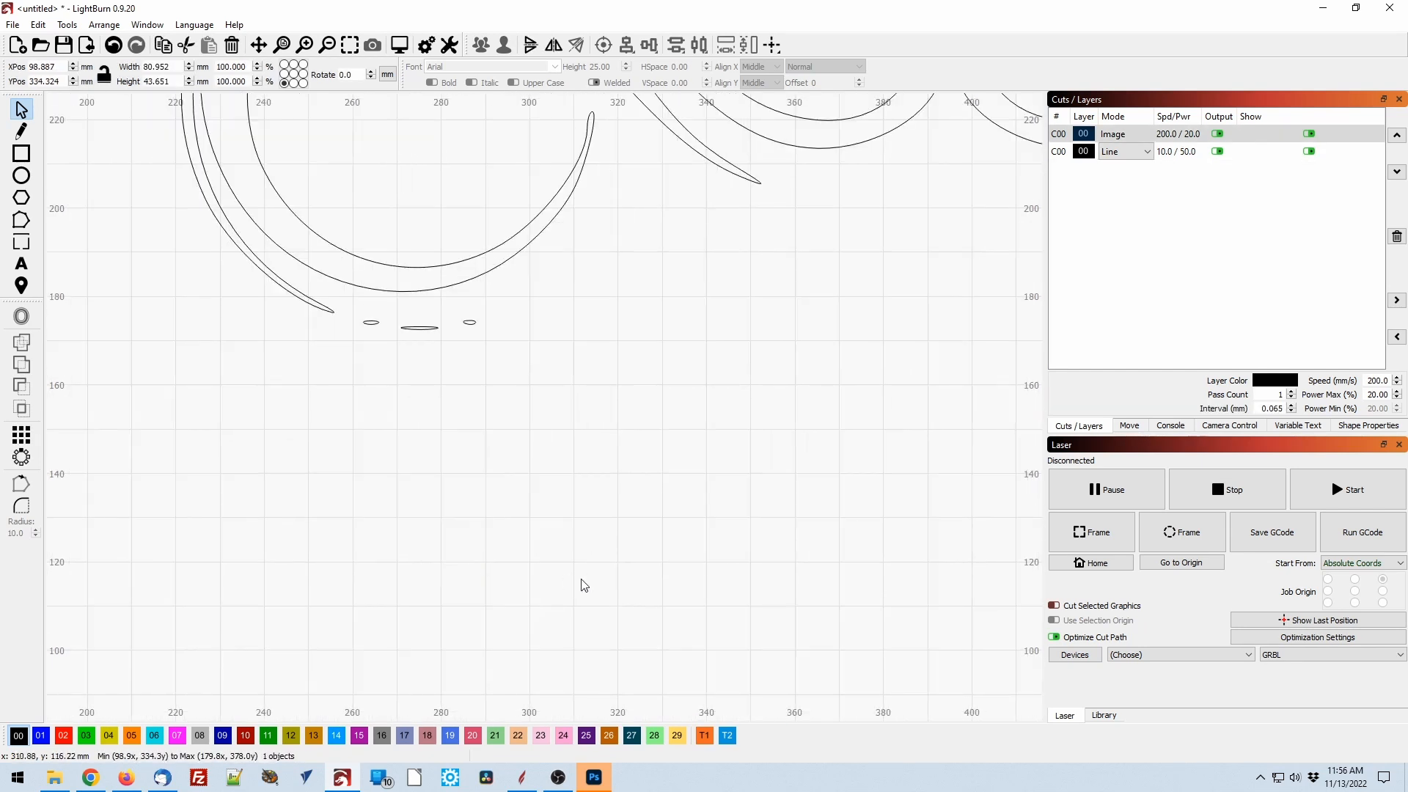
scroll(585, 585, down, 4)
scroll(645, 557, down, 2)
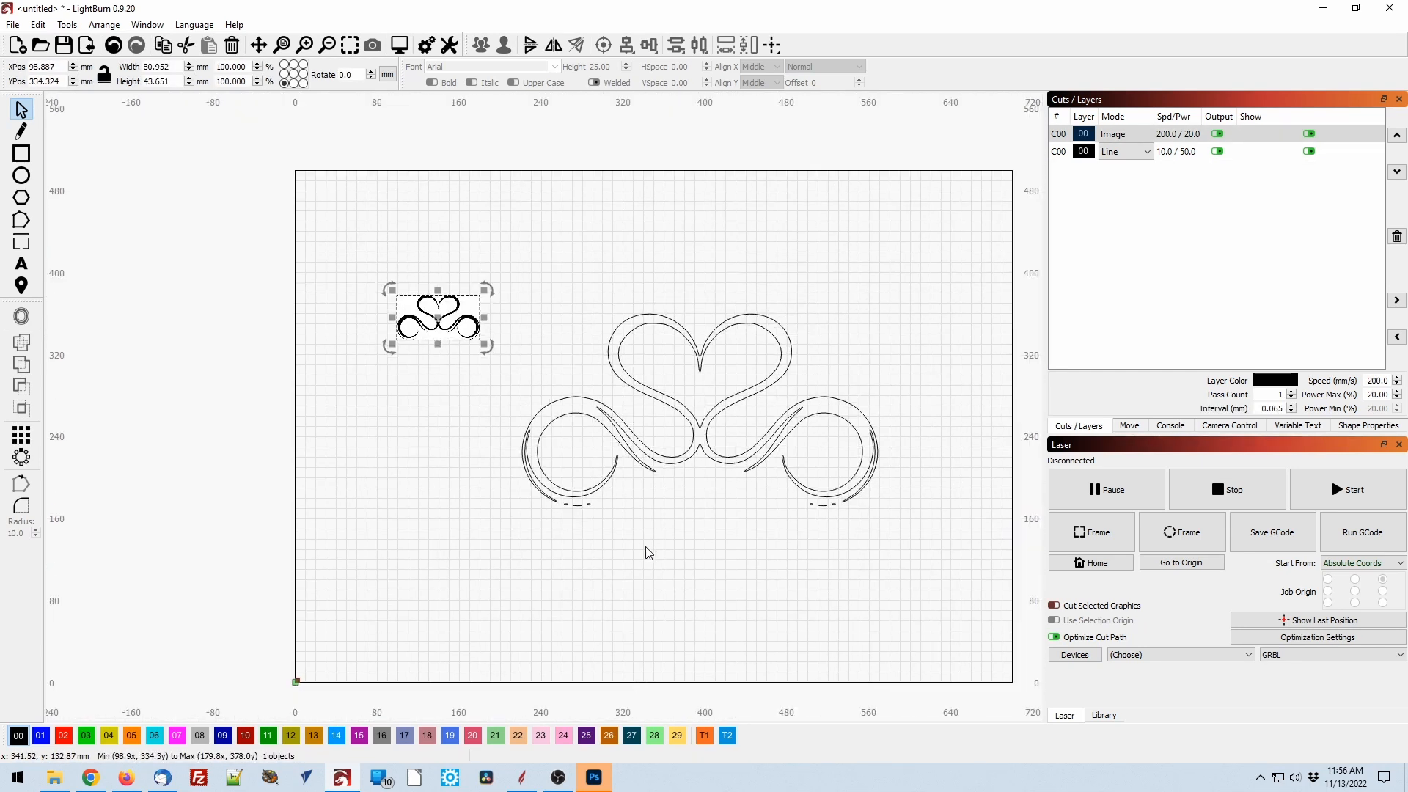
Export the enlarged heart trace as hearts-traced-from-lightburn.svg
click(700, 431)
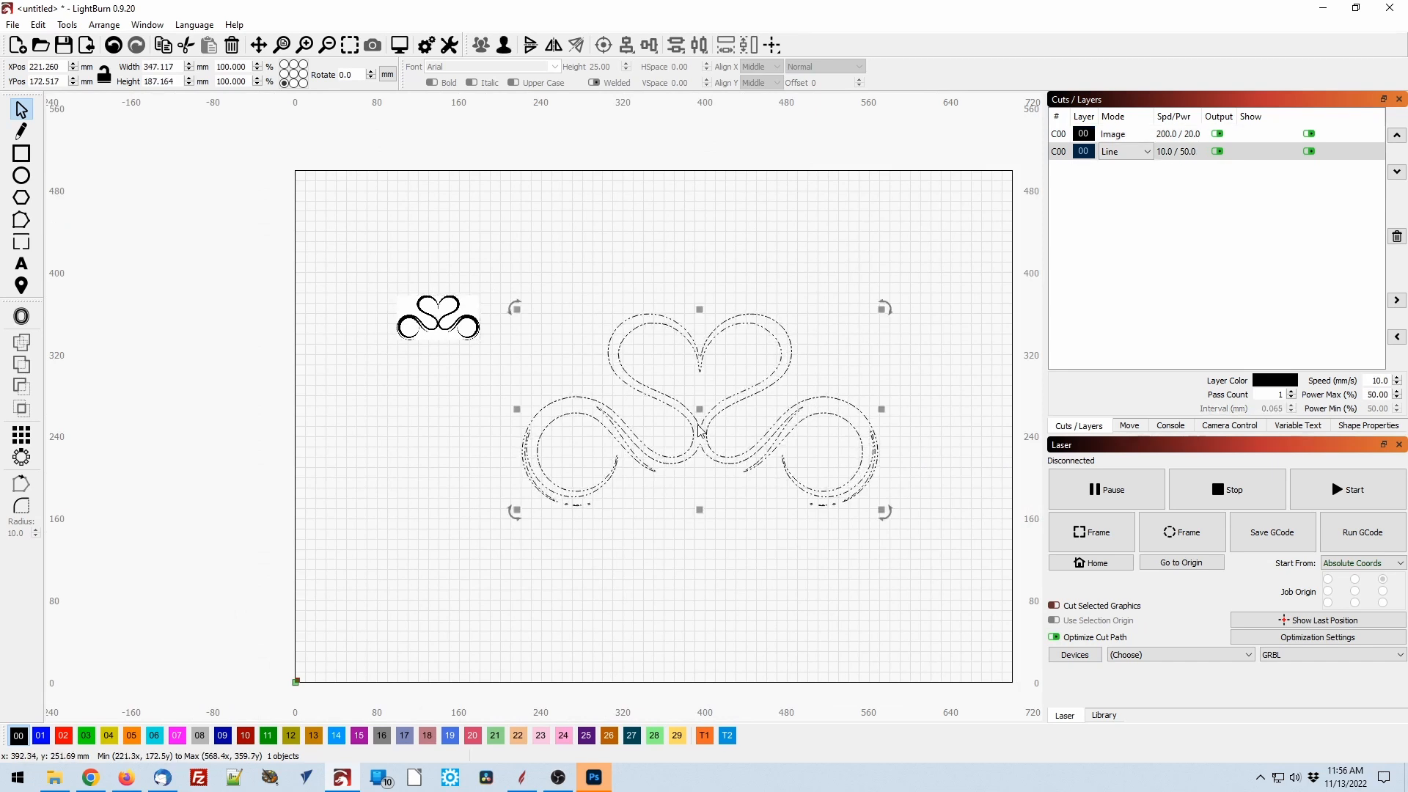
click(13, 24)
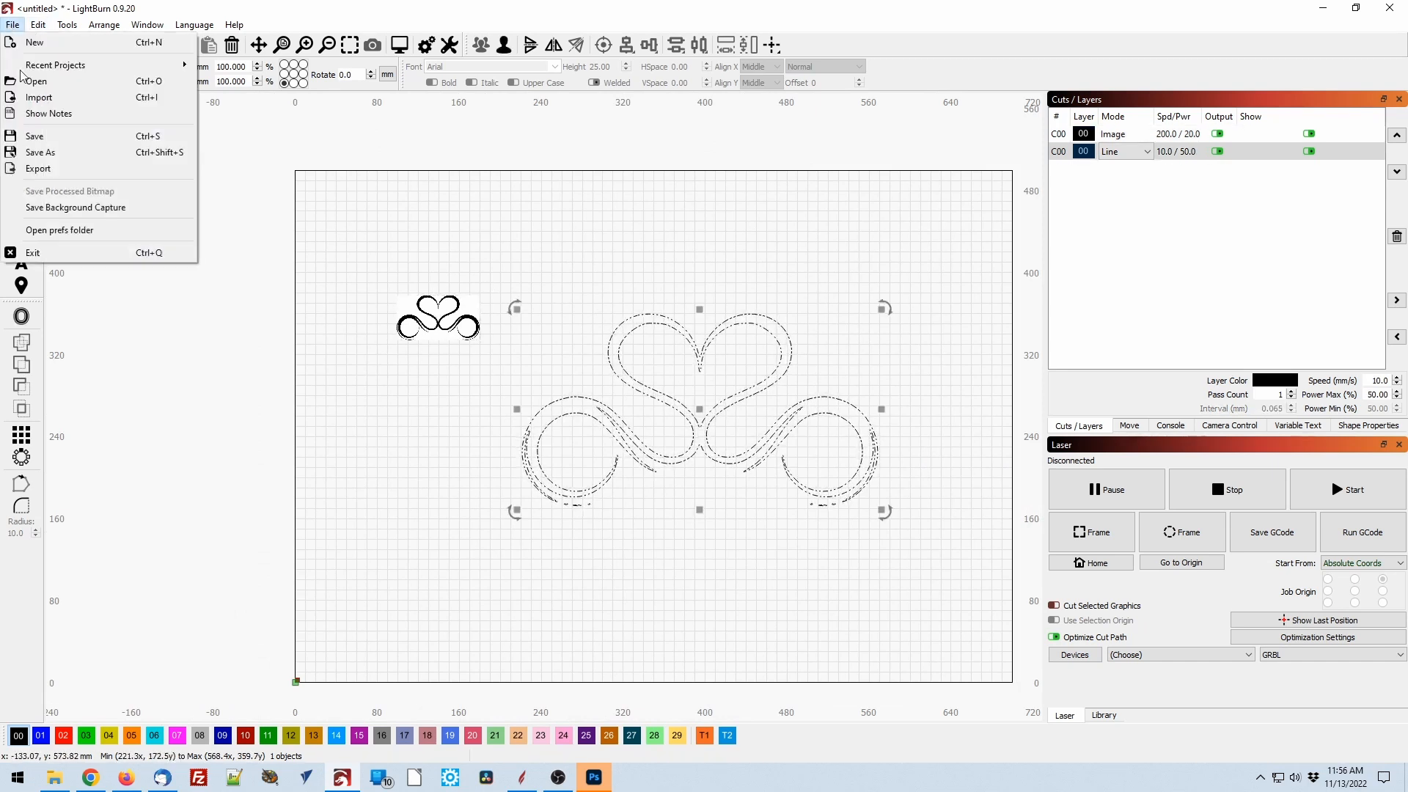
click(66, 168)
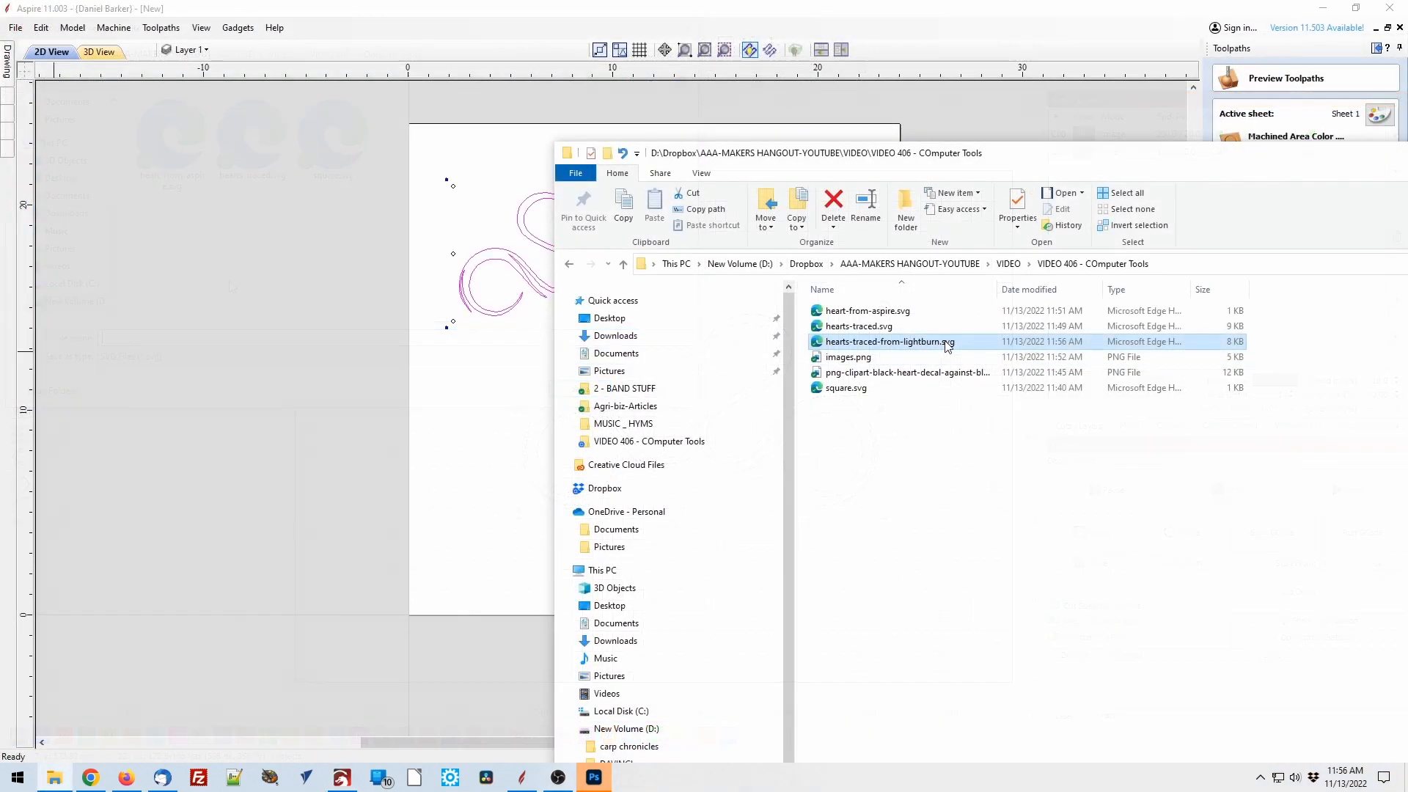
Import hearts-traced-from-lightburn.svg into the Aspire job and delete the stray dashes beneath its left swirl
mouse_move(890, 341)
mouse_down()
mouse_move(644, 444)
mouse_move(581, 507)
mouse_move(511, 498)
mouse_up()
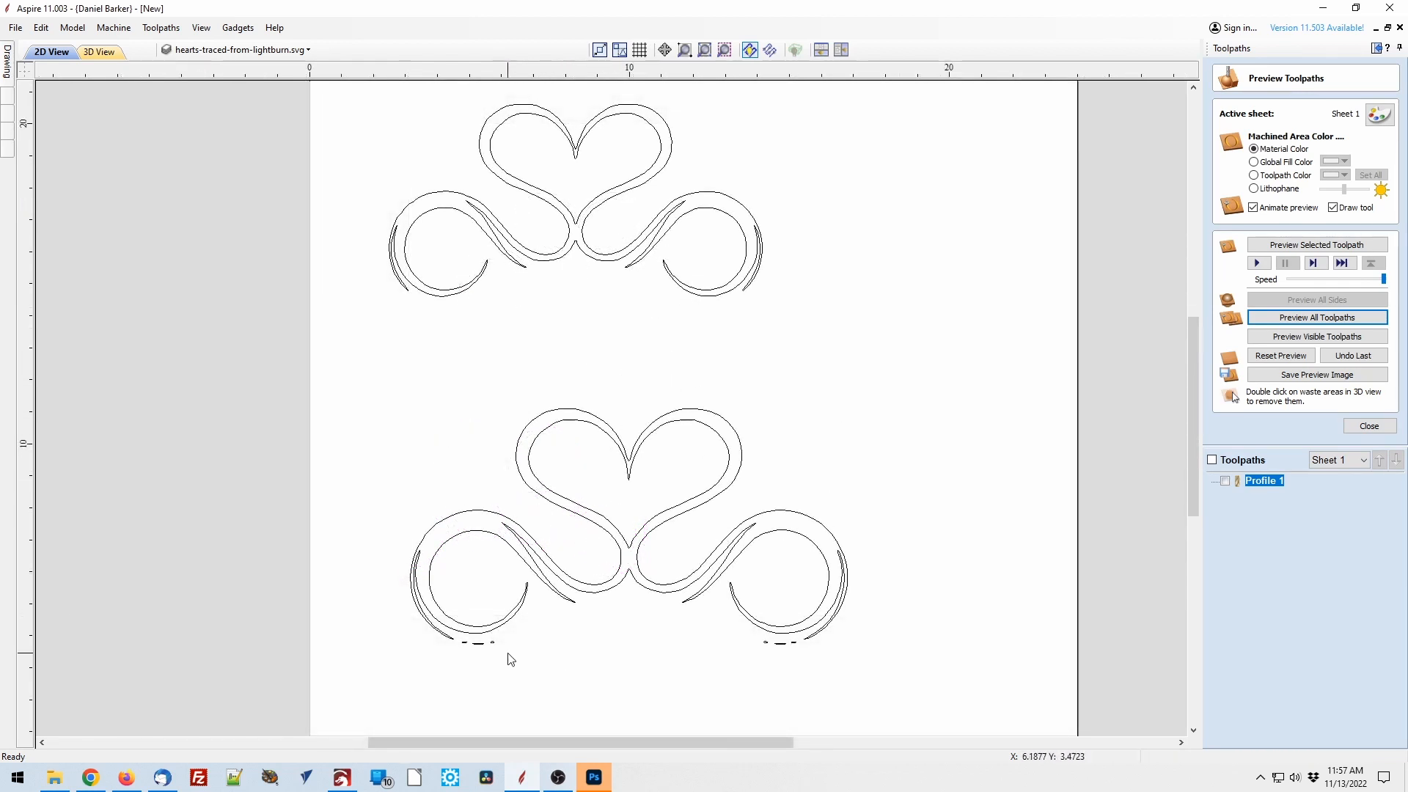
drag(507, 654, 456, 637)
key(Delete)
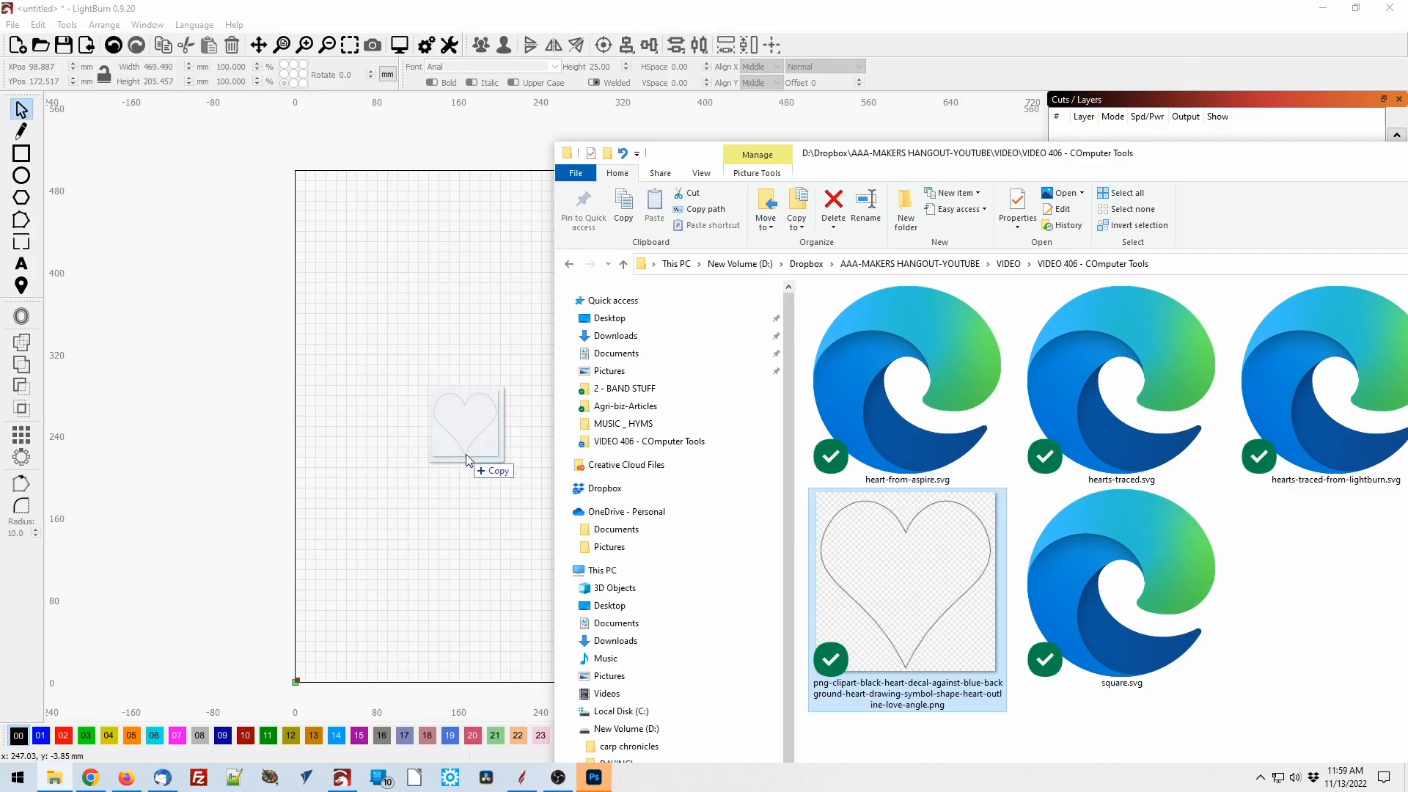
Add the plain black heart outline PNG to the empty LightBurn workspace and select it
click(489, 600)
click(523, 508)
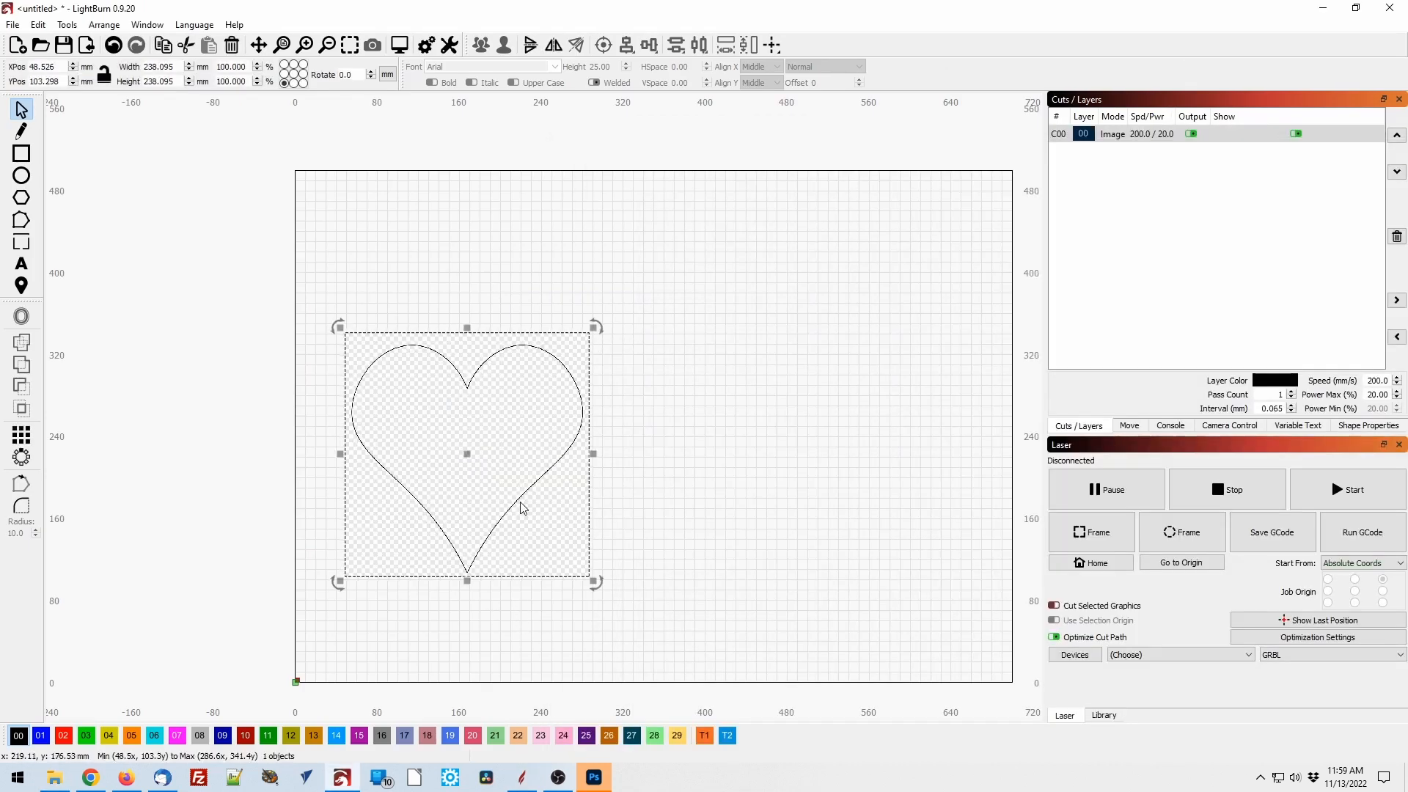
Trace the plain heart image with the default trace settings and move the resulting vector clear of the image, to its right
right_click(473, 367)
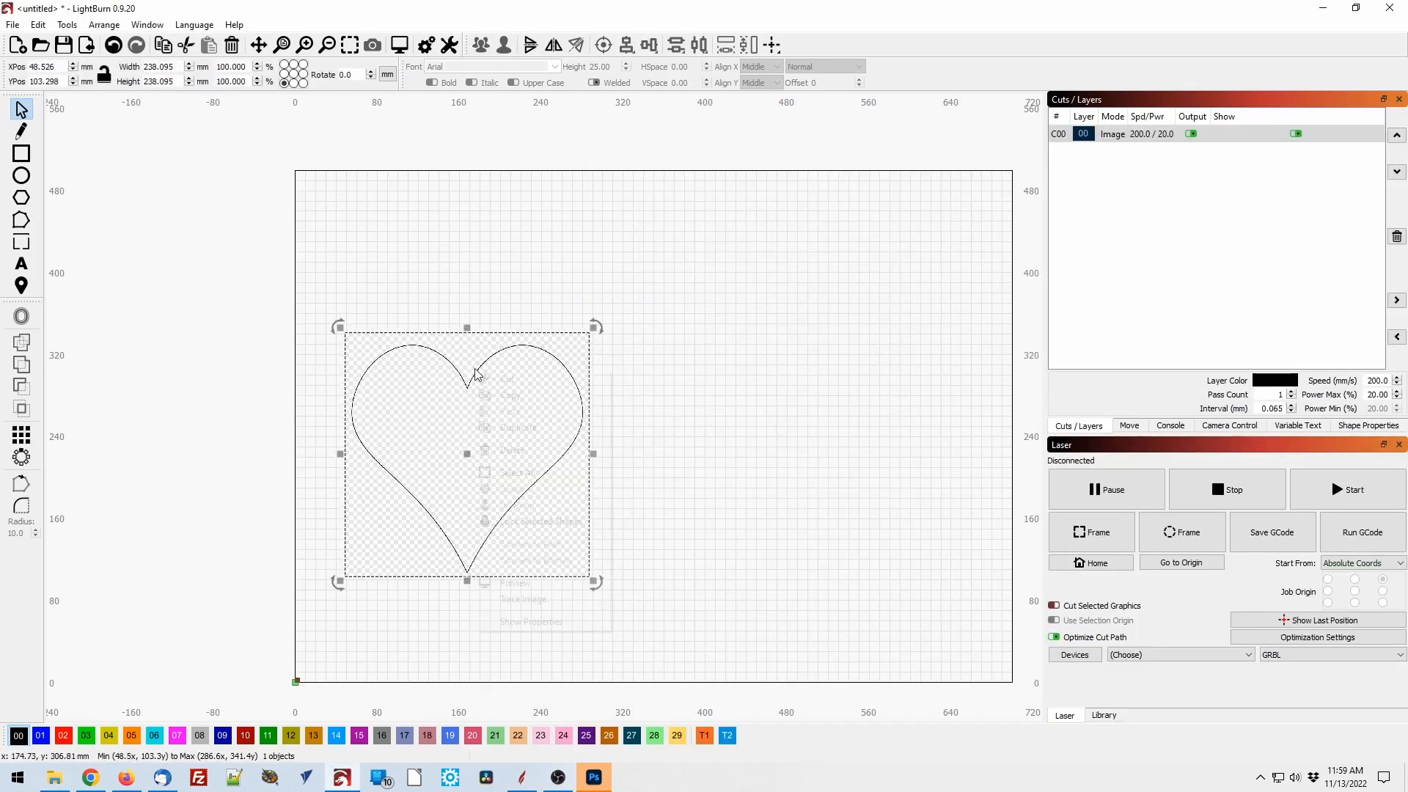
click(535, 600)
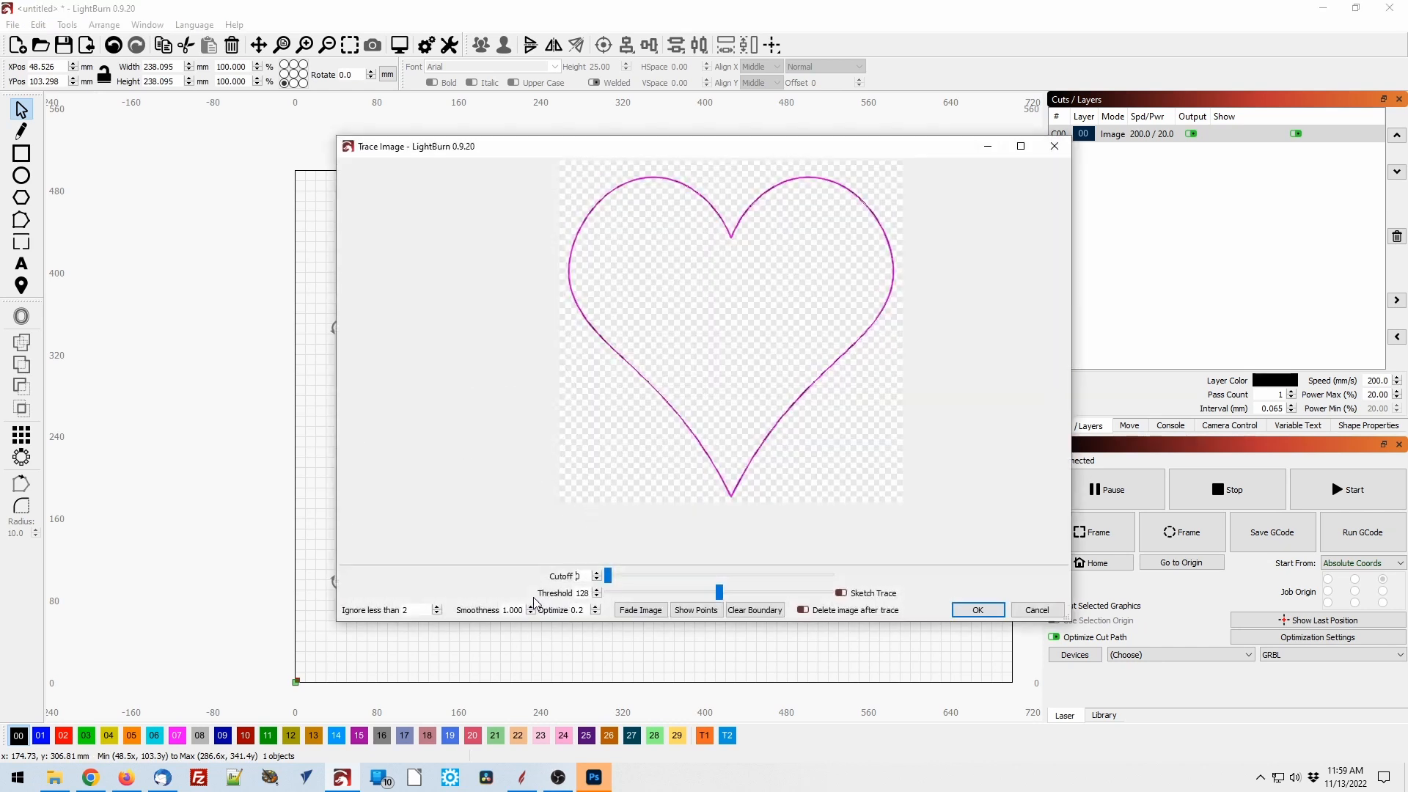
click(977, 610)
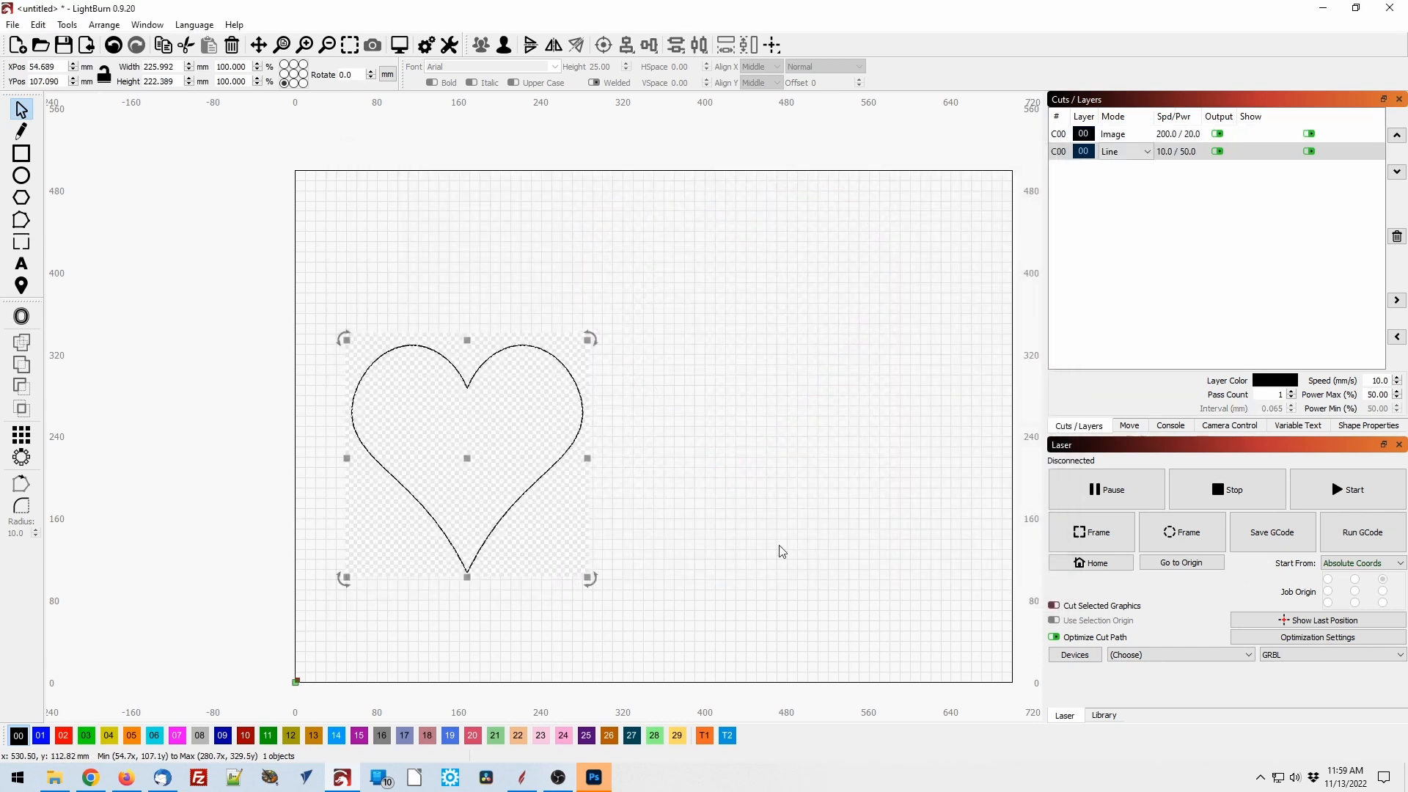
mouse_move(465, 459)
mouse_down()
mouse_move(616, 477)
mouse_move(758, 409)
mouse_up()
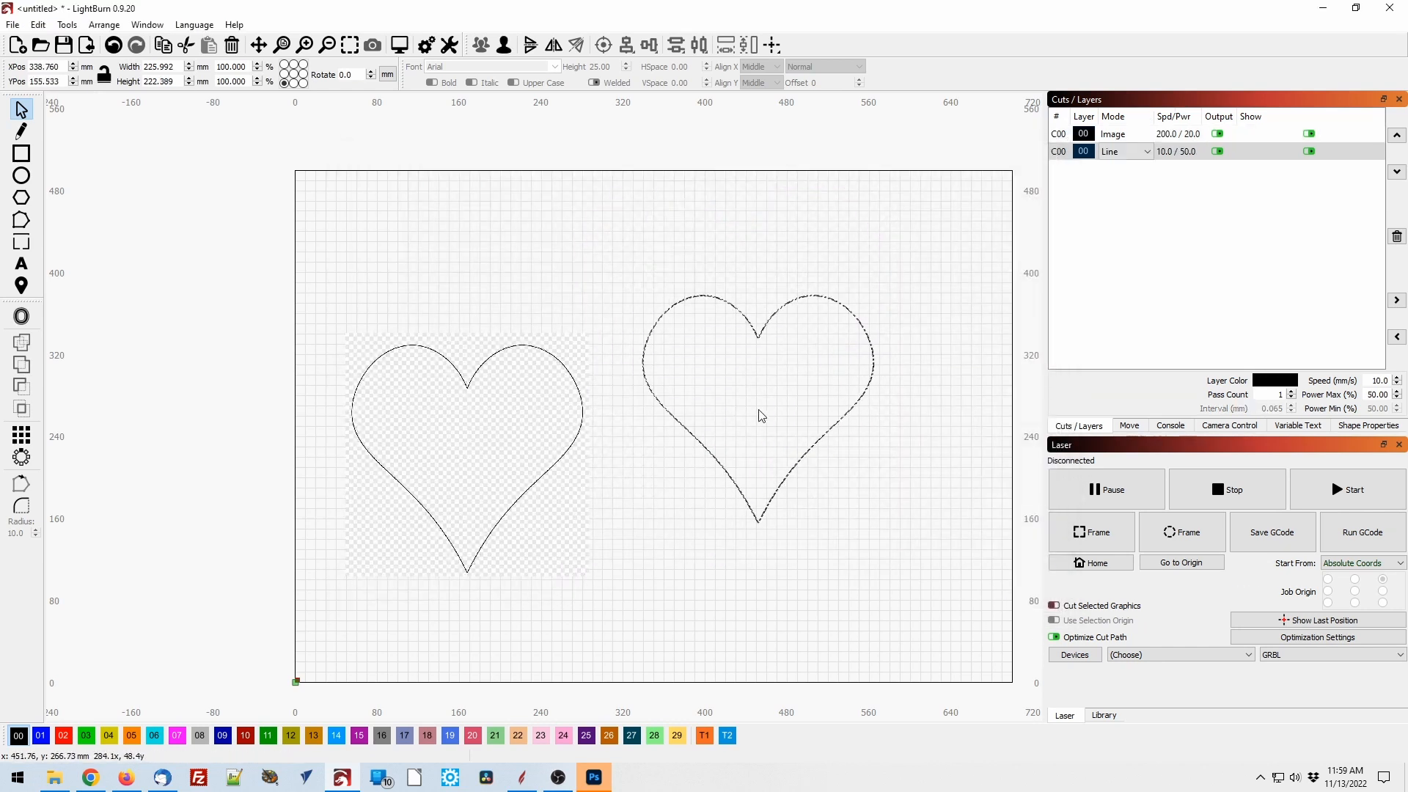
scroll(769, 518, up, 3)
click(698, 553)
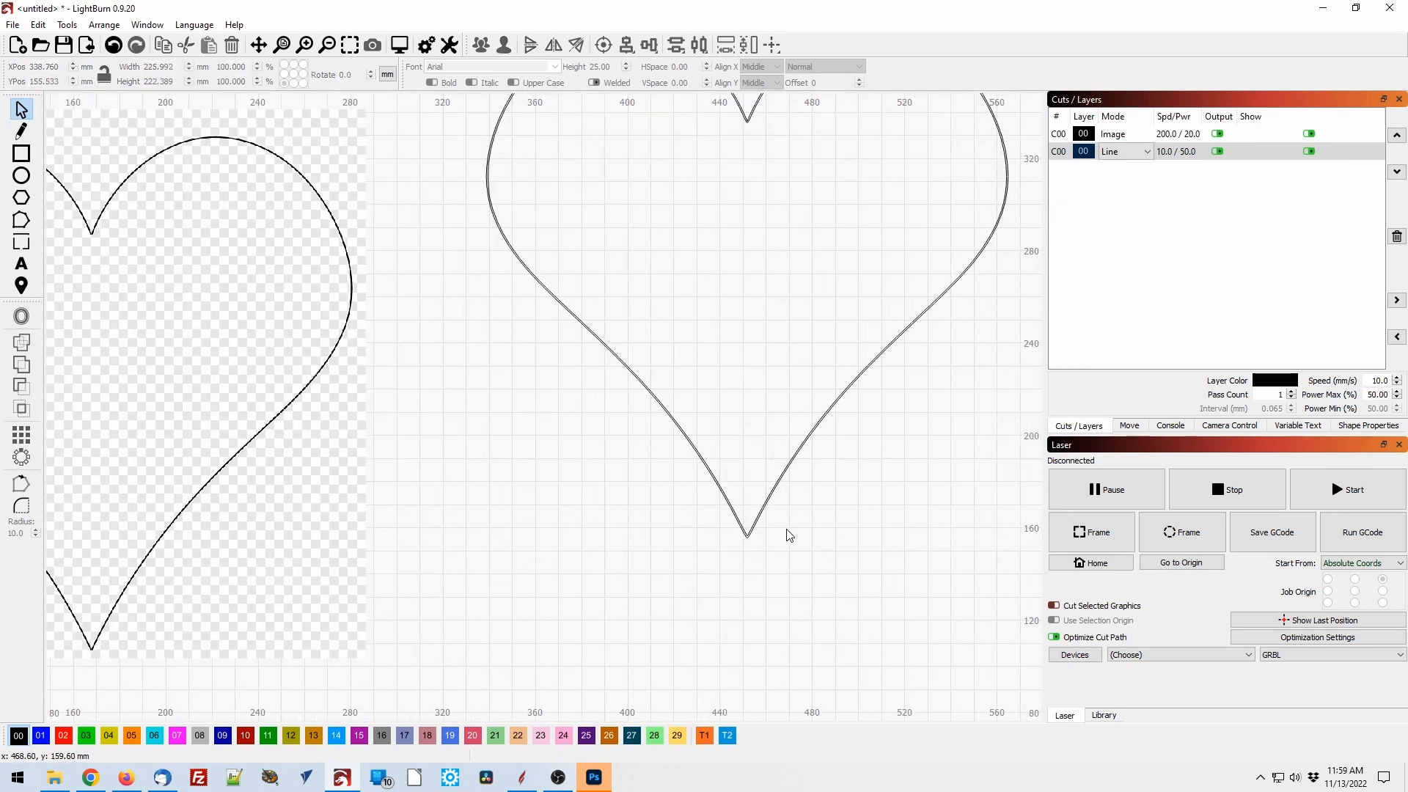
Delete the inner of the two nested outlines in the traced heart, keeping only the outer one
scroll(785, 534, up, 5)
scroll(741, 531, up, 2)
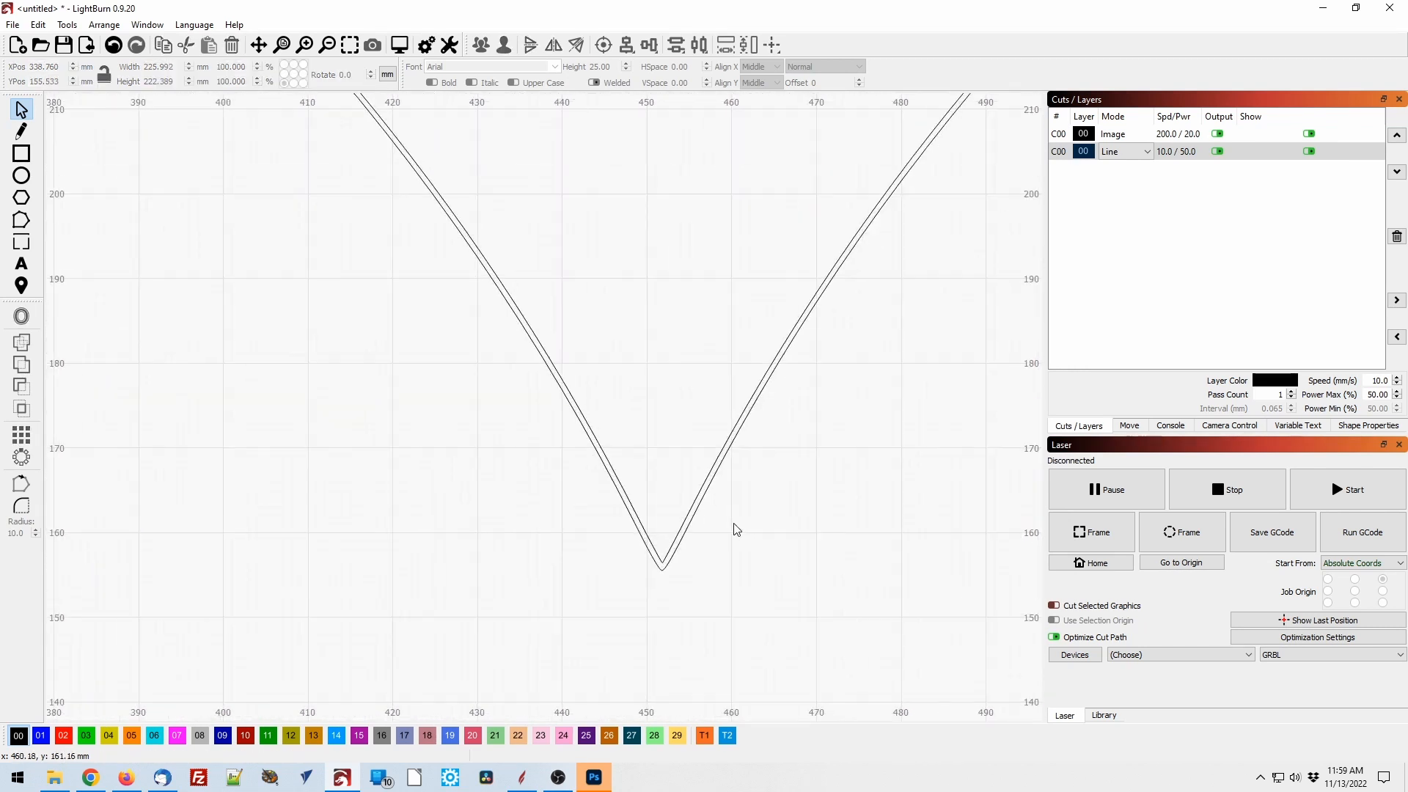
scroll(737, 530, down, 6)
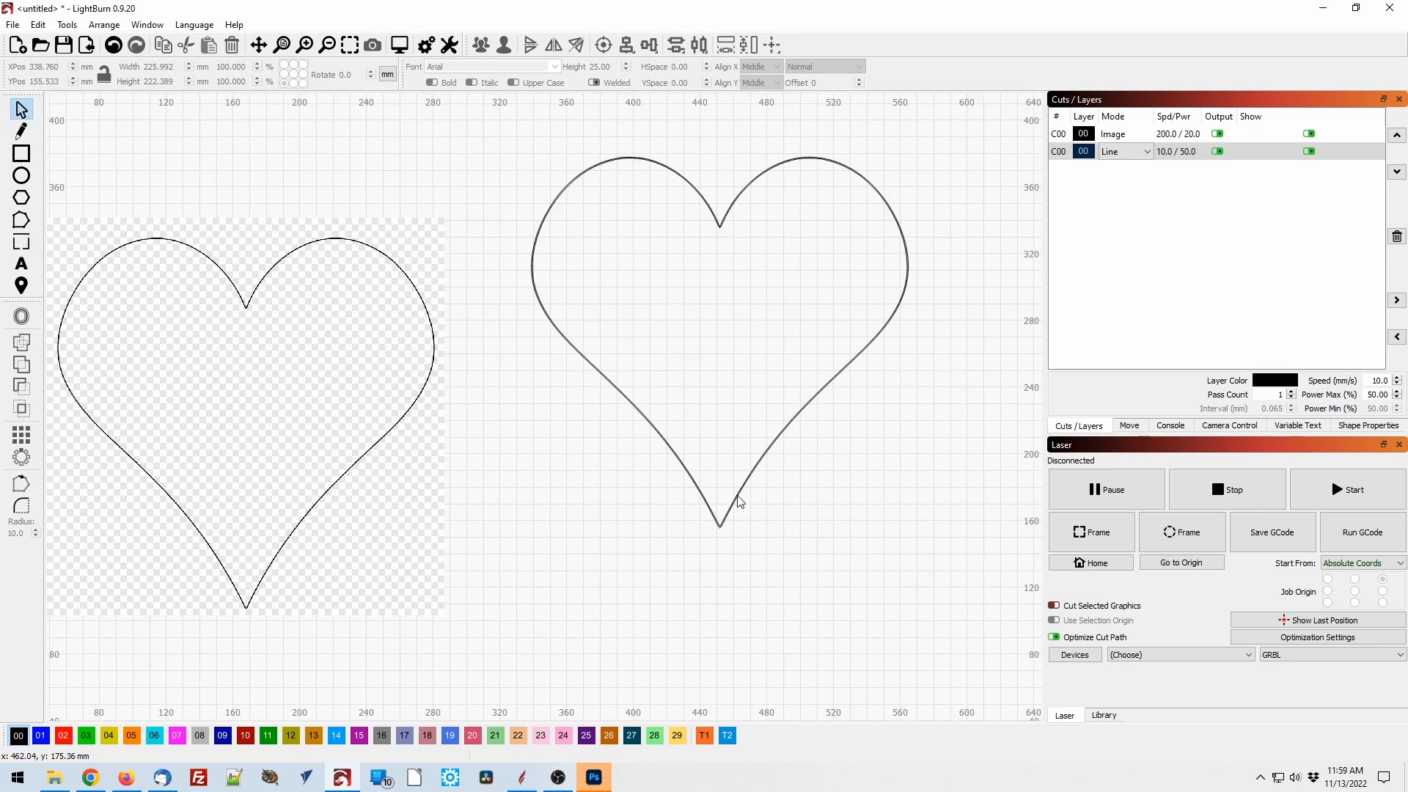
scroll(821, 536, up, 4)
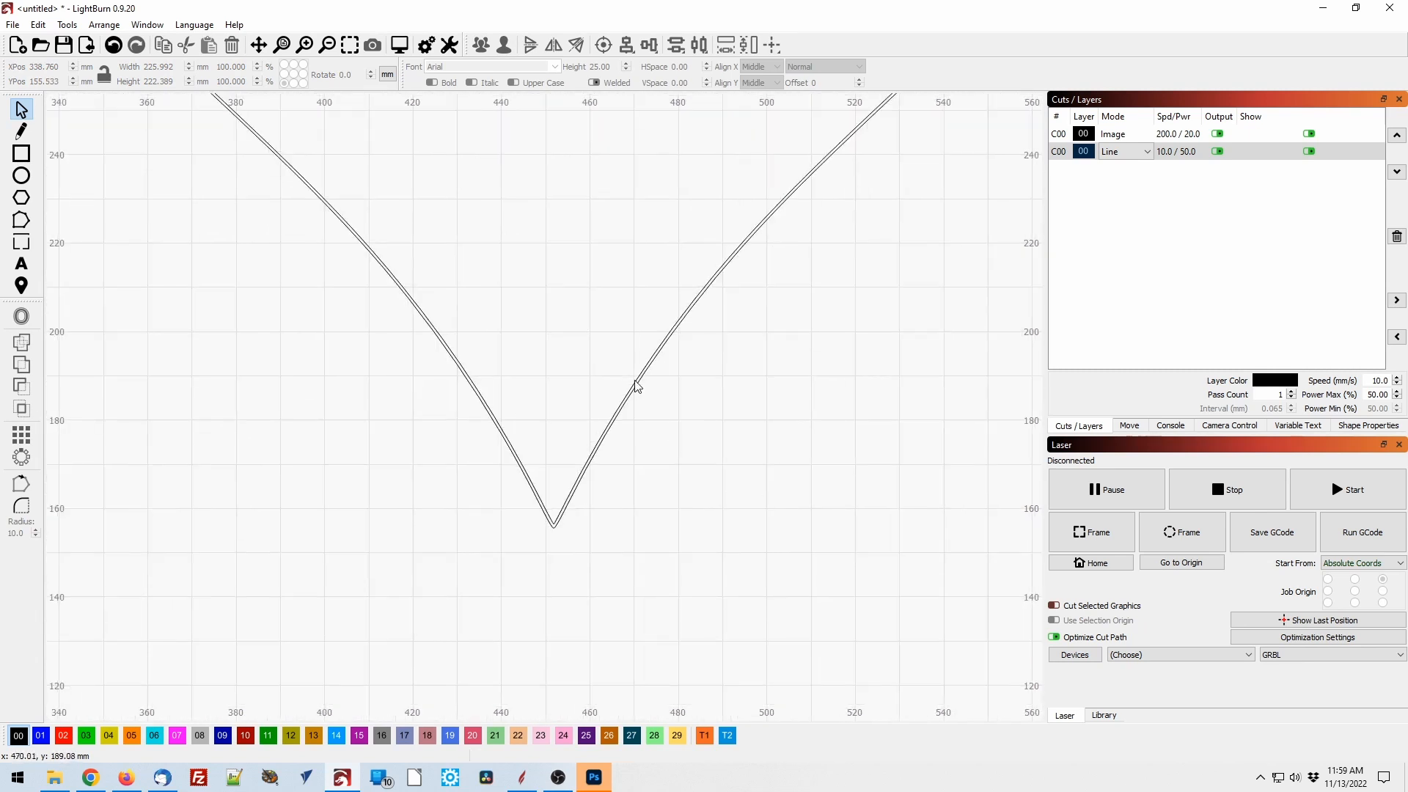
click(636, 387)
scroll(636, 385, up, 2)
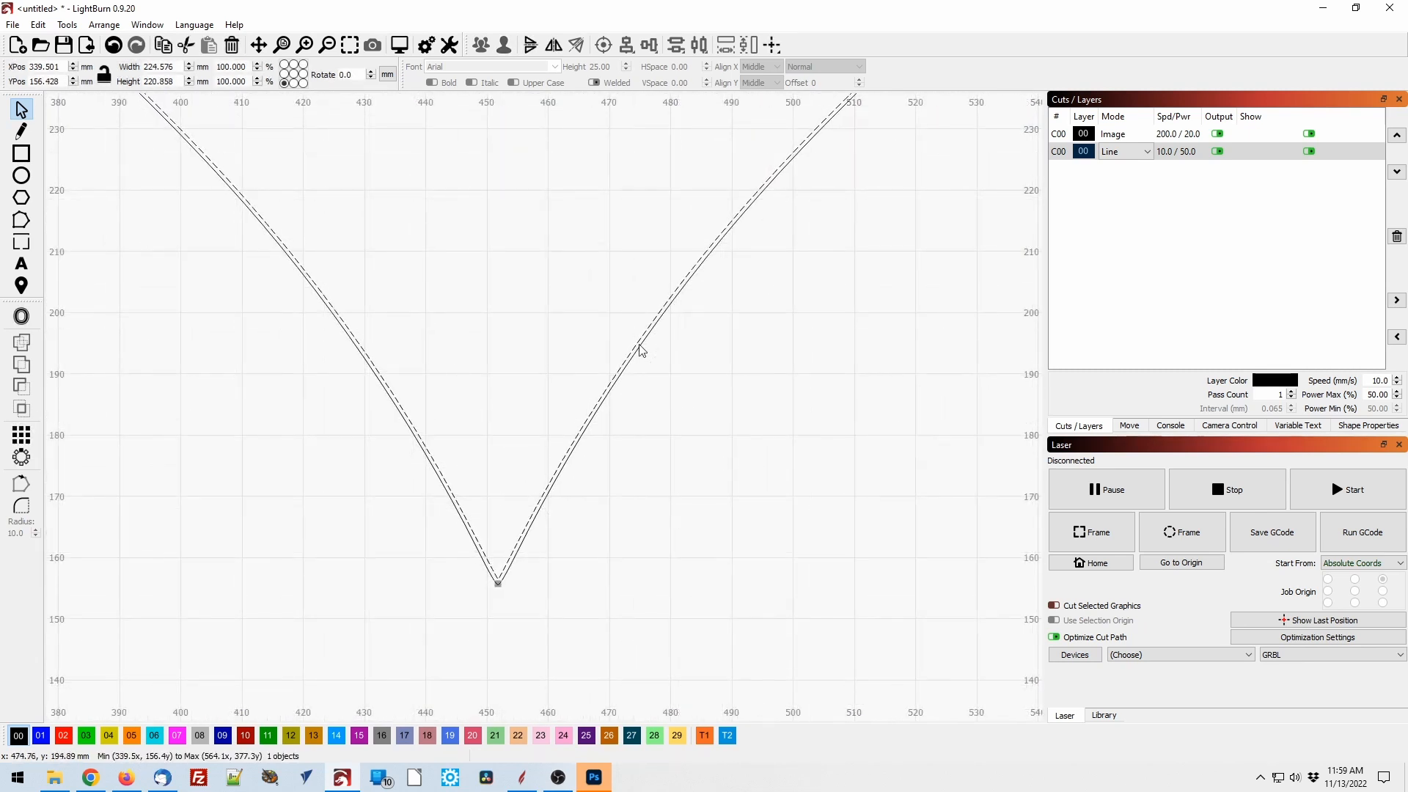
key(Escape)
scroll(640, 351, down, 5)
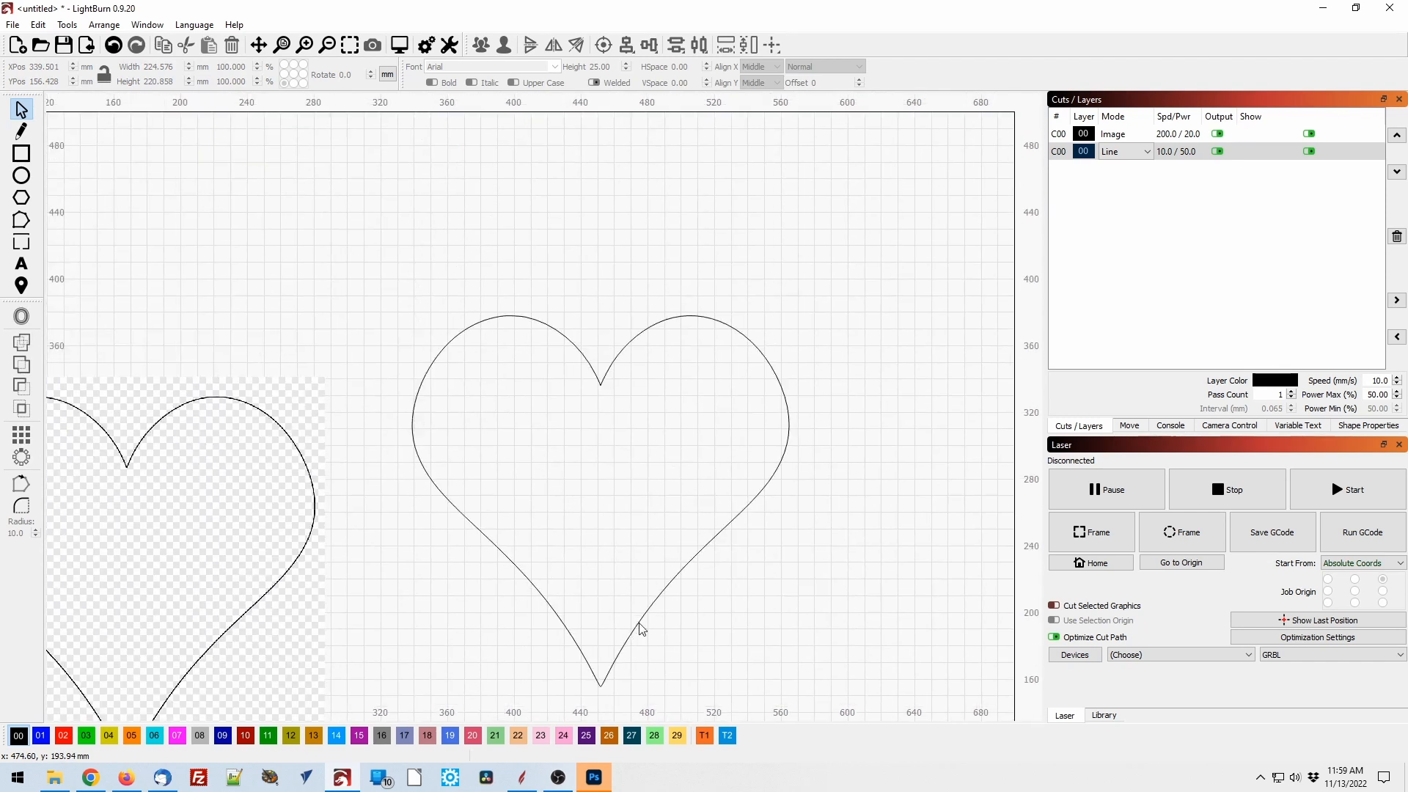
Select the remaining outer heart outline and export it as single-heart-from-lb.svg
scroll(617, 378, up, 4)
click(670, 258)
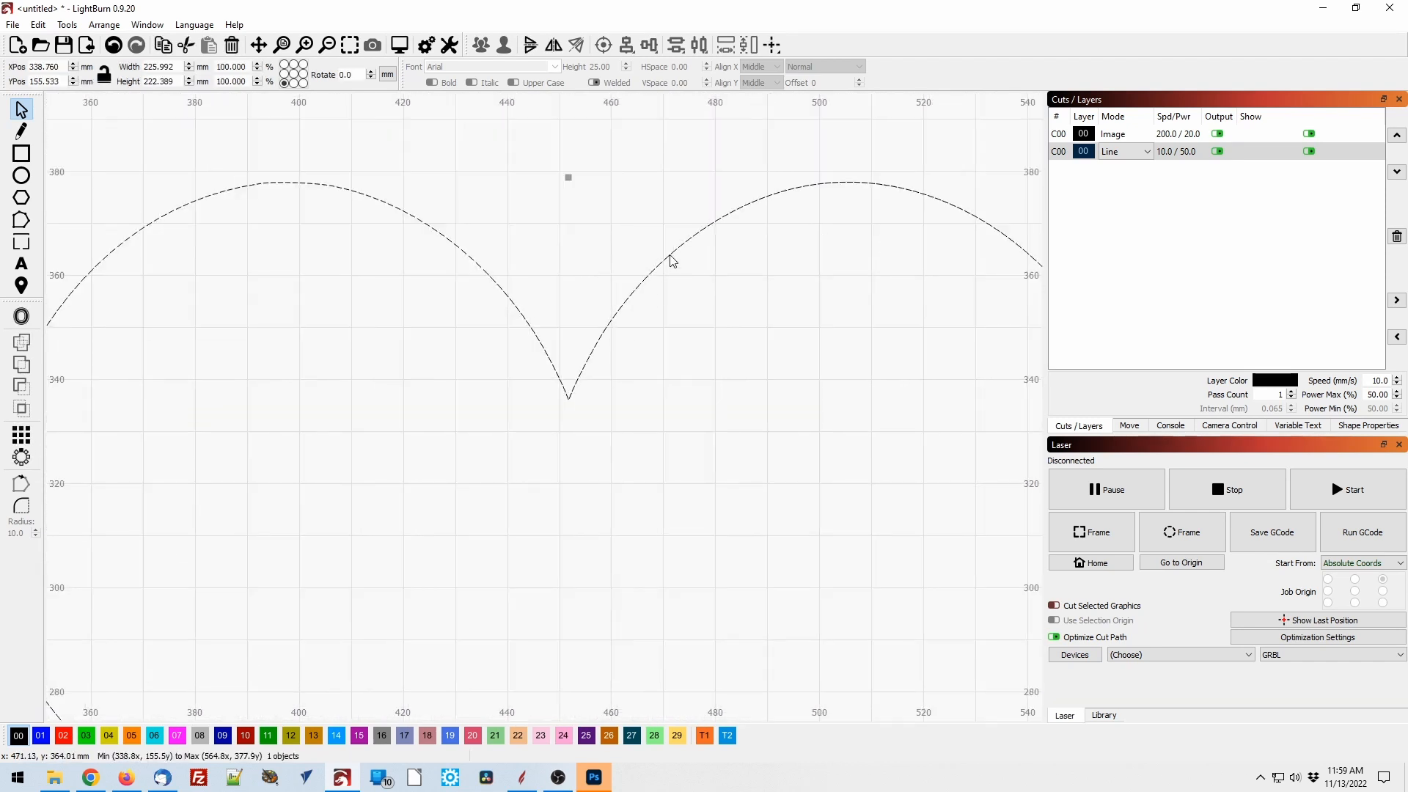
scroll(593, 306, down, 4)
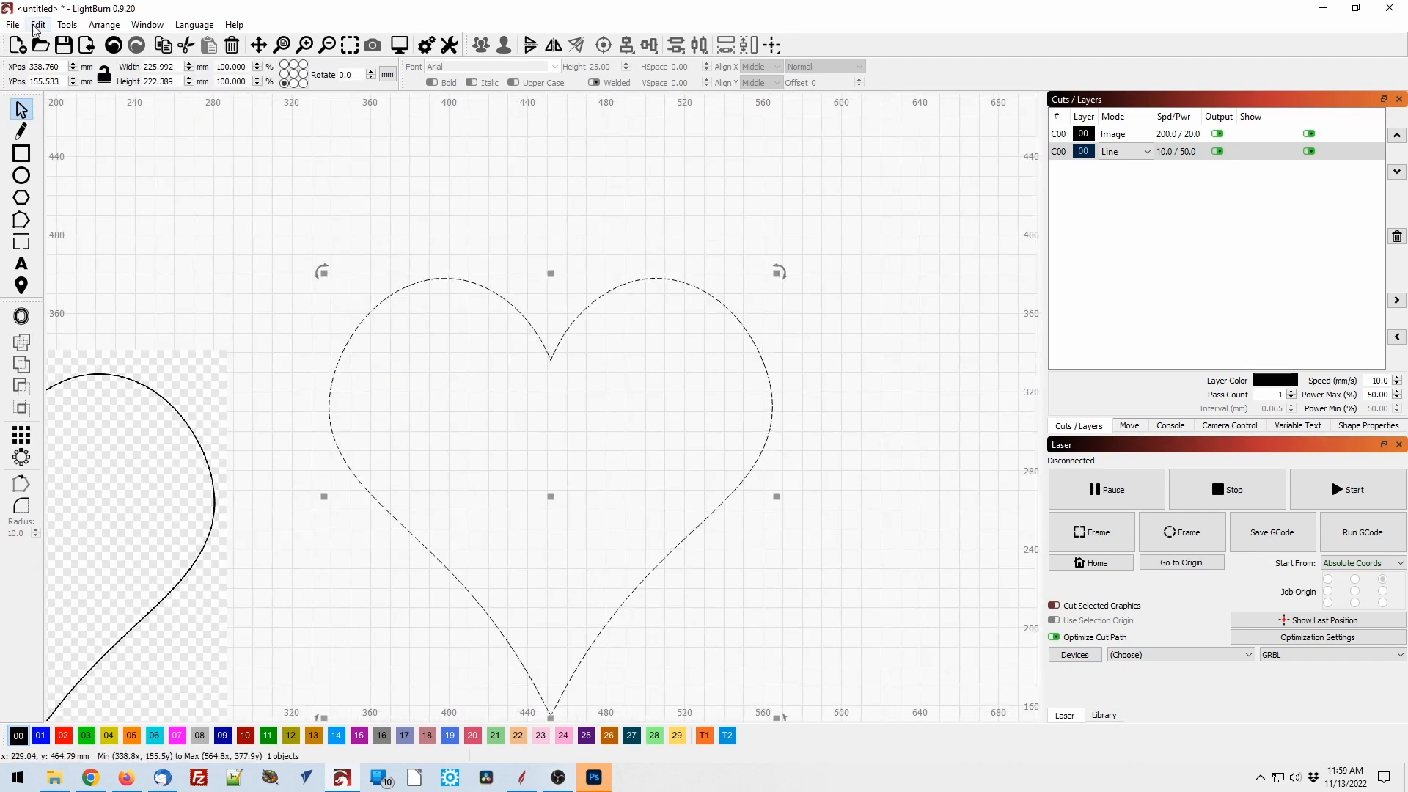
click(13, 25)
click(33, 166)
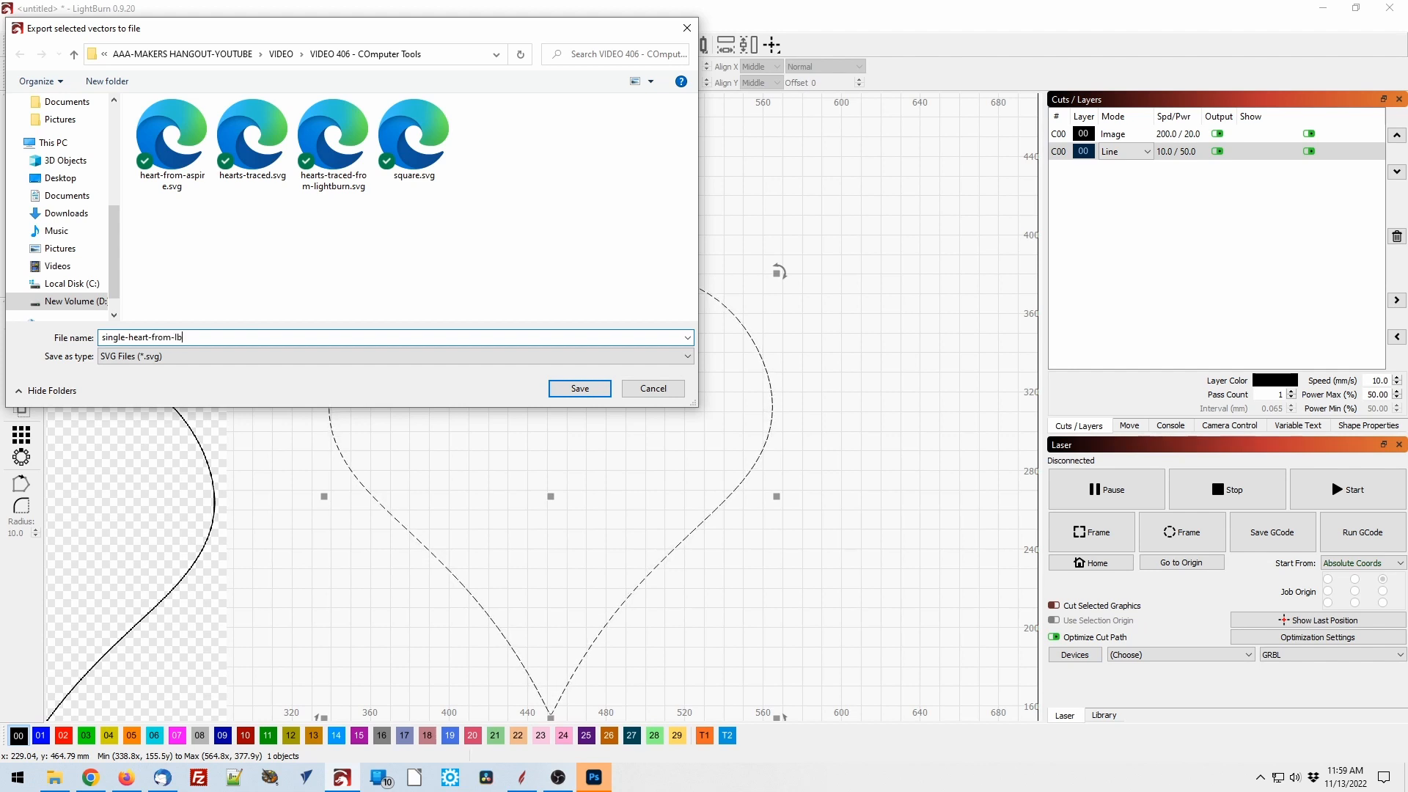
key(Return)
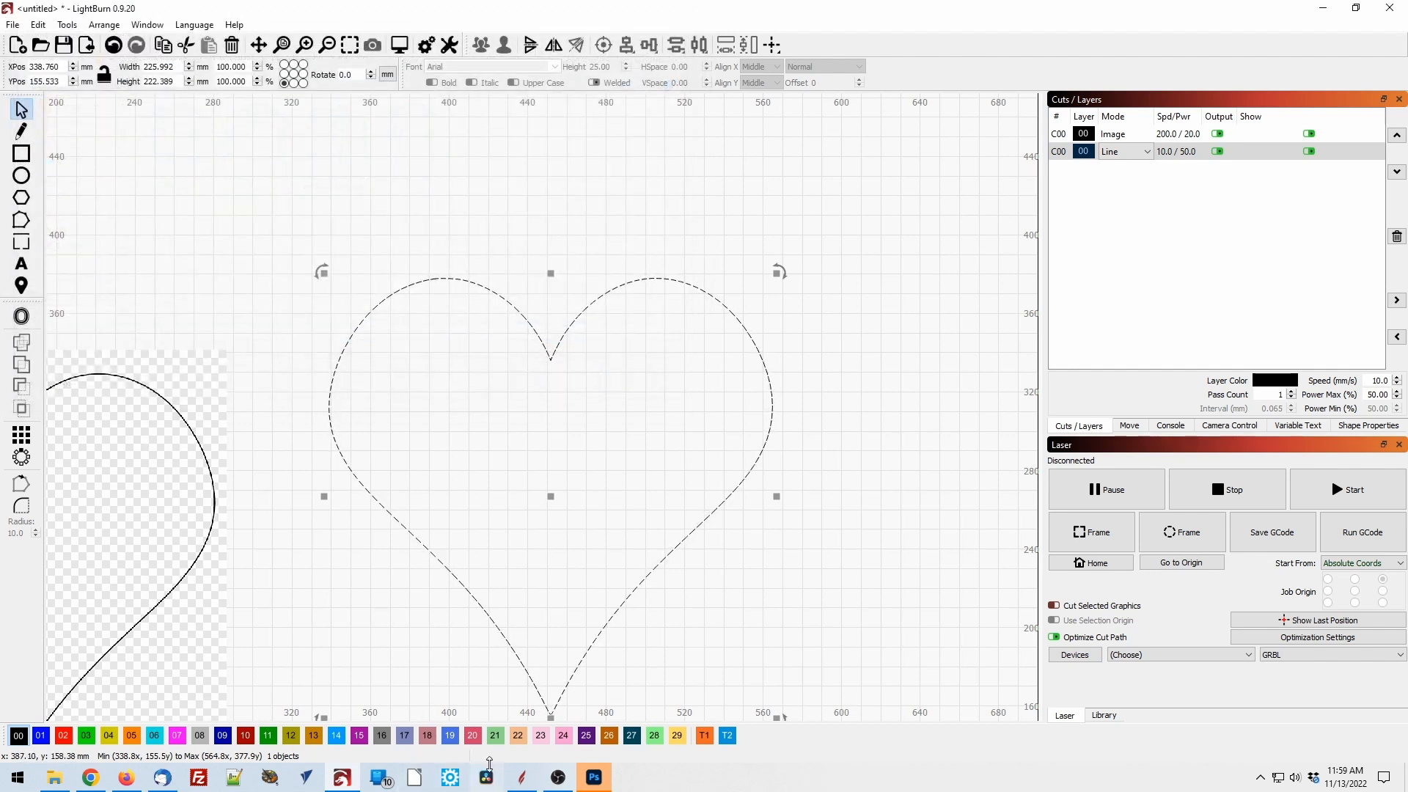
Switch to Aspire and import single-heart-from-lb.svg into the job containing the Aspire-traced heart
click(523, 777)
click(560, 601)
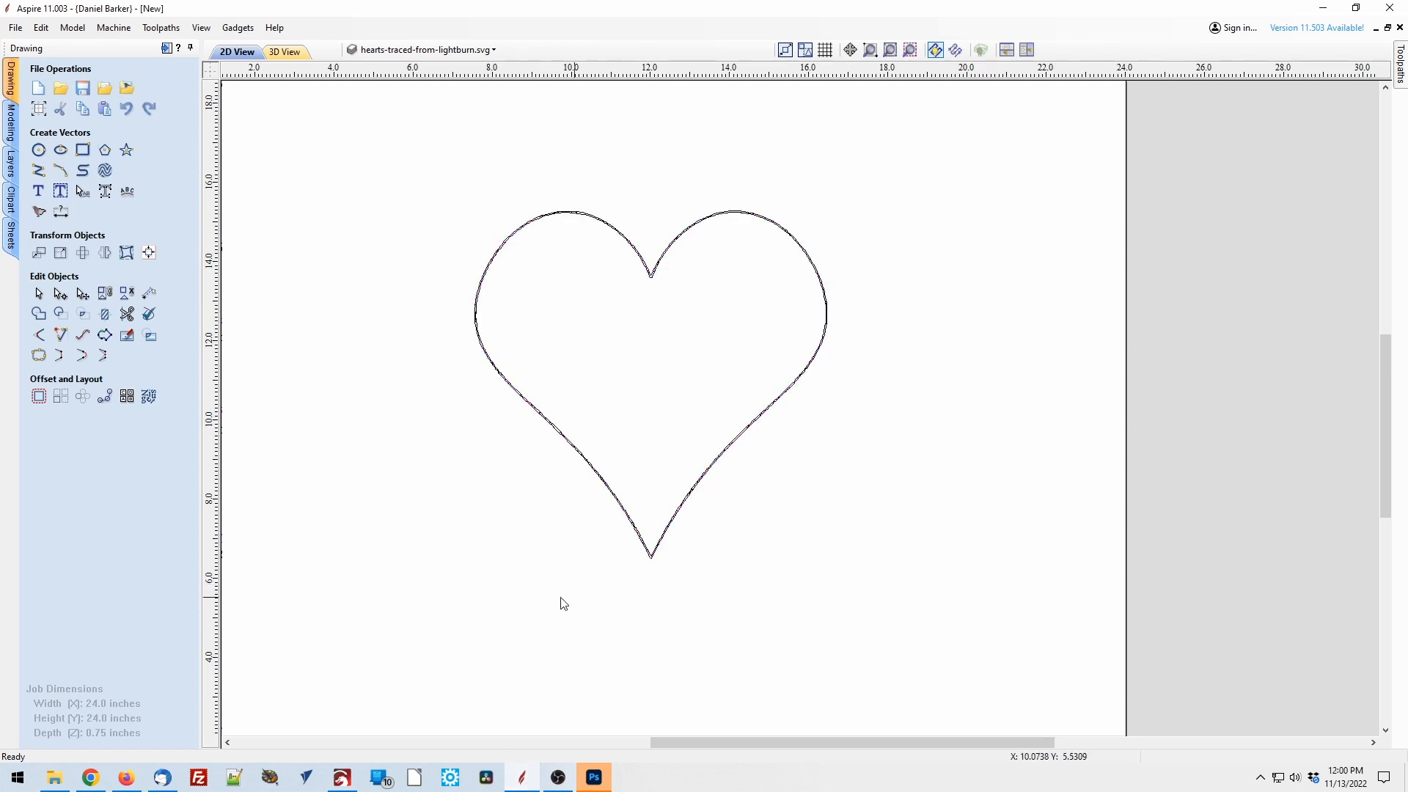
scroll(560, 601, down, 2)
scroll(473, 596, up, 1)
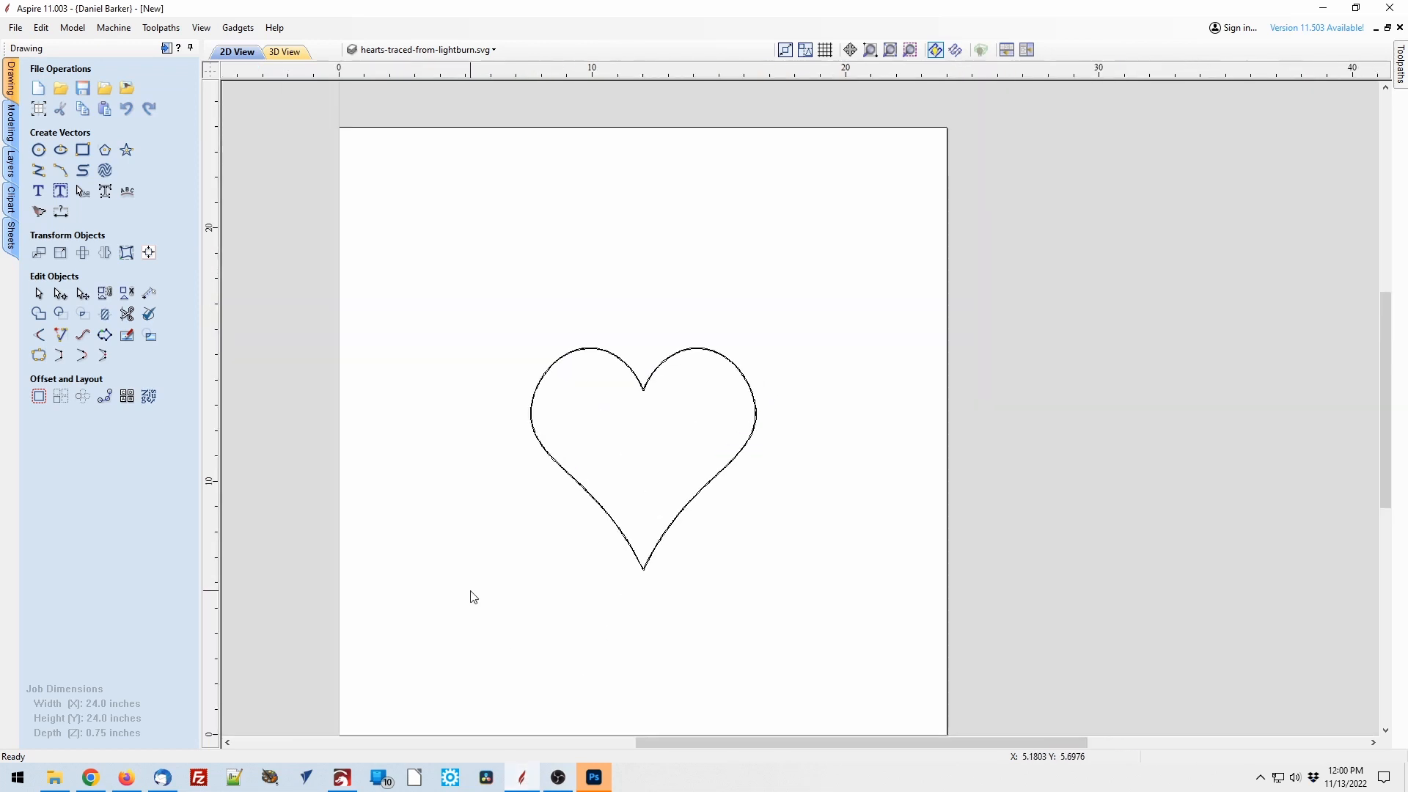
click(55, 777)
drag(1100, 638, 480, 528)
click(494, 648)
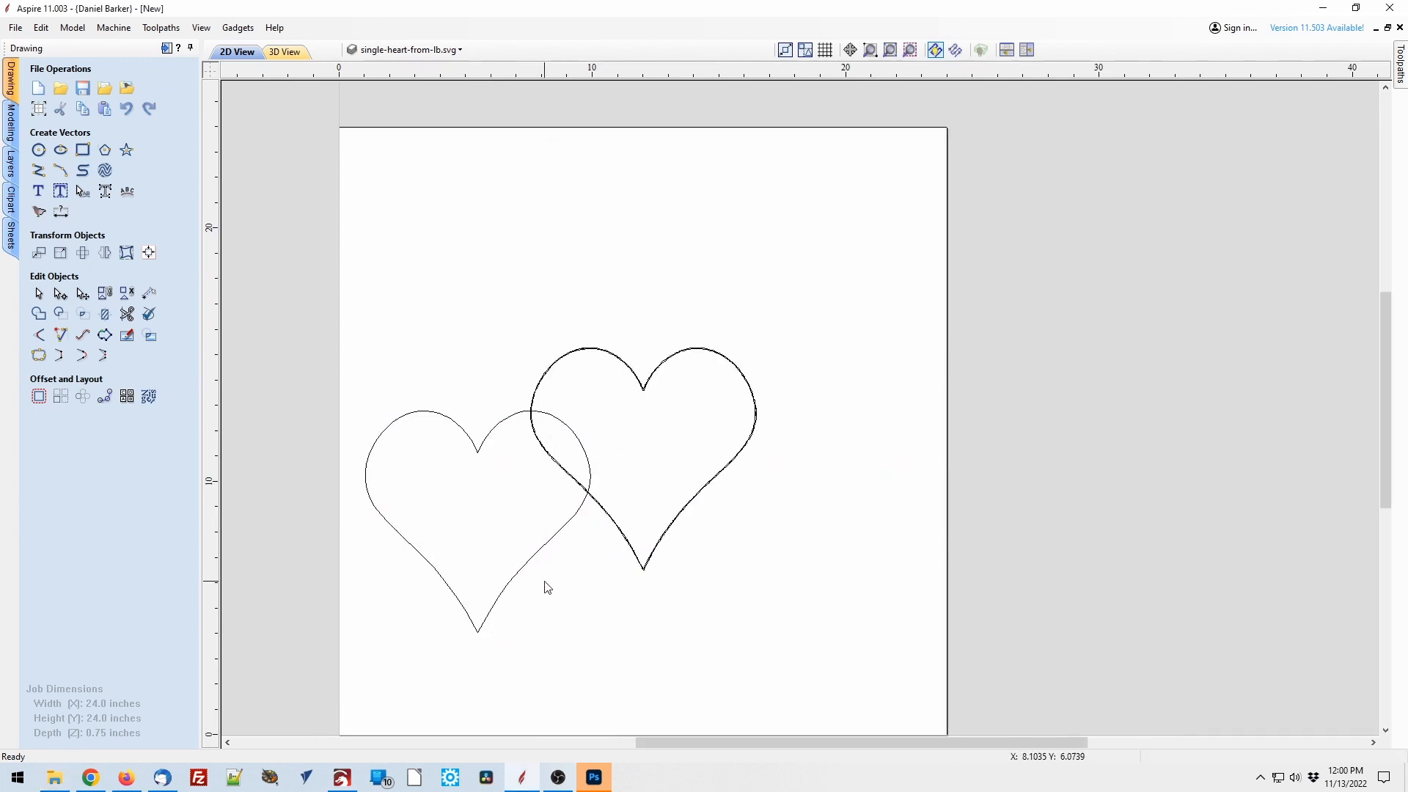
Move the imported single-line heart onto the Aspire-traced heart, slightly lower, and compare their outlines up close
scroll(547, 585, up, 3)
scroll(547, 587, down, 2)
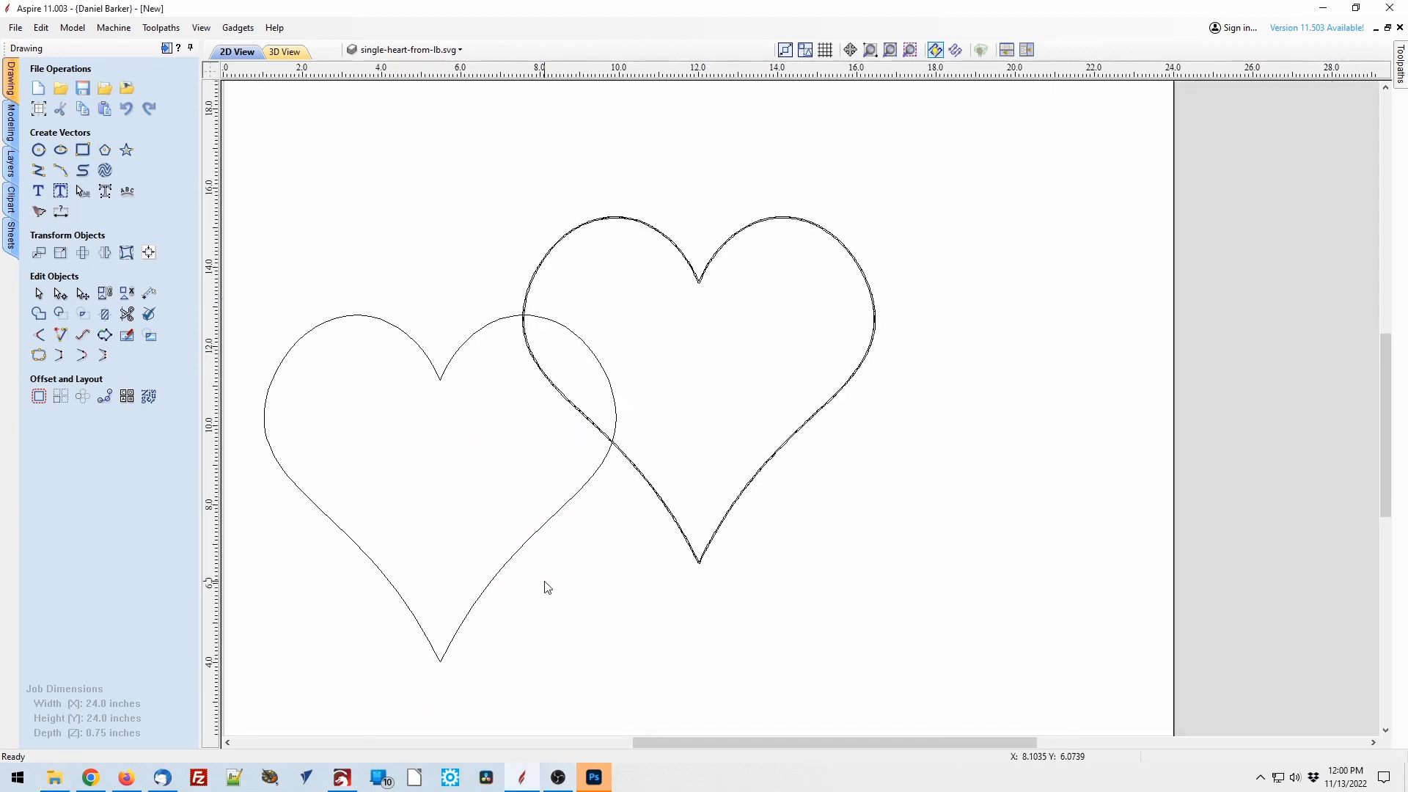
click(471, 343)
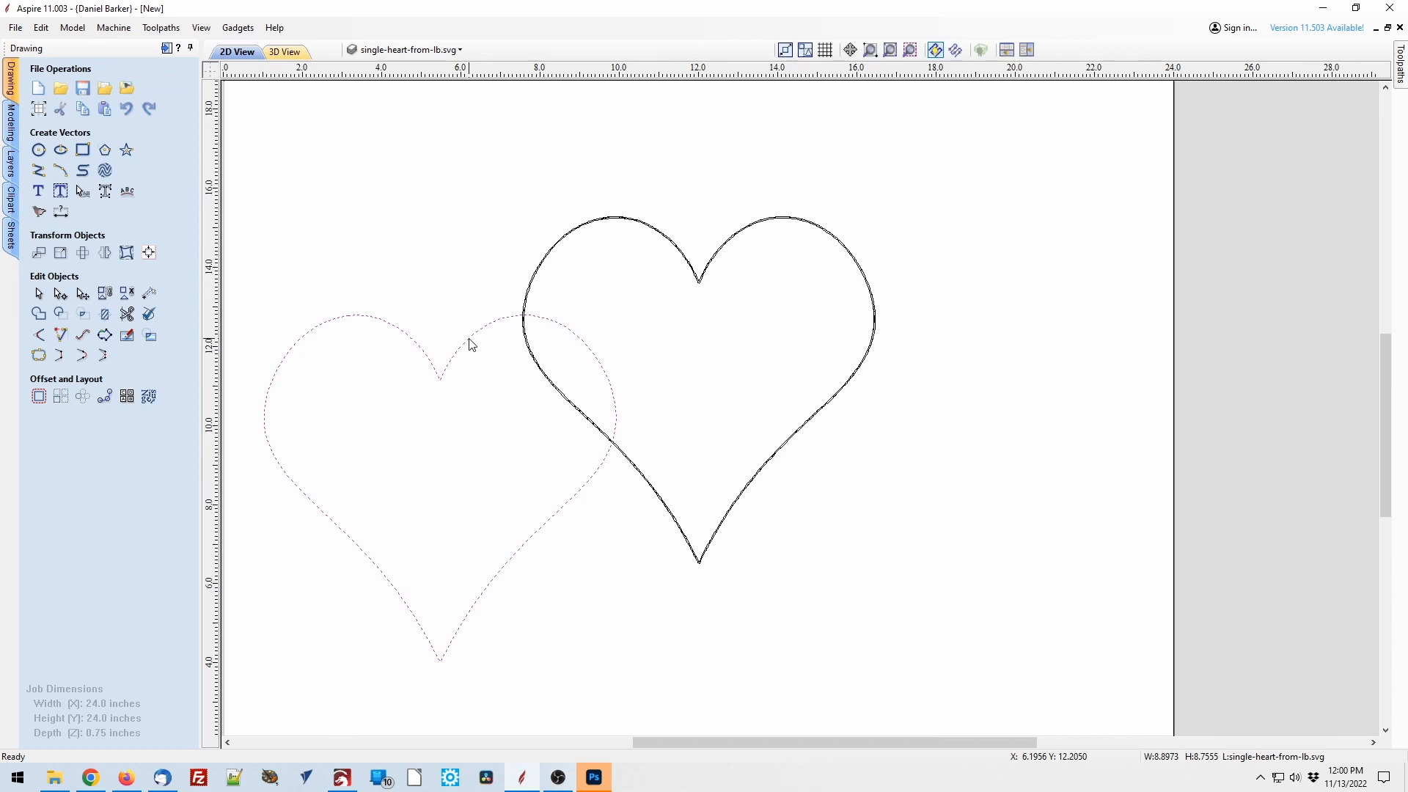
drag(470, 337, 732, 272)
click(718, 170)
scroll(733, 242, up, 5)
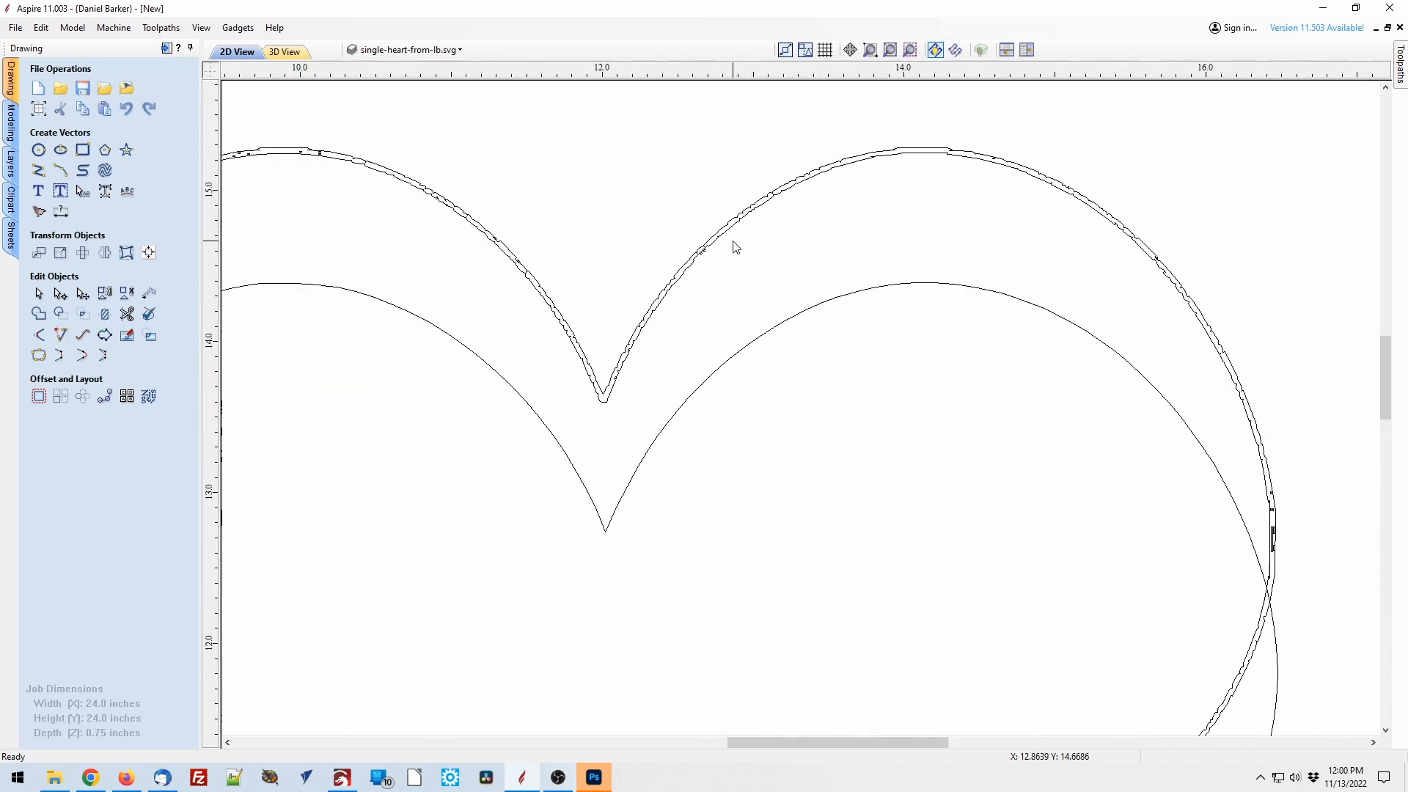
scroll(753, 497, down, 5)
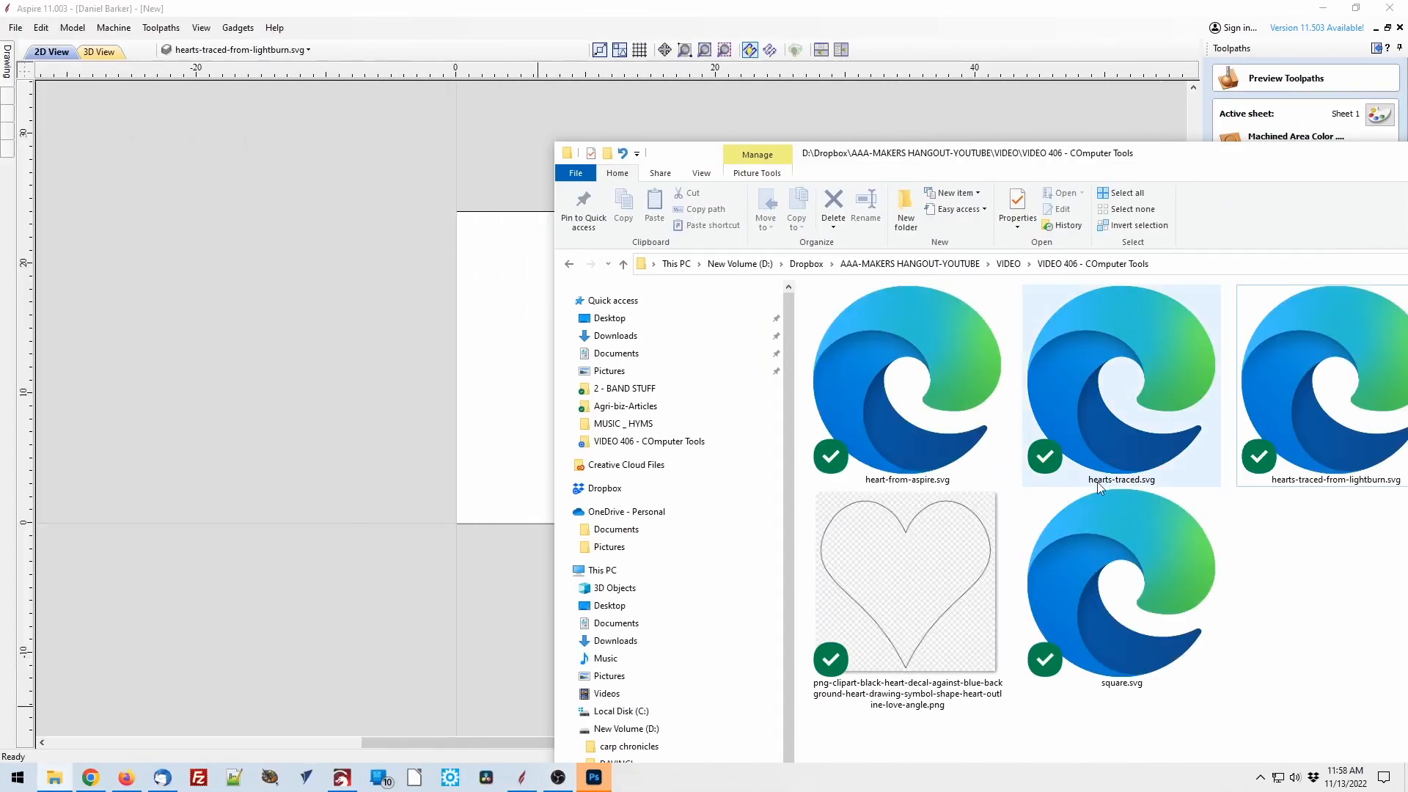
Import the plain black heart outline PNG into the empty Aspire job
click(902, 593)
drag(902, 592, 514, 400)
click(518, 503)
click(526, 411)
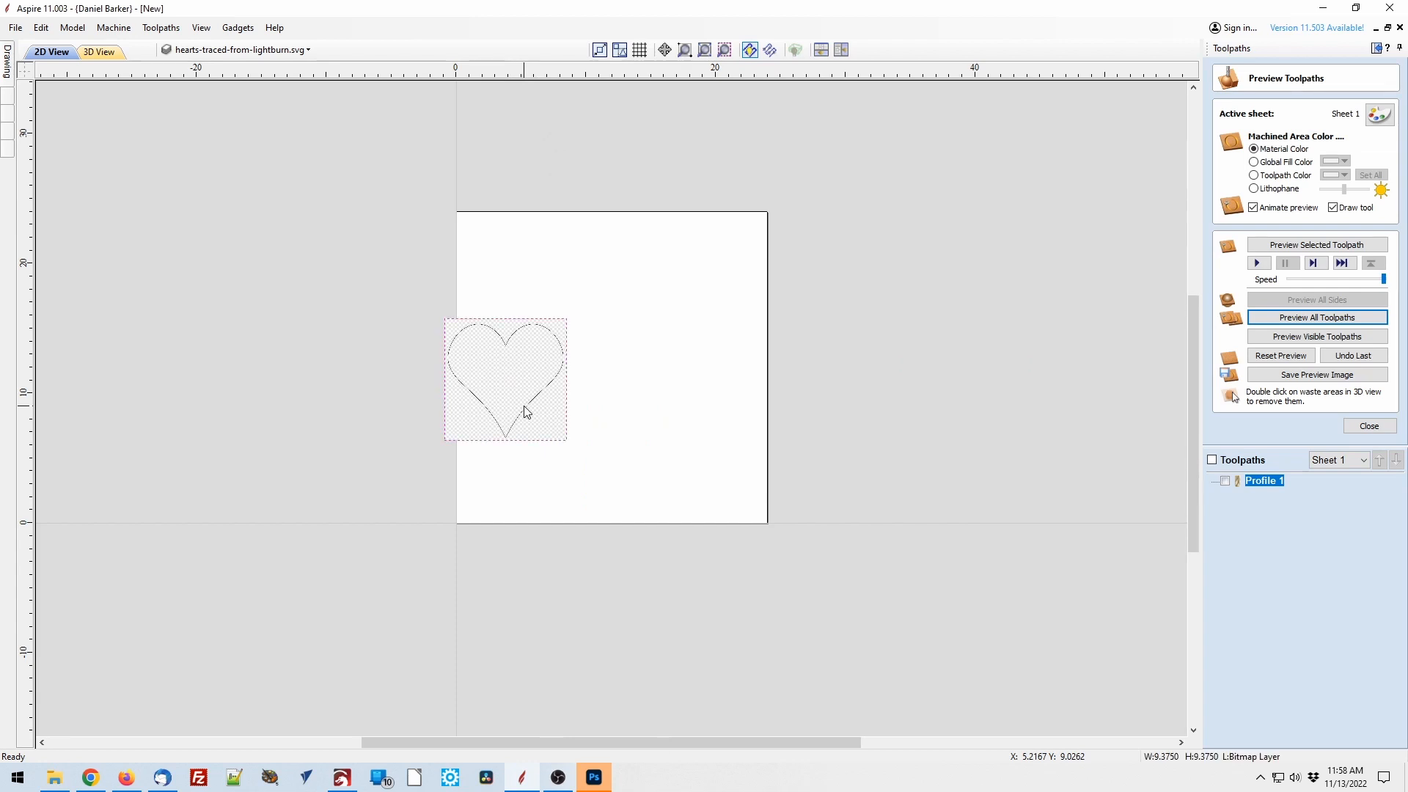
click(584, 419)
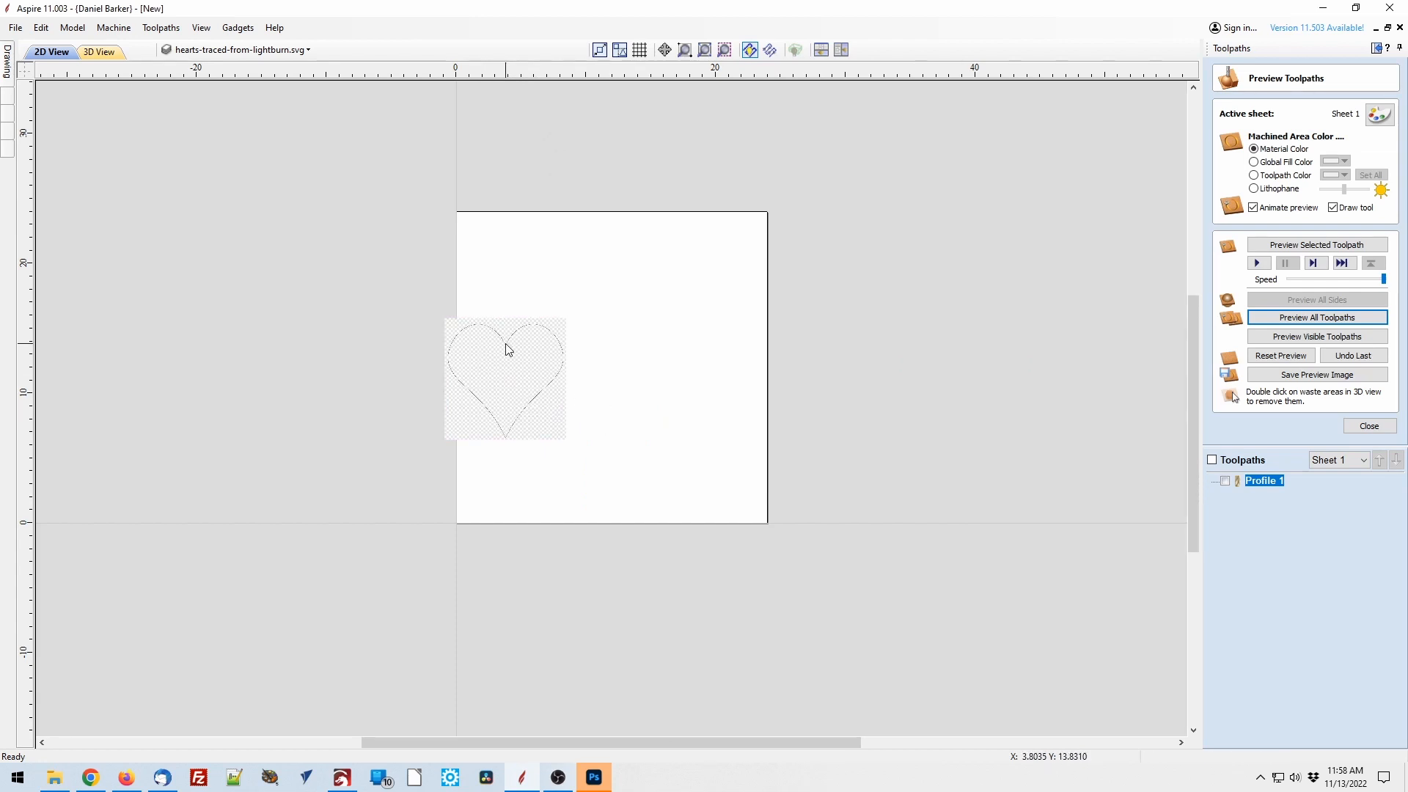
Move the heart bitmap to the middle of the job and open the bitmap tracing tool
click(506, 349)
drag(506, 343, 613, 343)
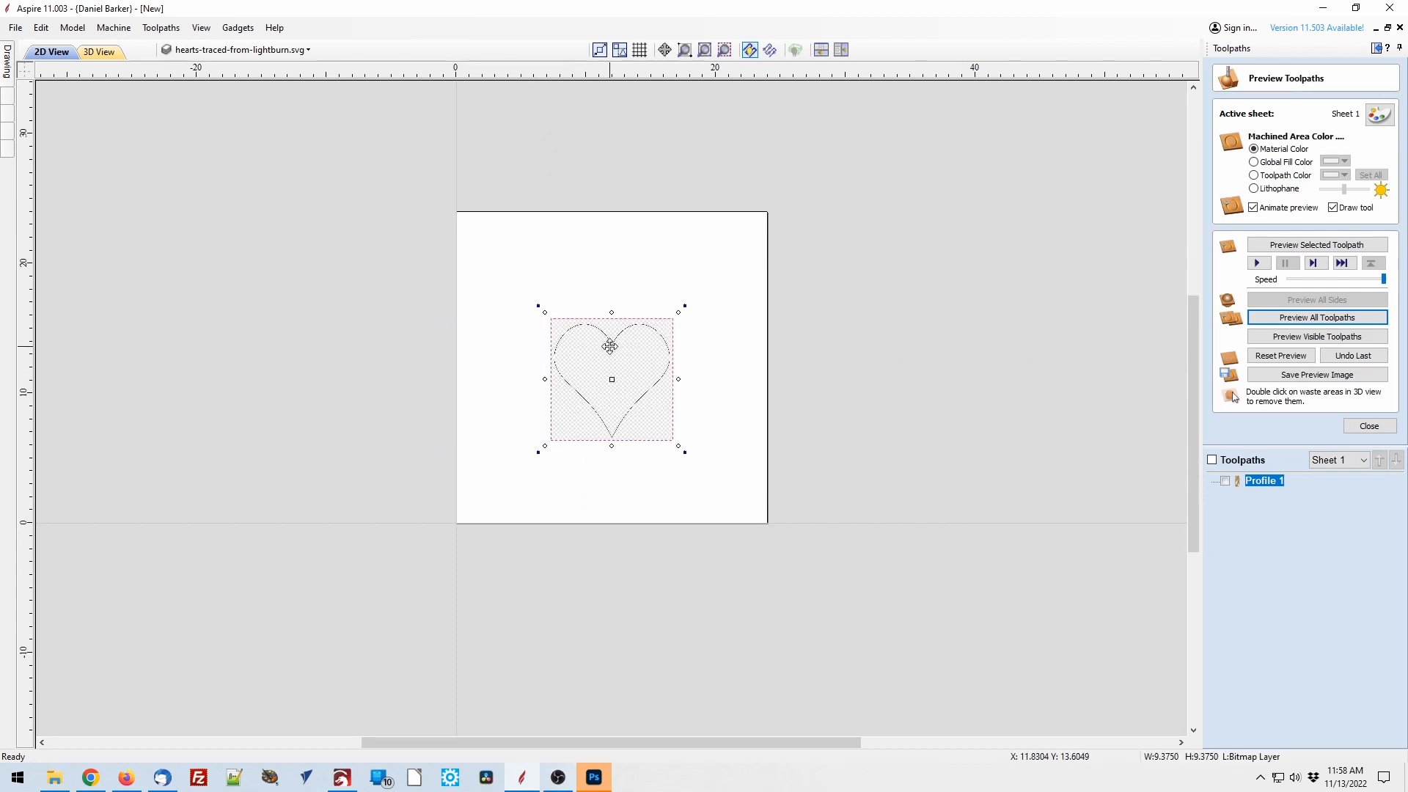
click(1377, 49)
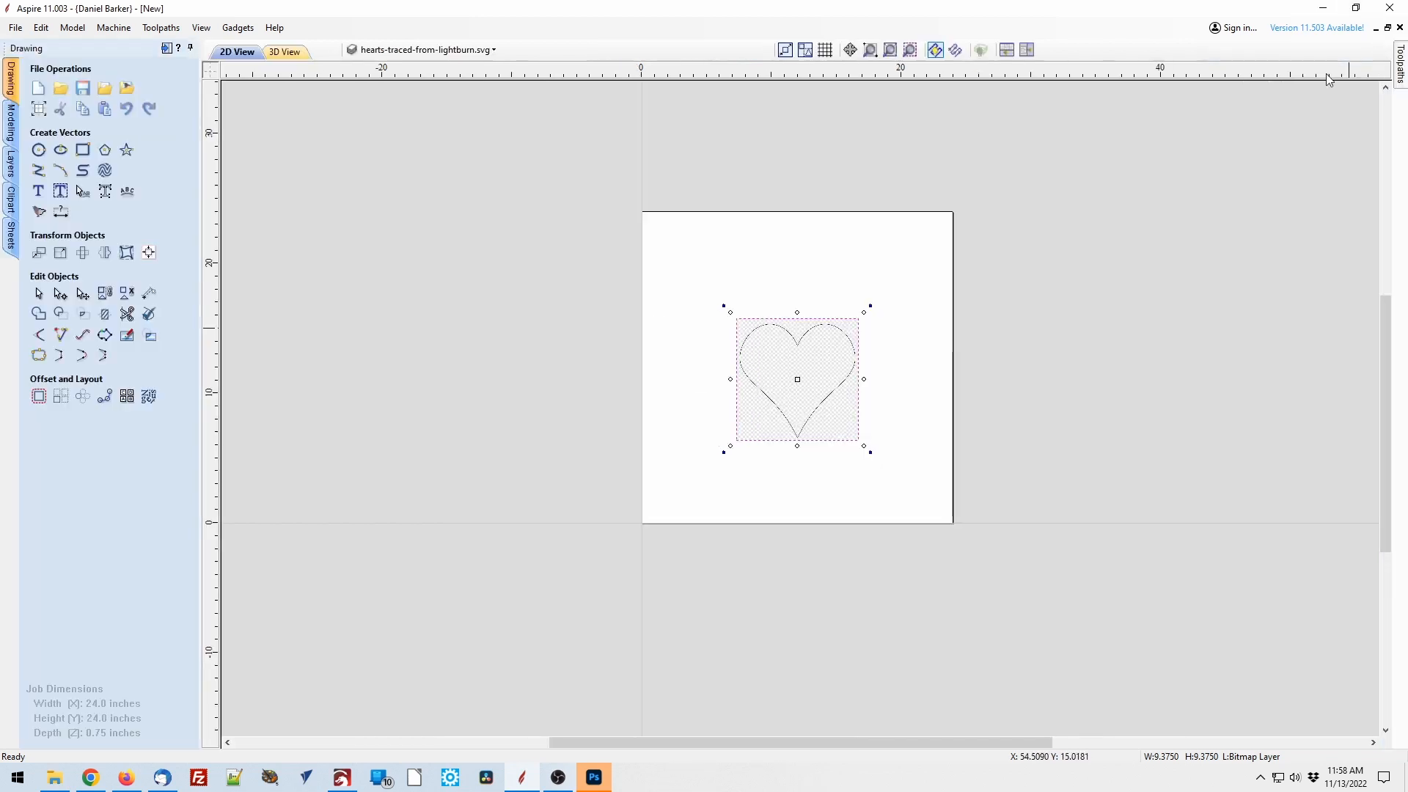
click(39, 211)
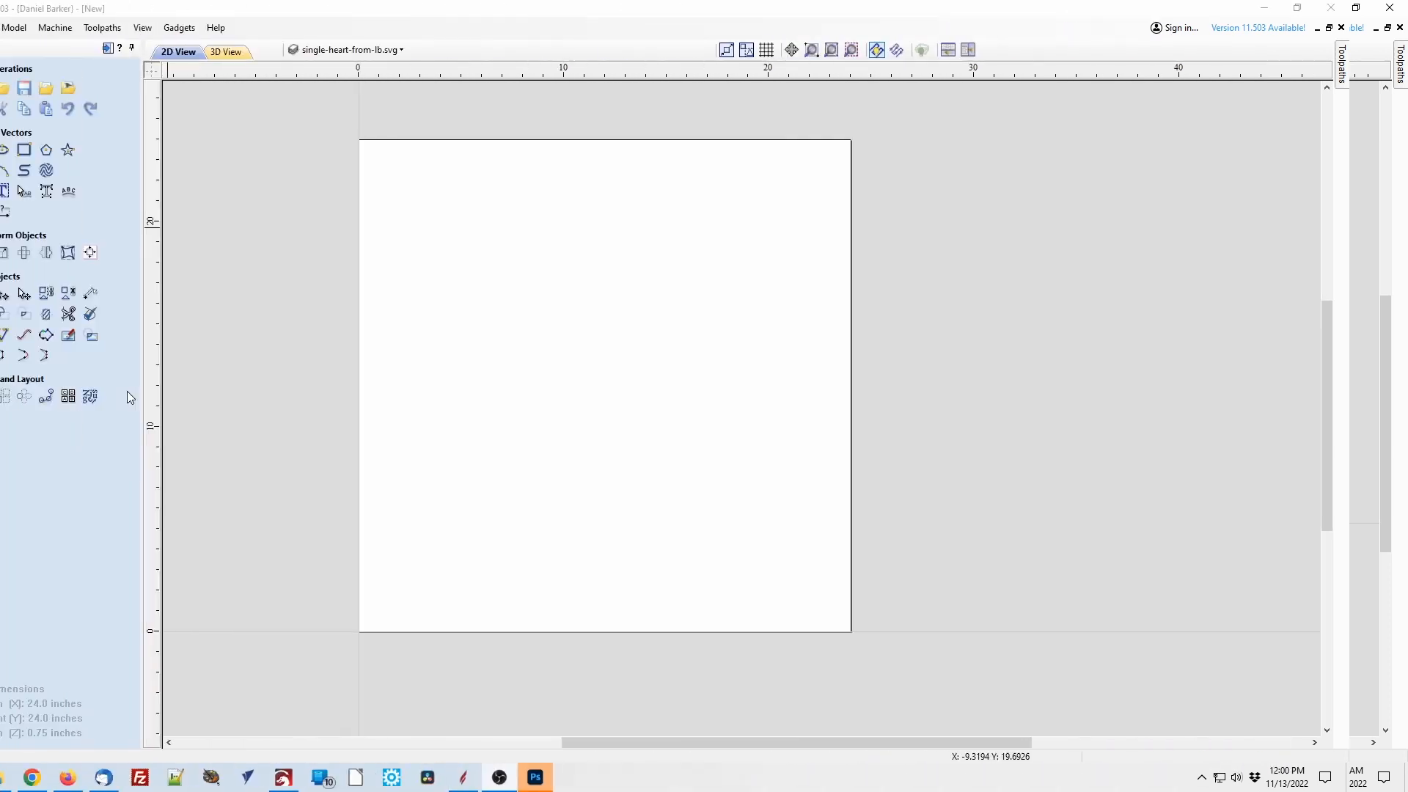
Create a 6 by 6 inch rectangle with square corners, centred at X 8.075, Y 10.8467
click(84, 152)
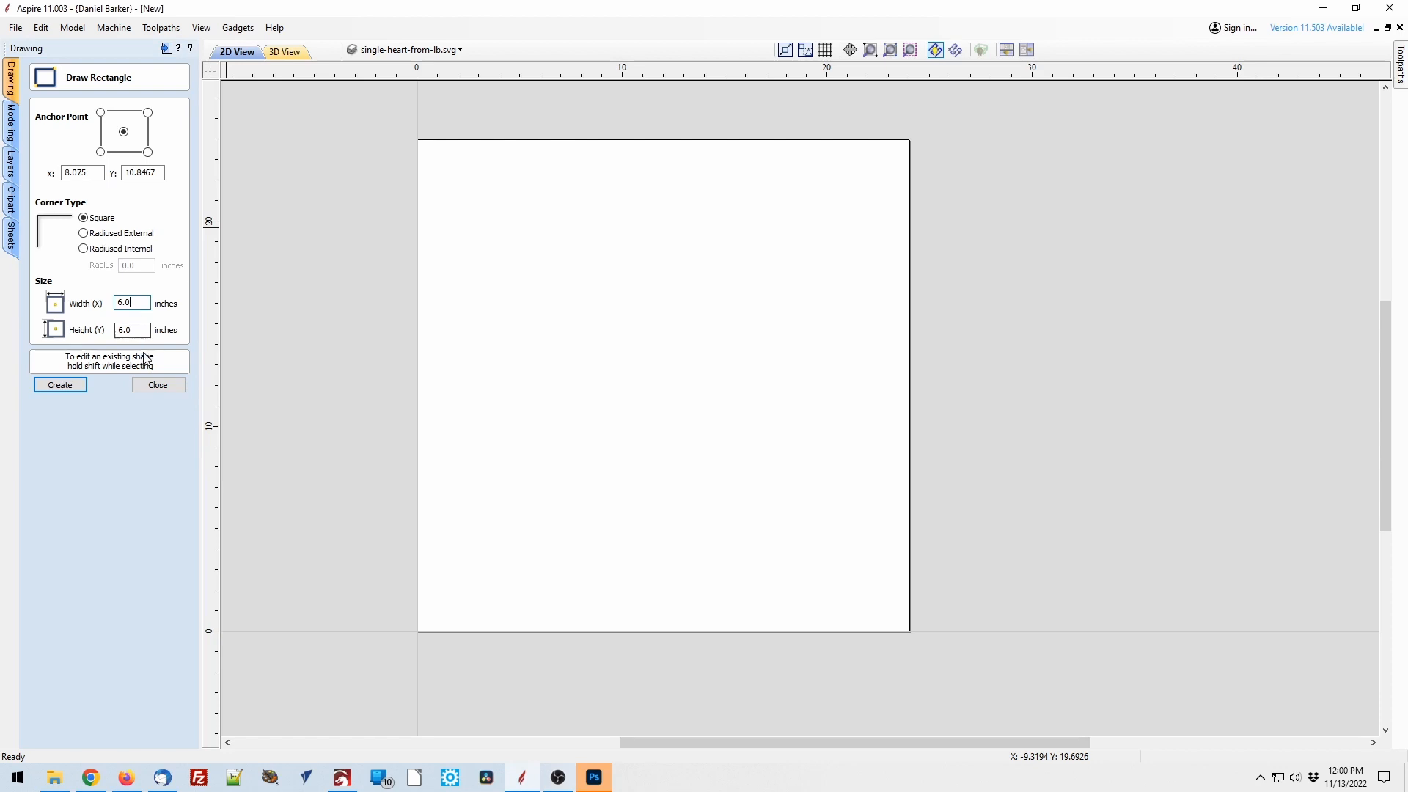
click(65, 388)
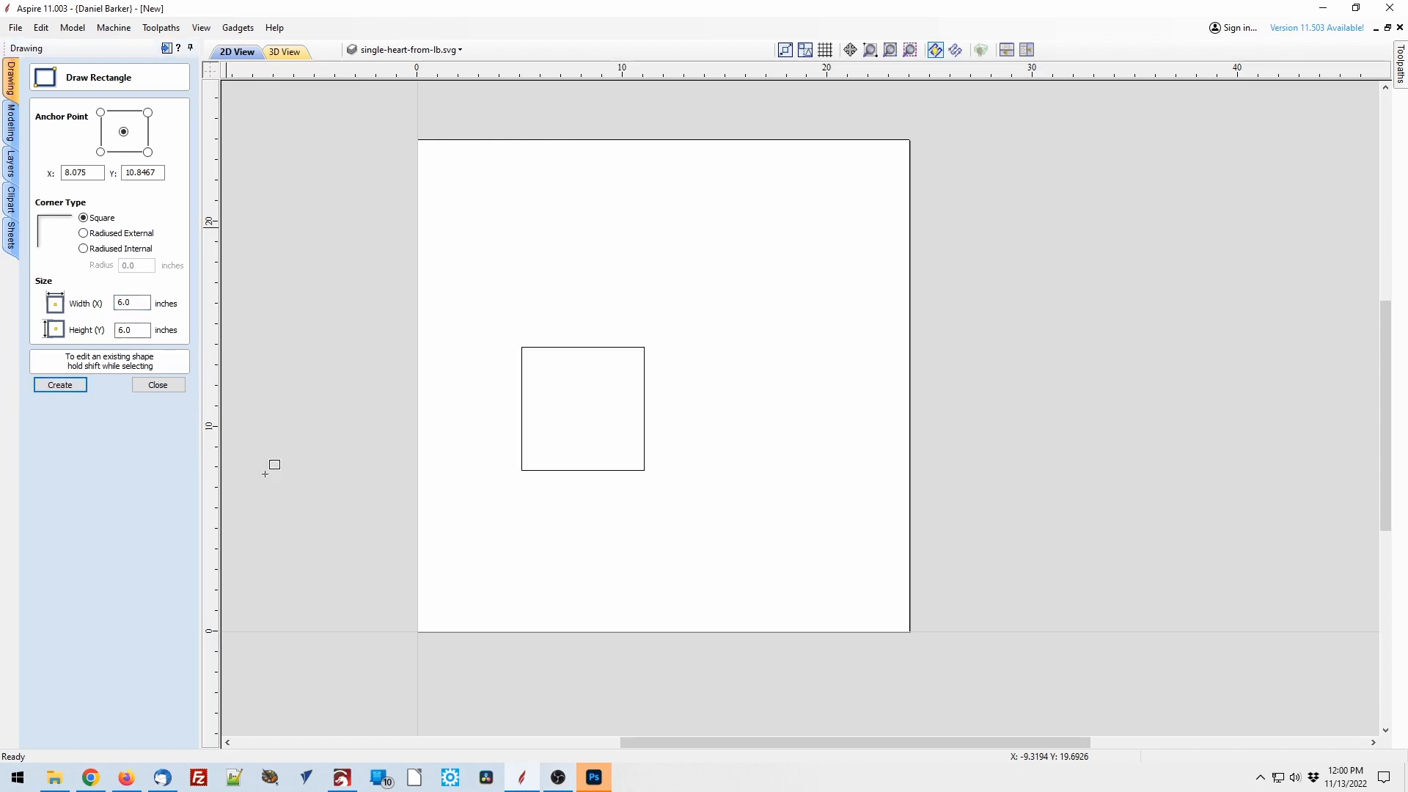
click(155, 386)
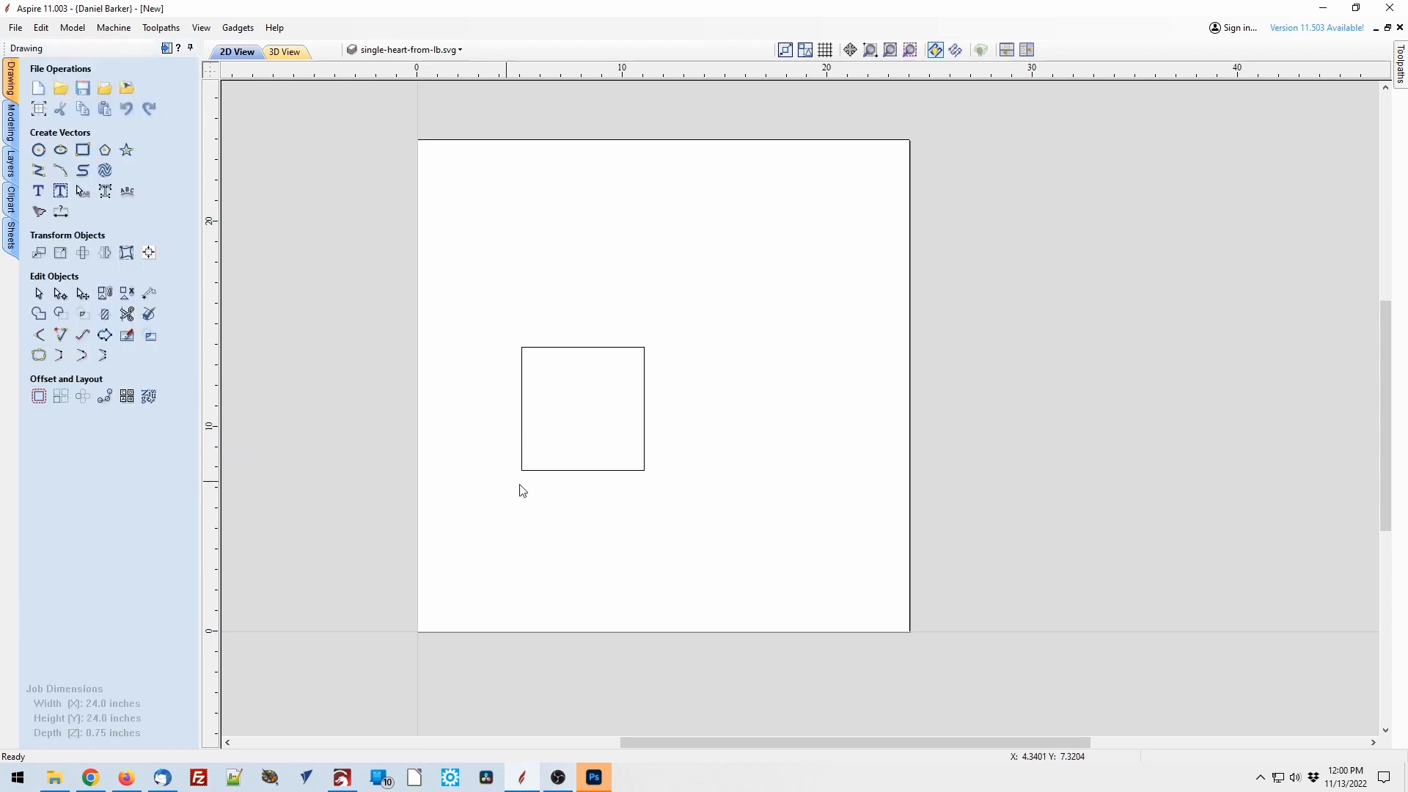
Move the square upward and scale it proportionally from its lower-right corner to about 11.83 inches wide
click(579, 471)
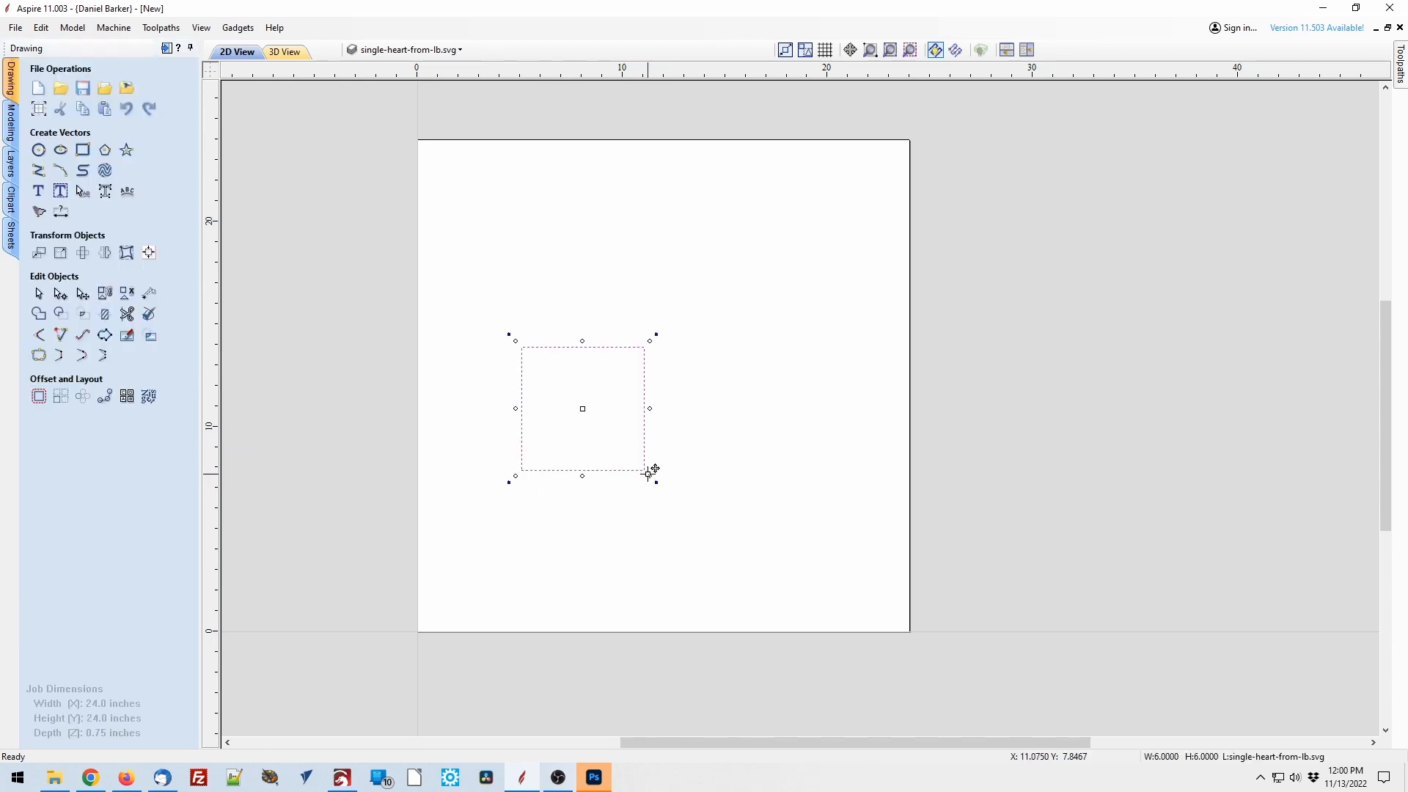
drag(646, 471, 653, 377)
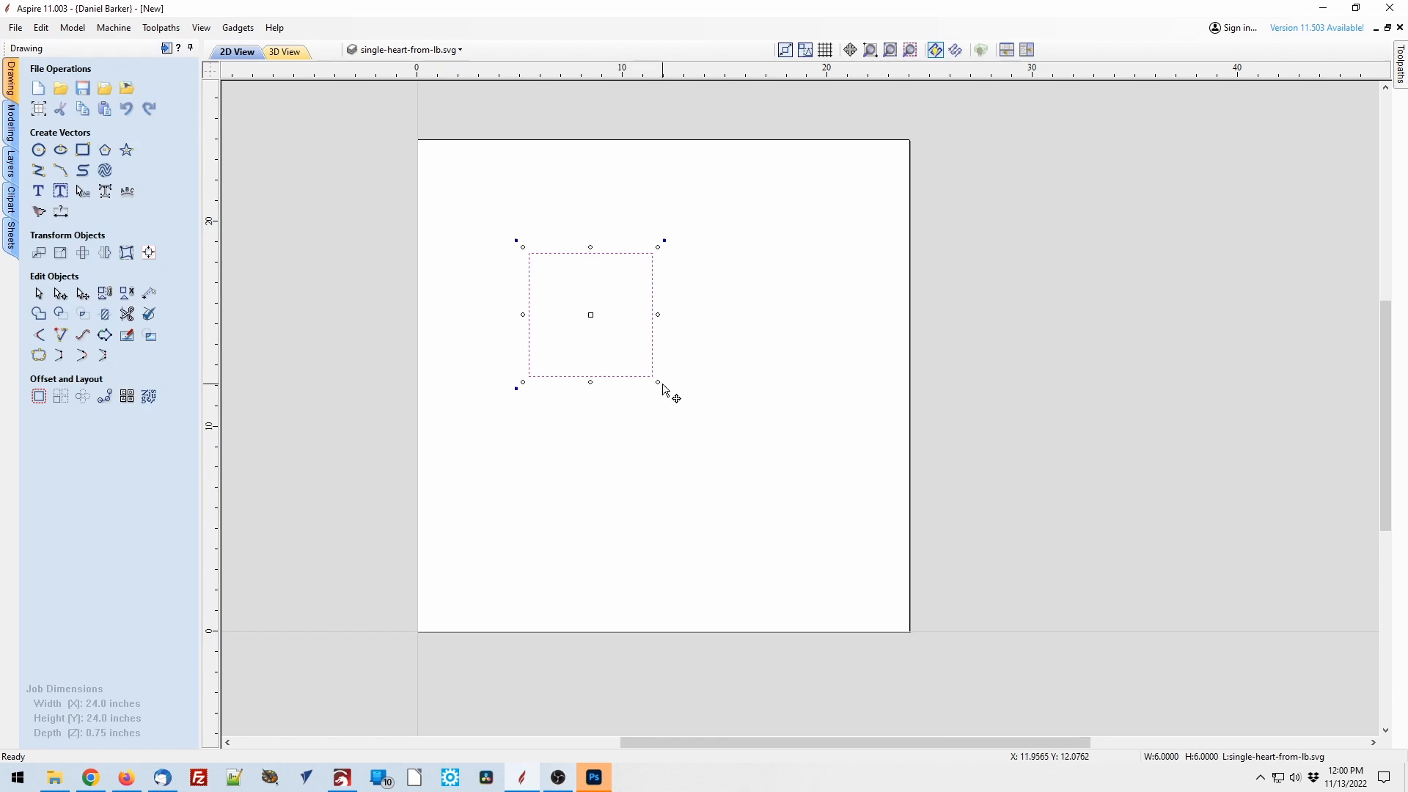
drag(661, 382, 784, 495)
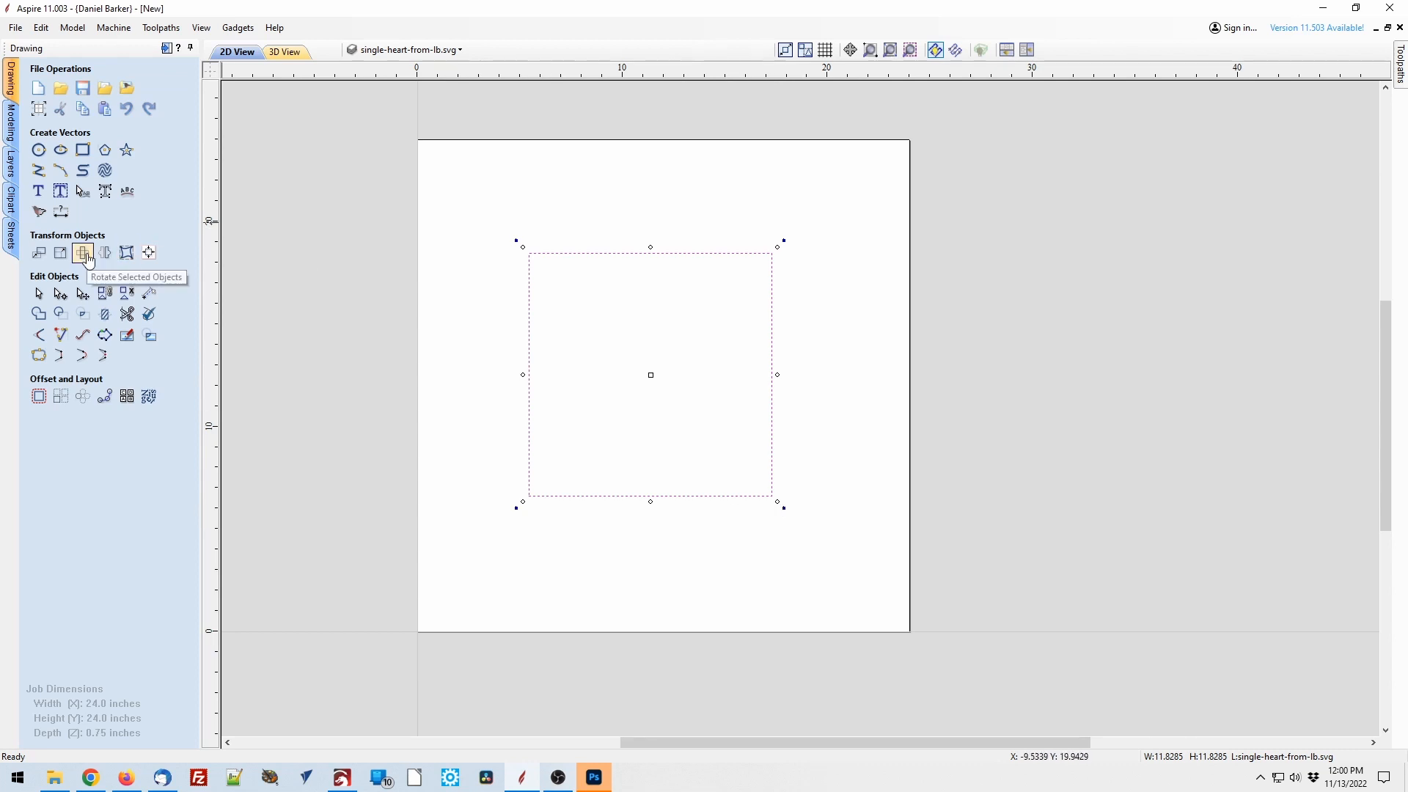
Rotate the square by a relative angle of 45 degrees about its centre
click(85, 256)
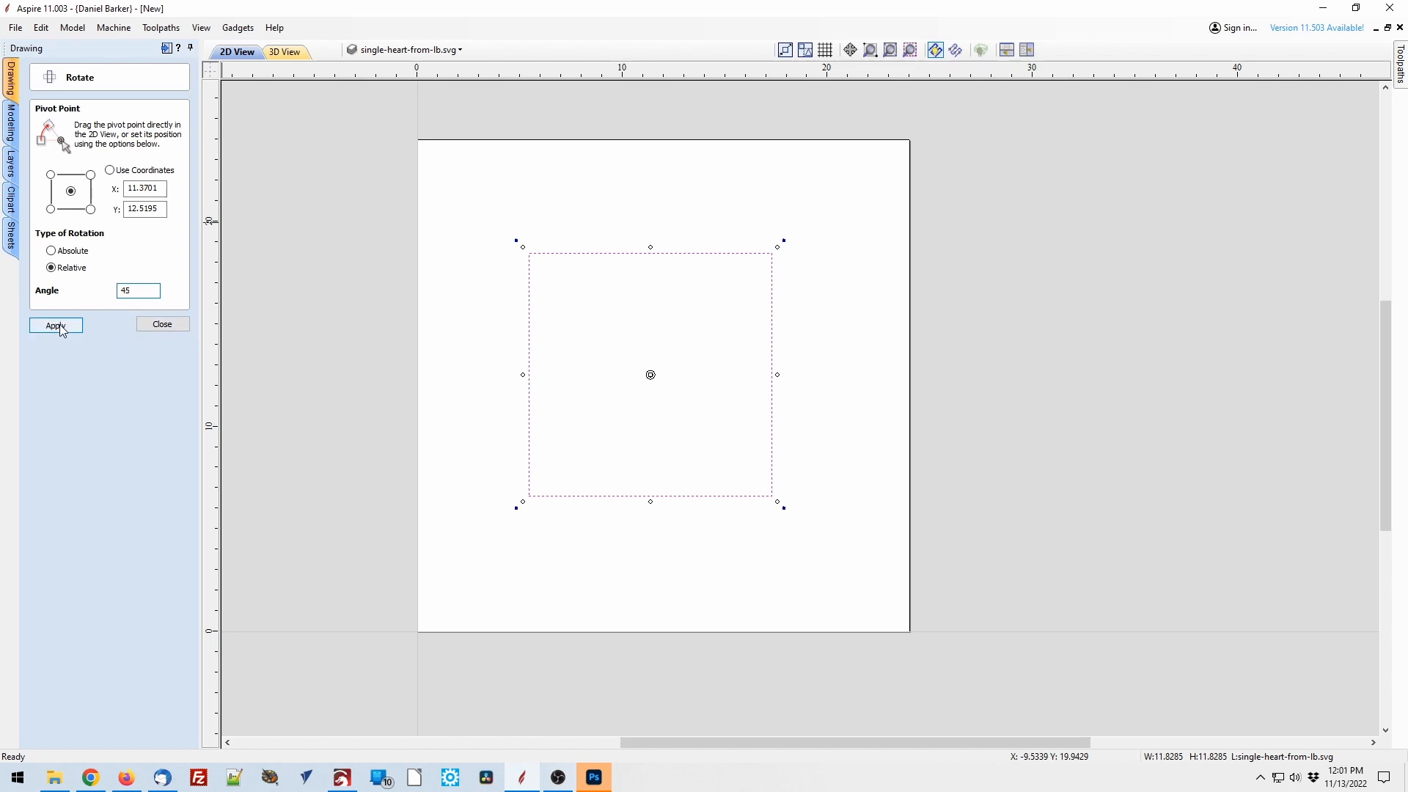
click(62, 327)
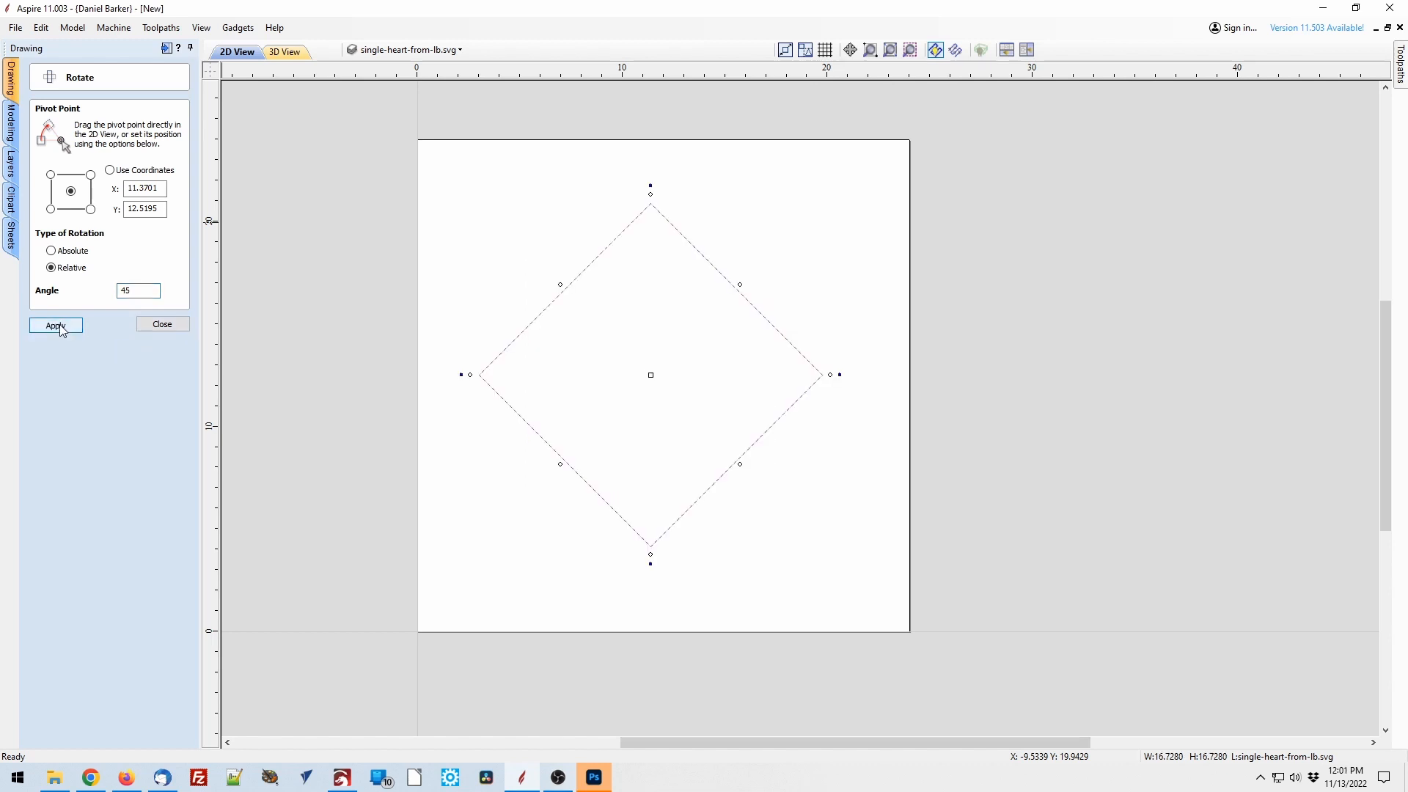
click(162, 324)
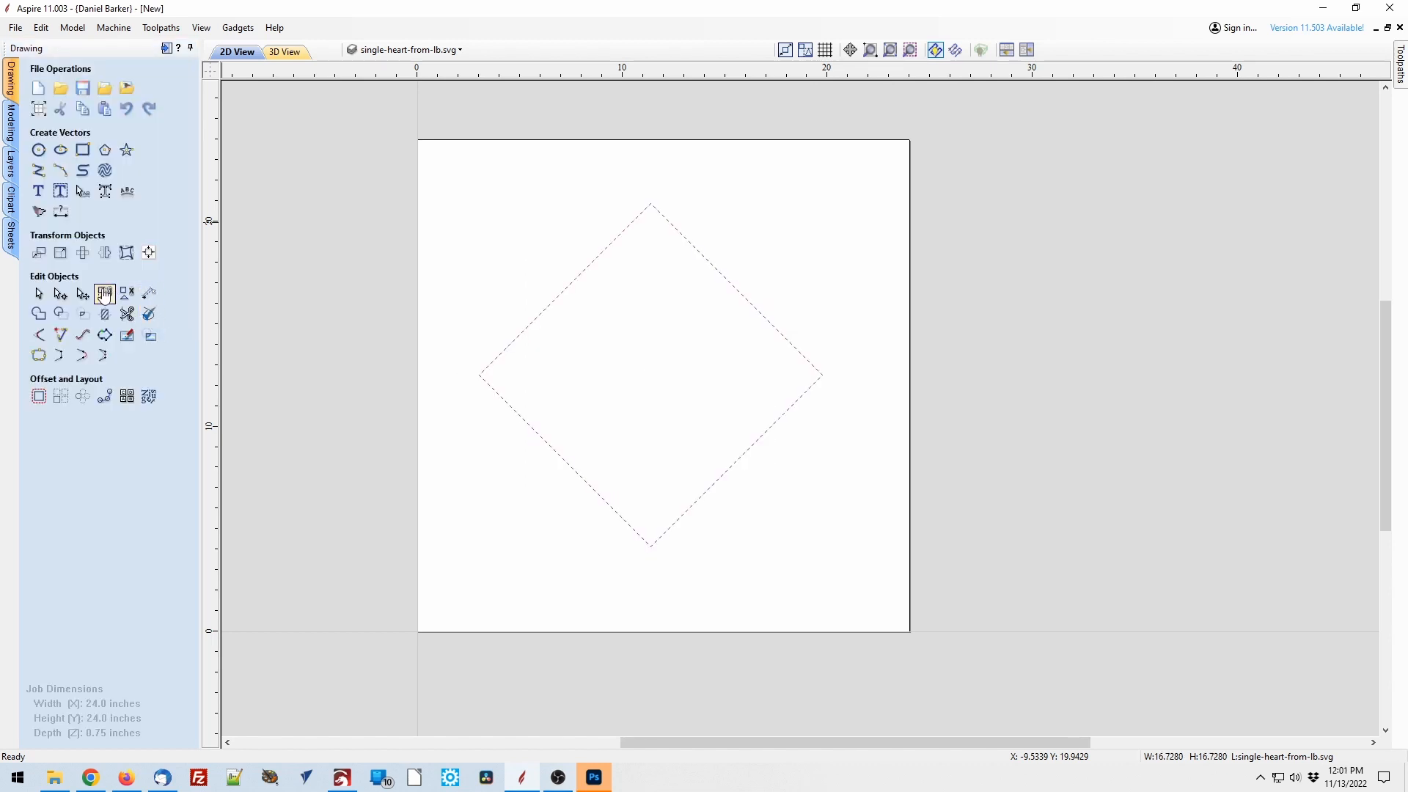
Convert the two upper edges of the rotated square from lines to arcs in node editing to form a heart
click(61, 294)
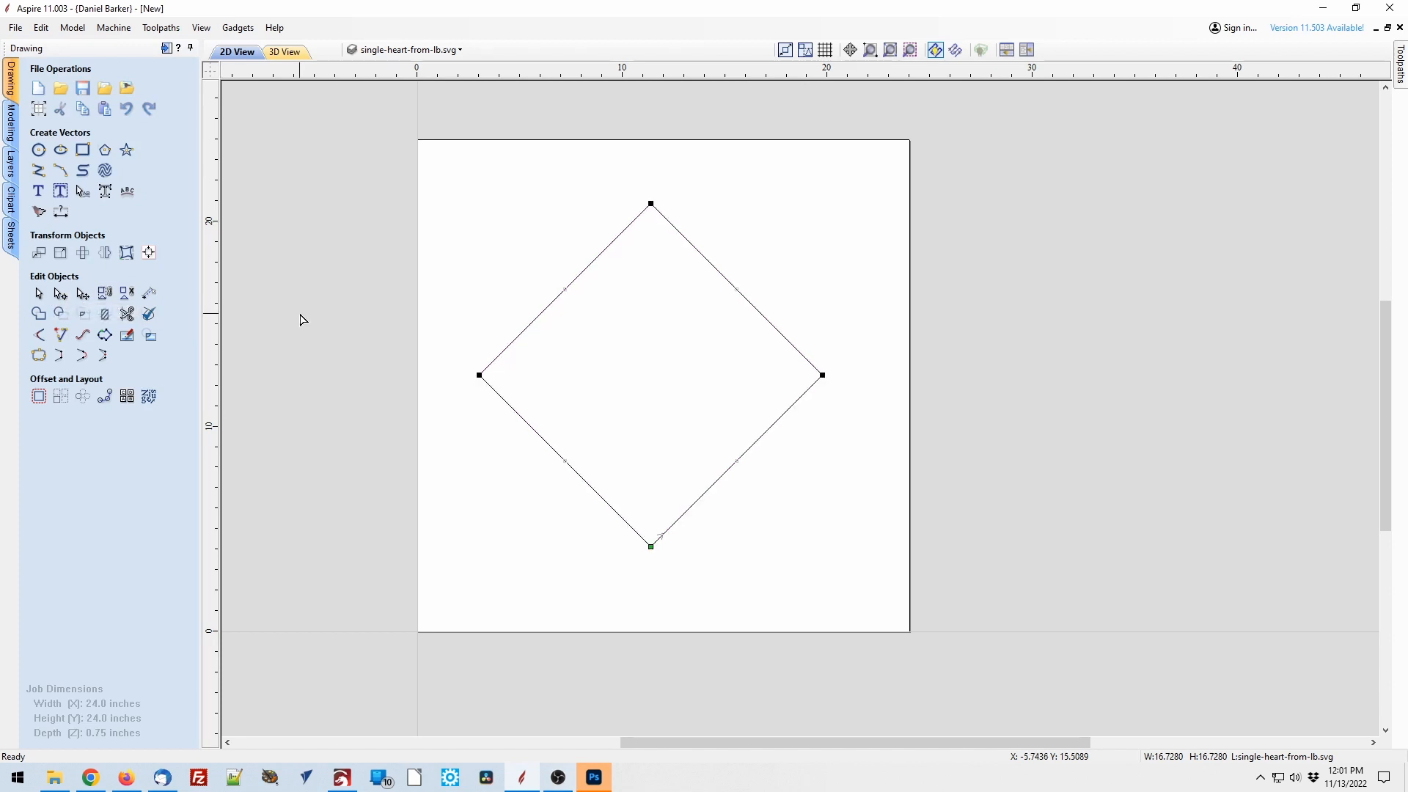
right_click(587, 273)
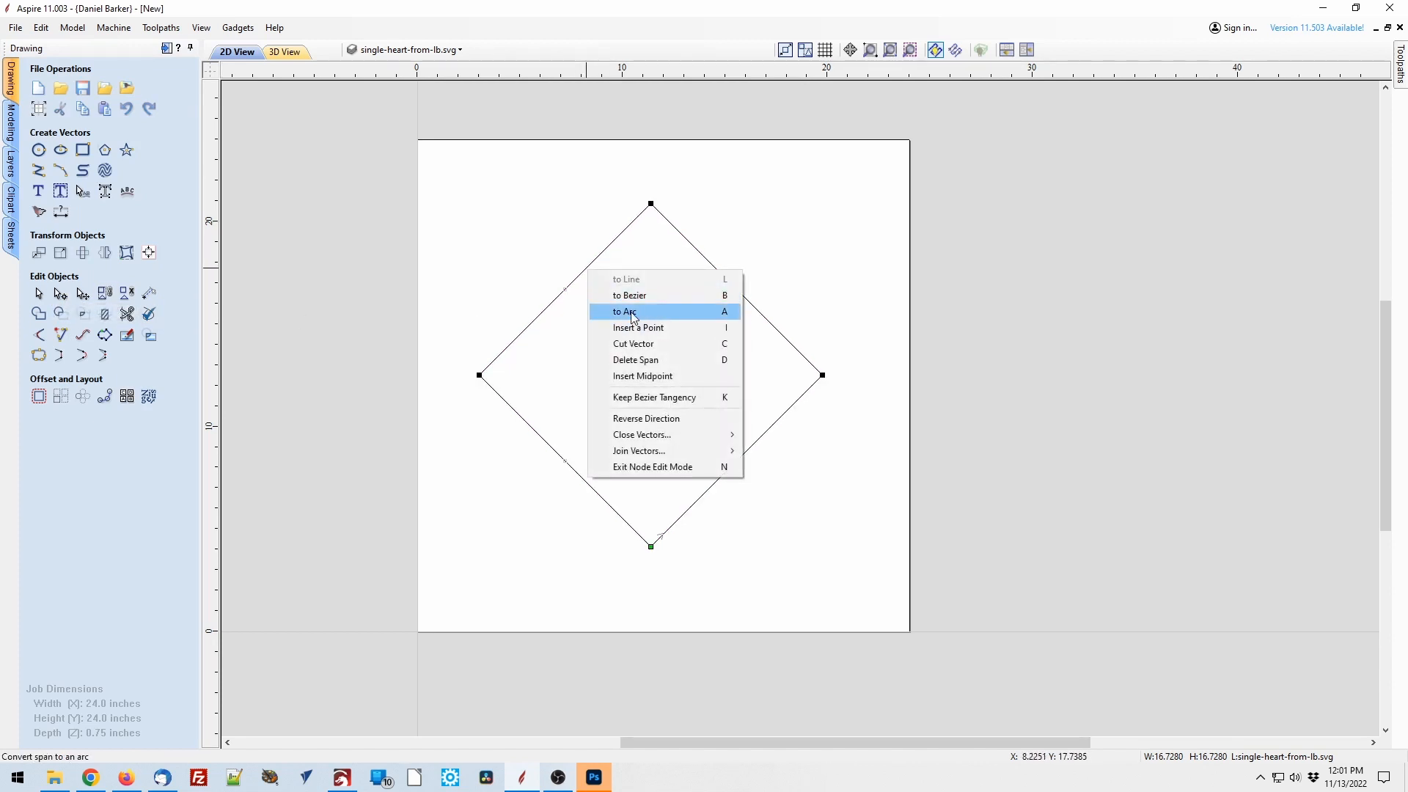
click(690, 310)
right_click(717, 275)
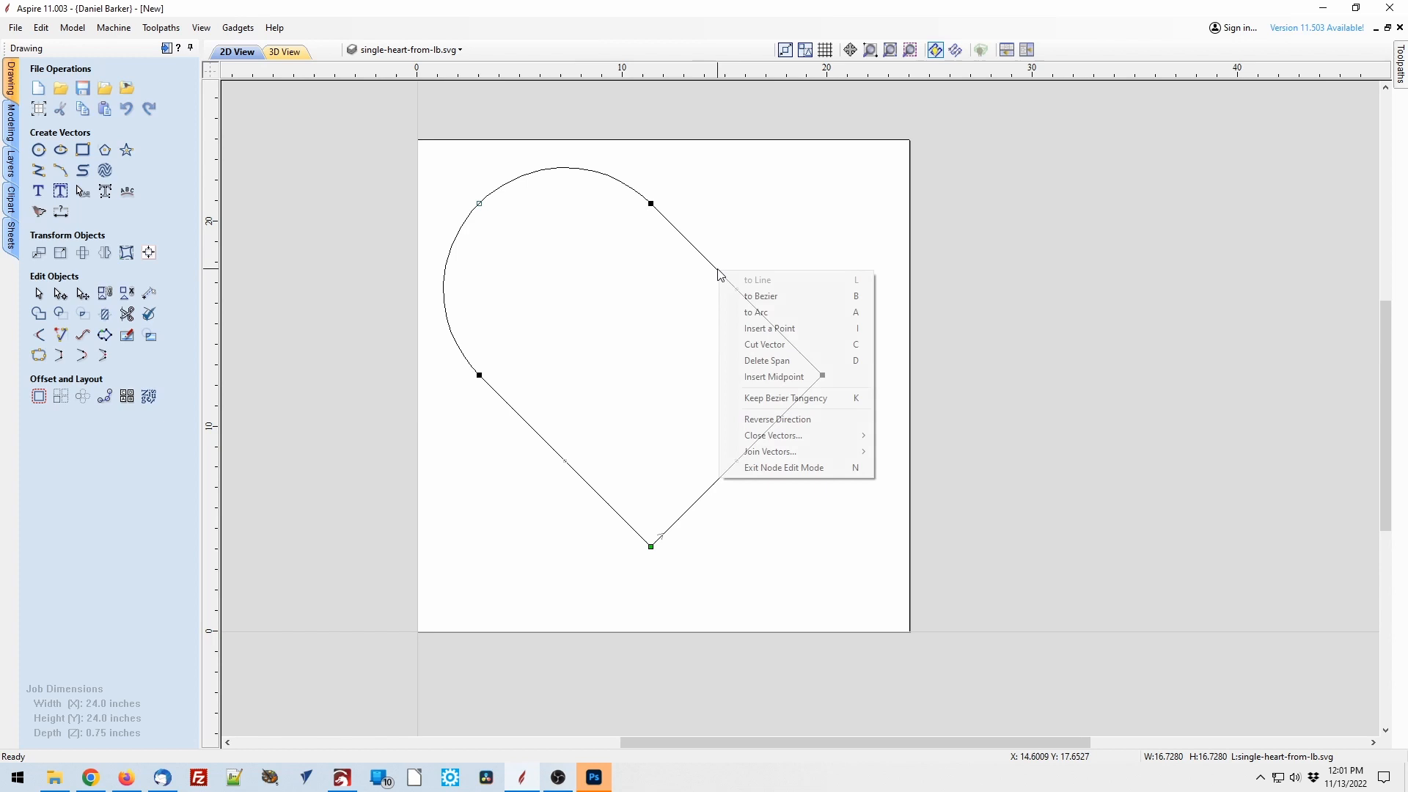
click(784, 319)
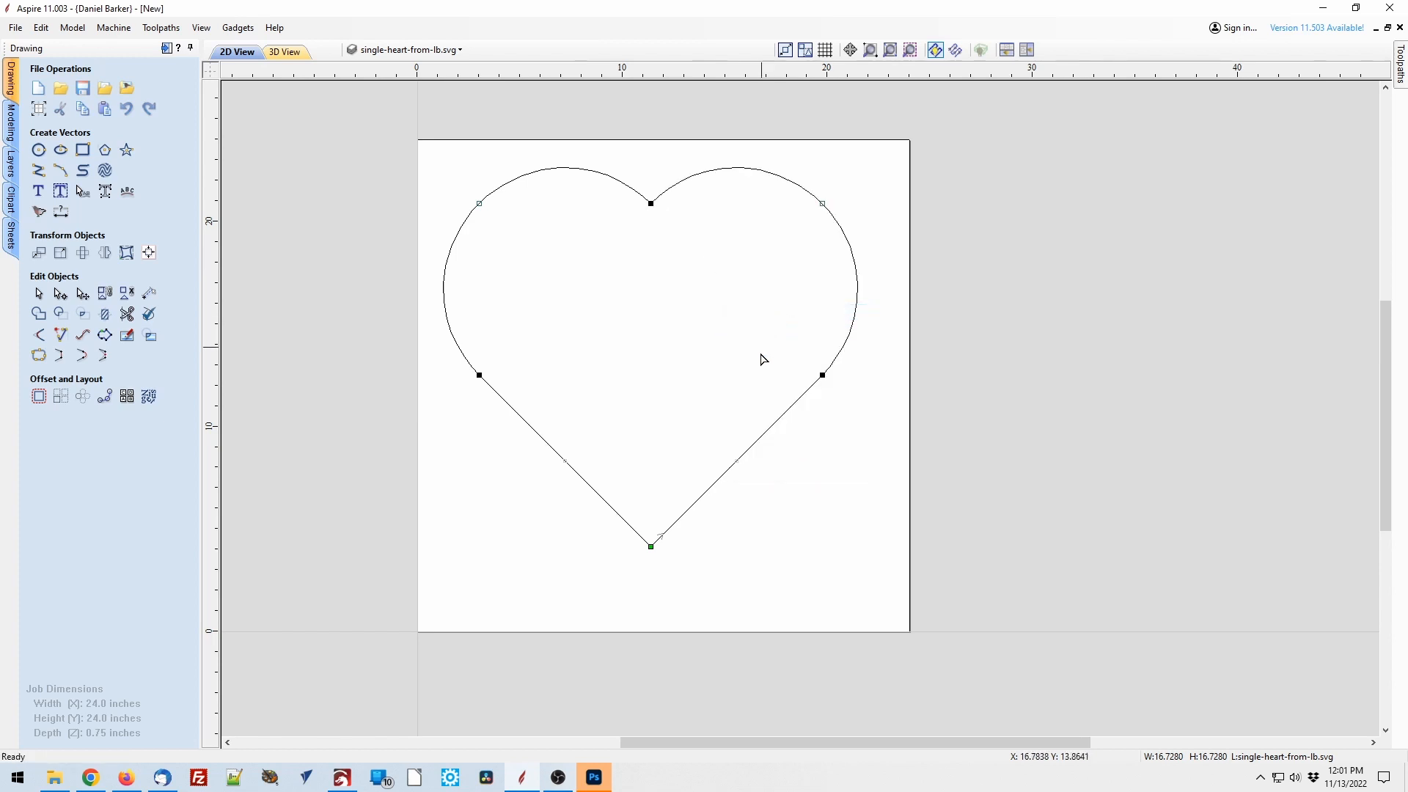
click(566, 493)
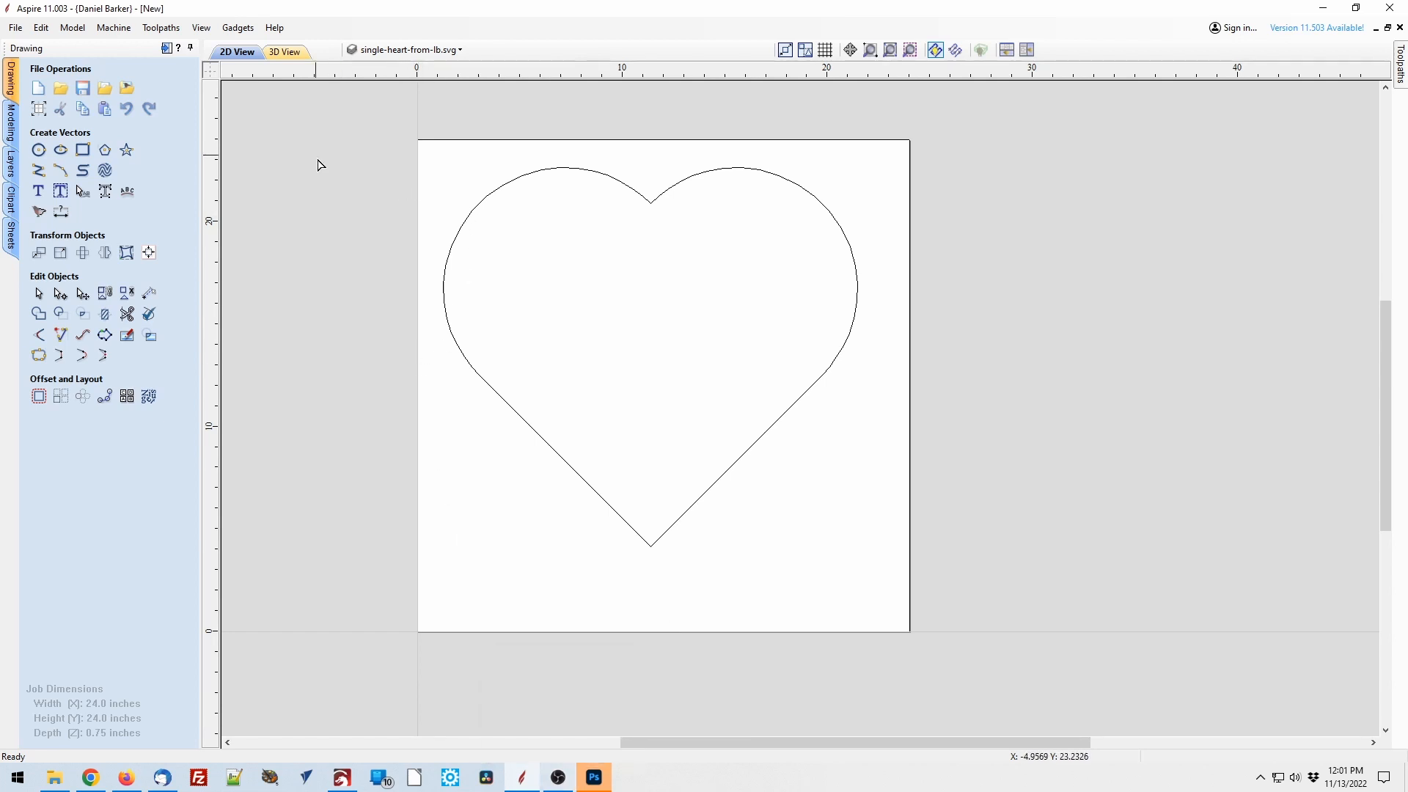
Export the heart vector as an SVG named heart-from-aspire.svg in the VIDEO 406 folder, replacing the existing file
click(510, 188)
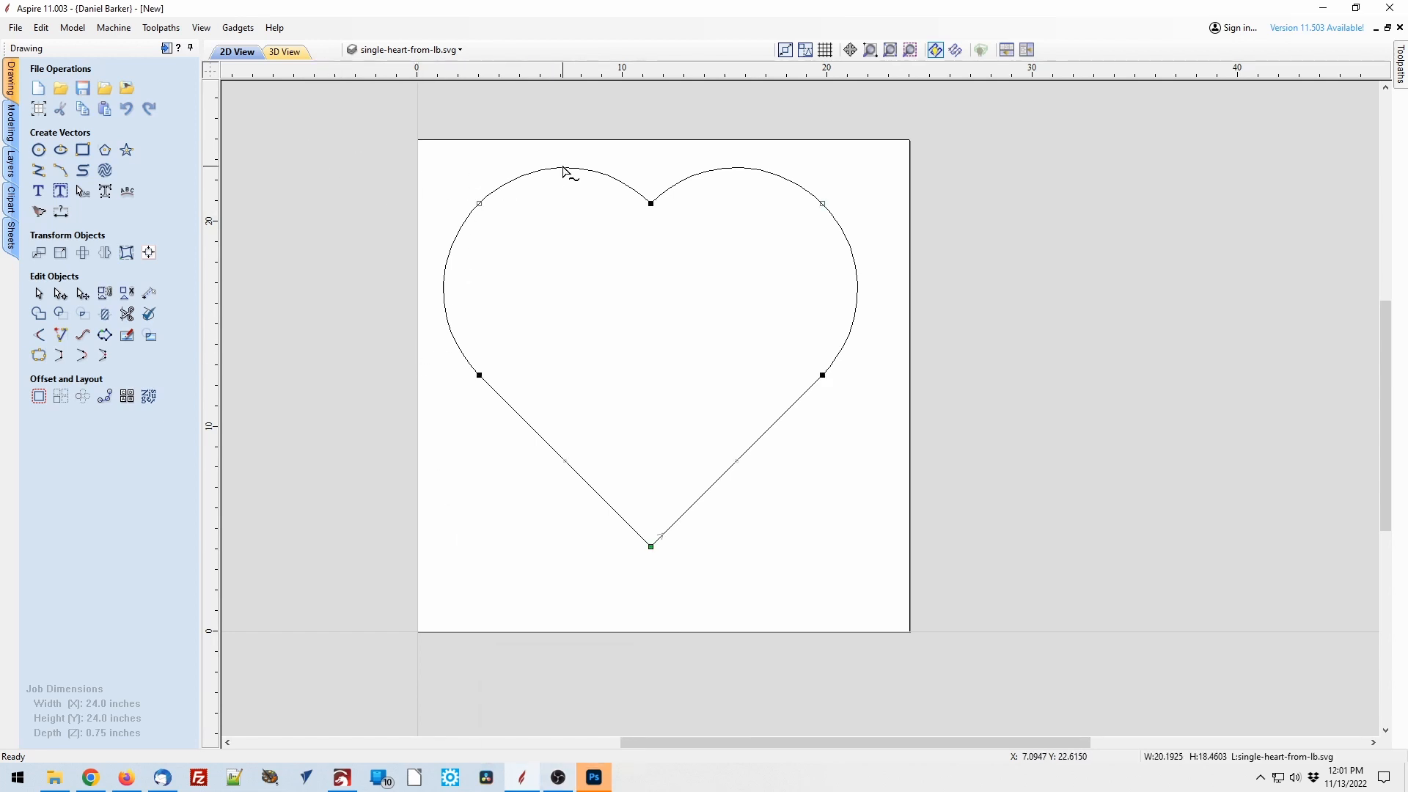
click(15, 28)
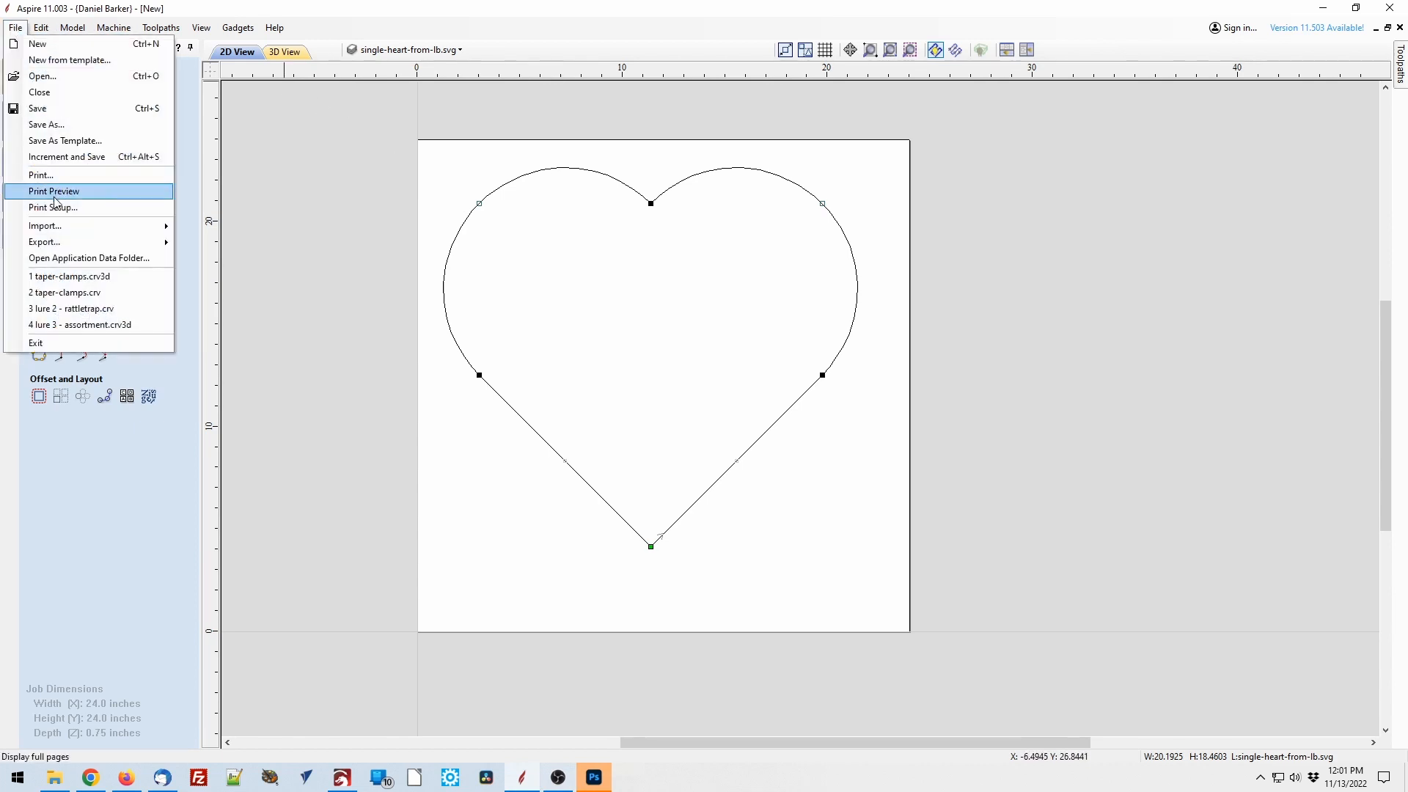
mouse_move(88, 242)
click(207, 291)
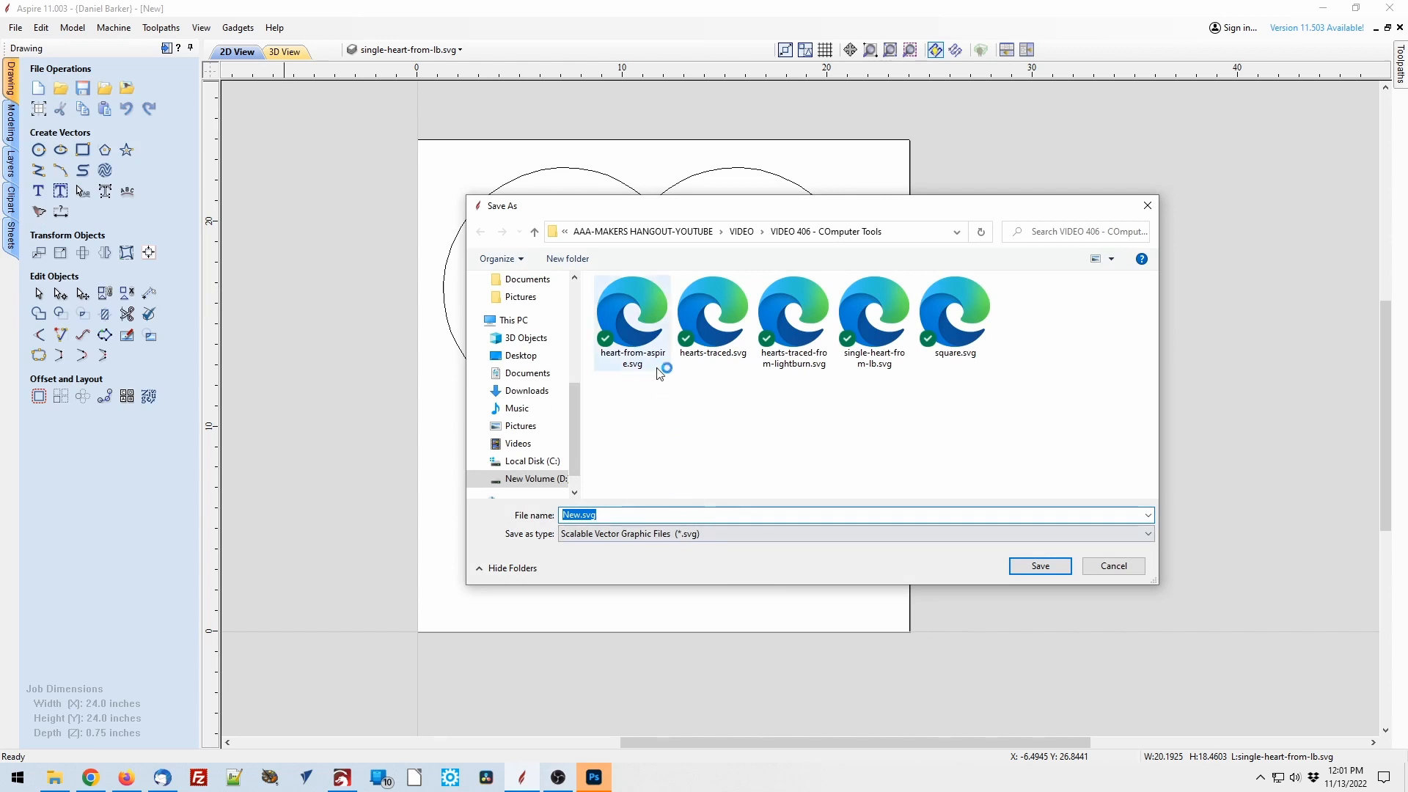
double_click(642, 343)
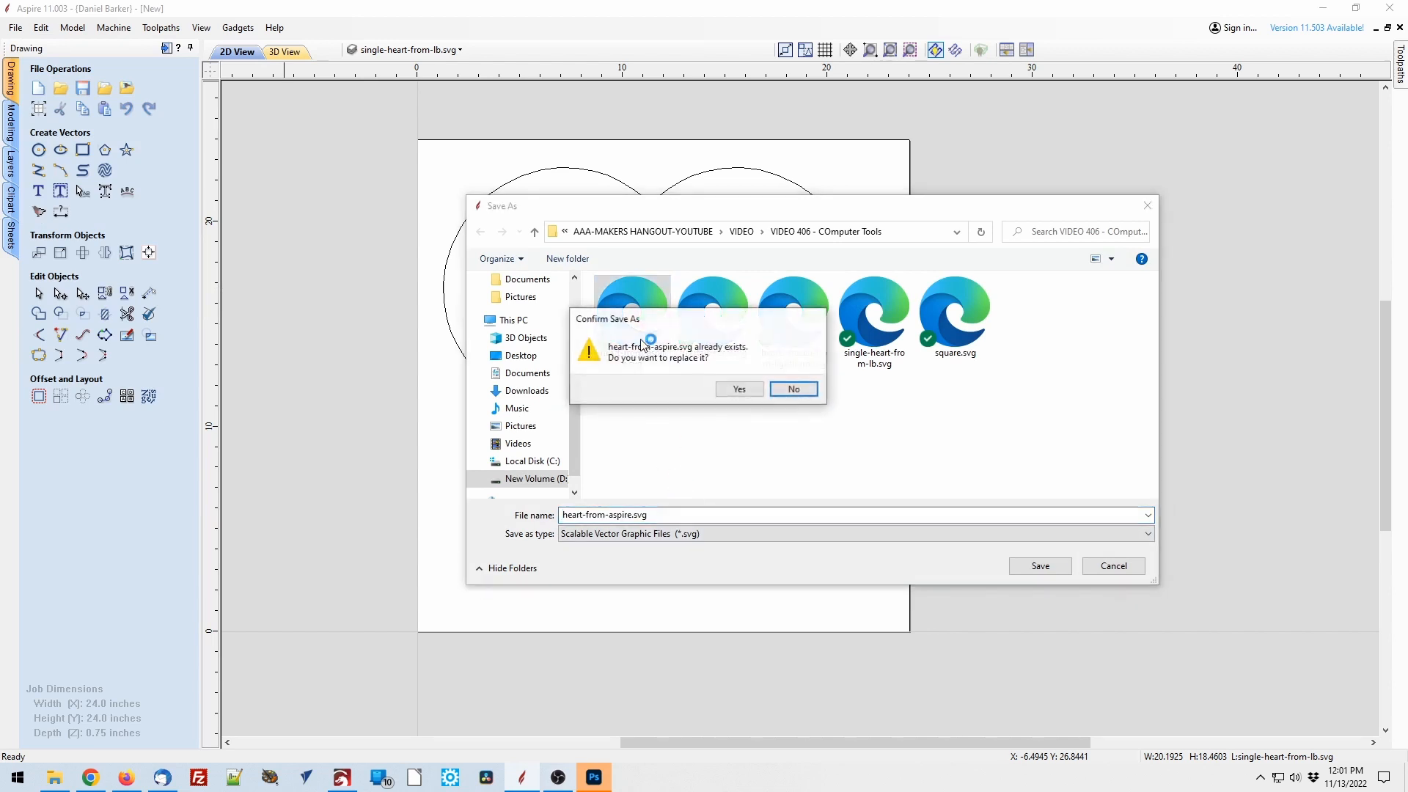
click(738, 389)
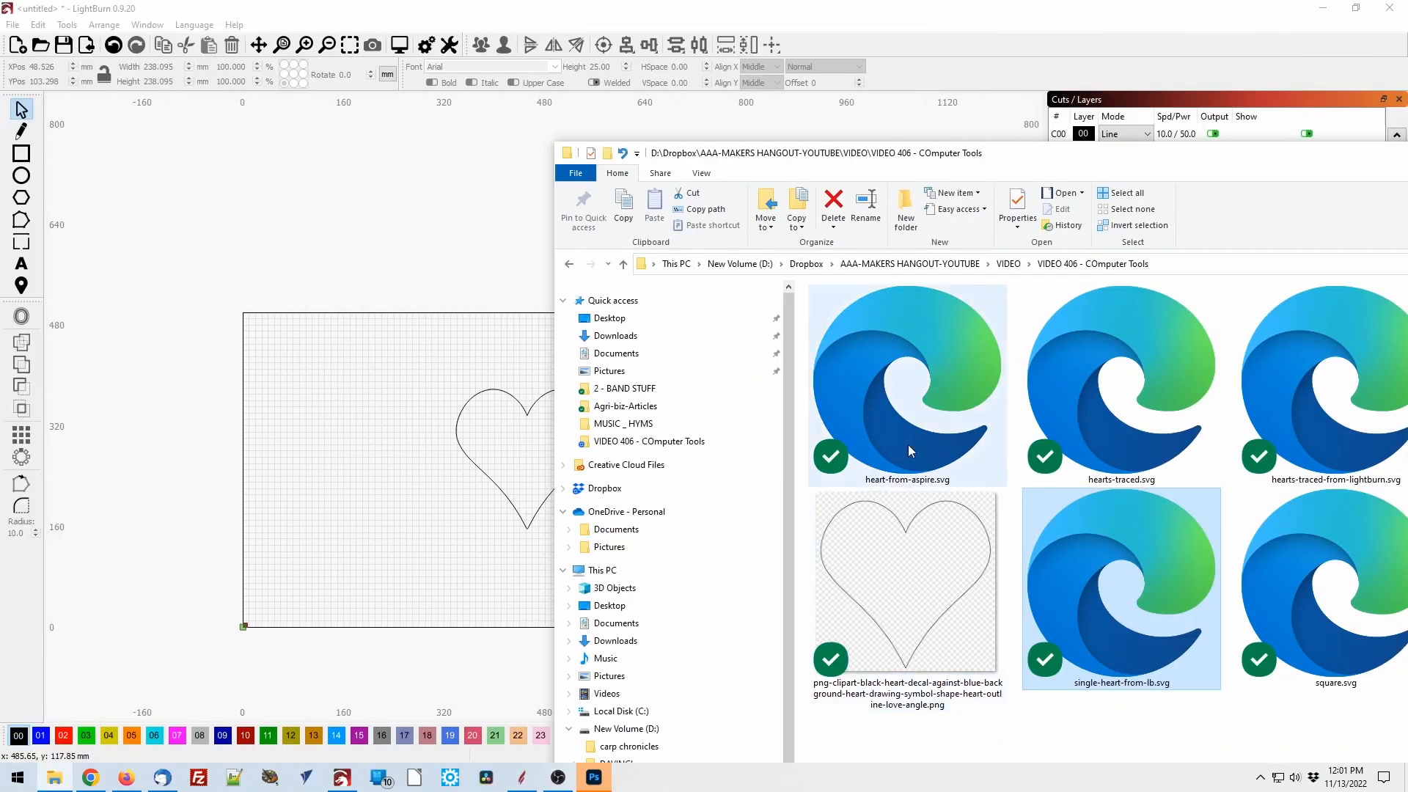
Import heart-from-aspire.svg from the folder into LightBurn and scale it down to about 330 mm wide inside the work area, beside the smaller heart
drag(909, 450, 378, 514)
click(159, 400)
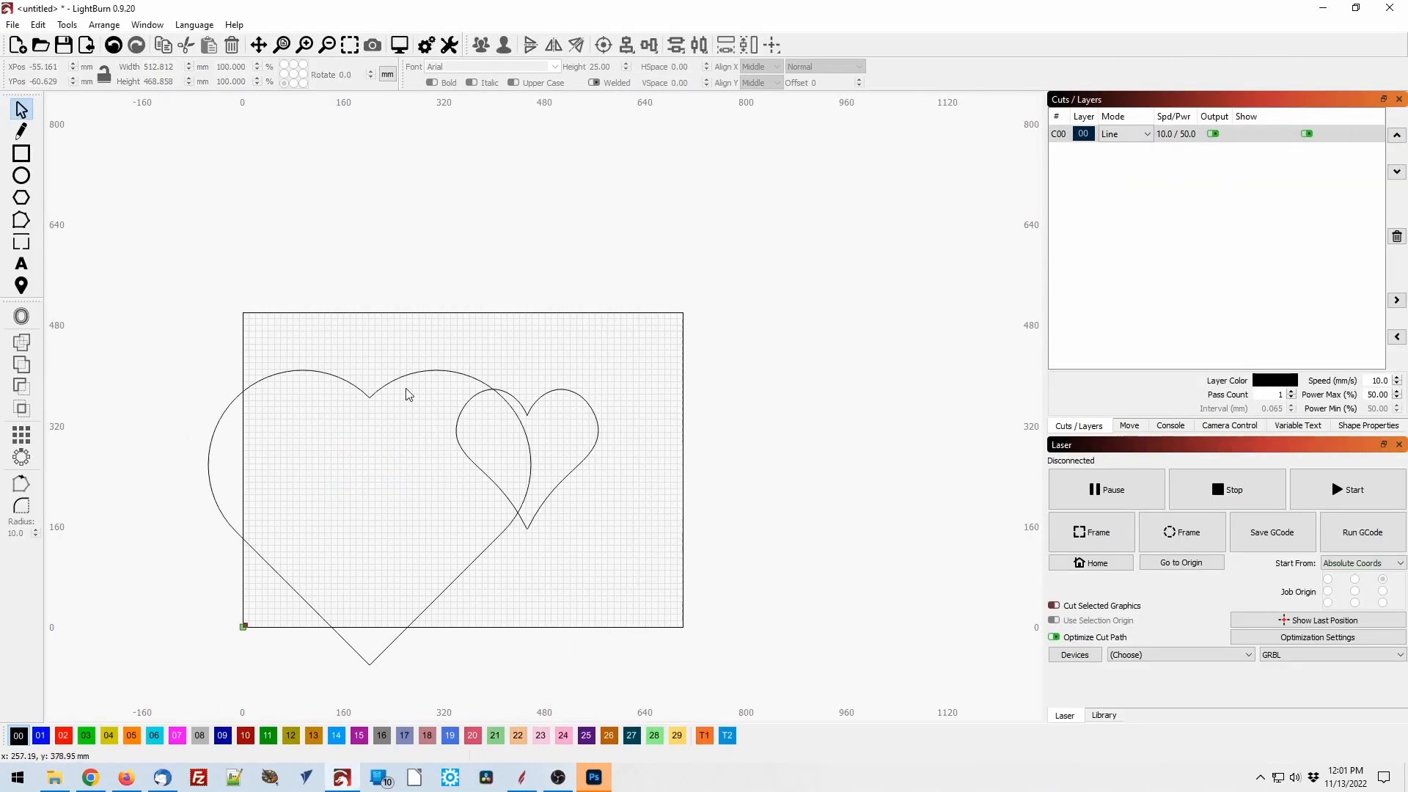
click(414, 378)
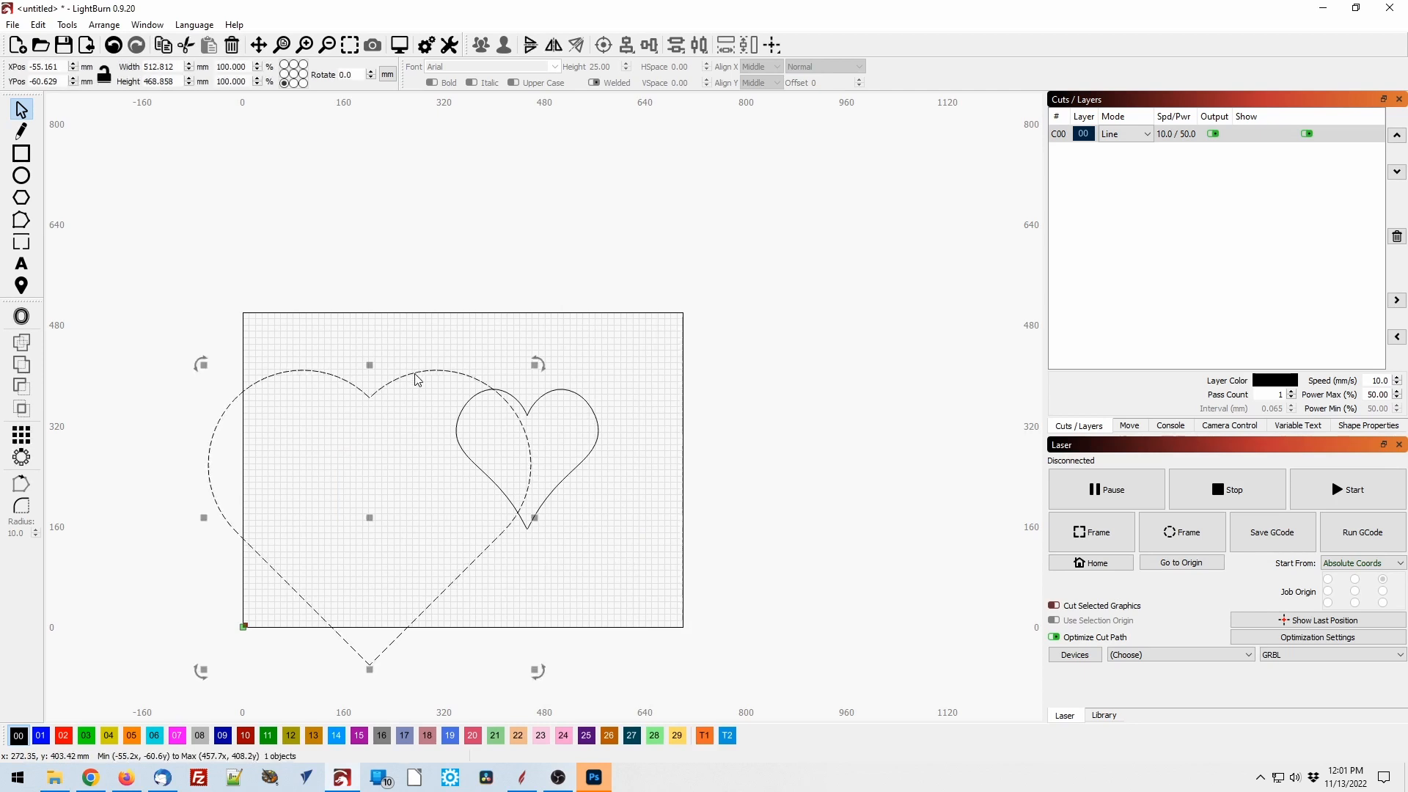
drag(535, 364, 395, 424)
click(497, 543)
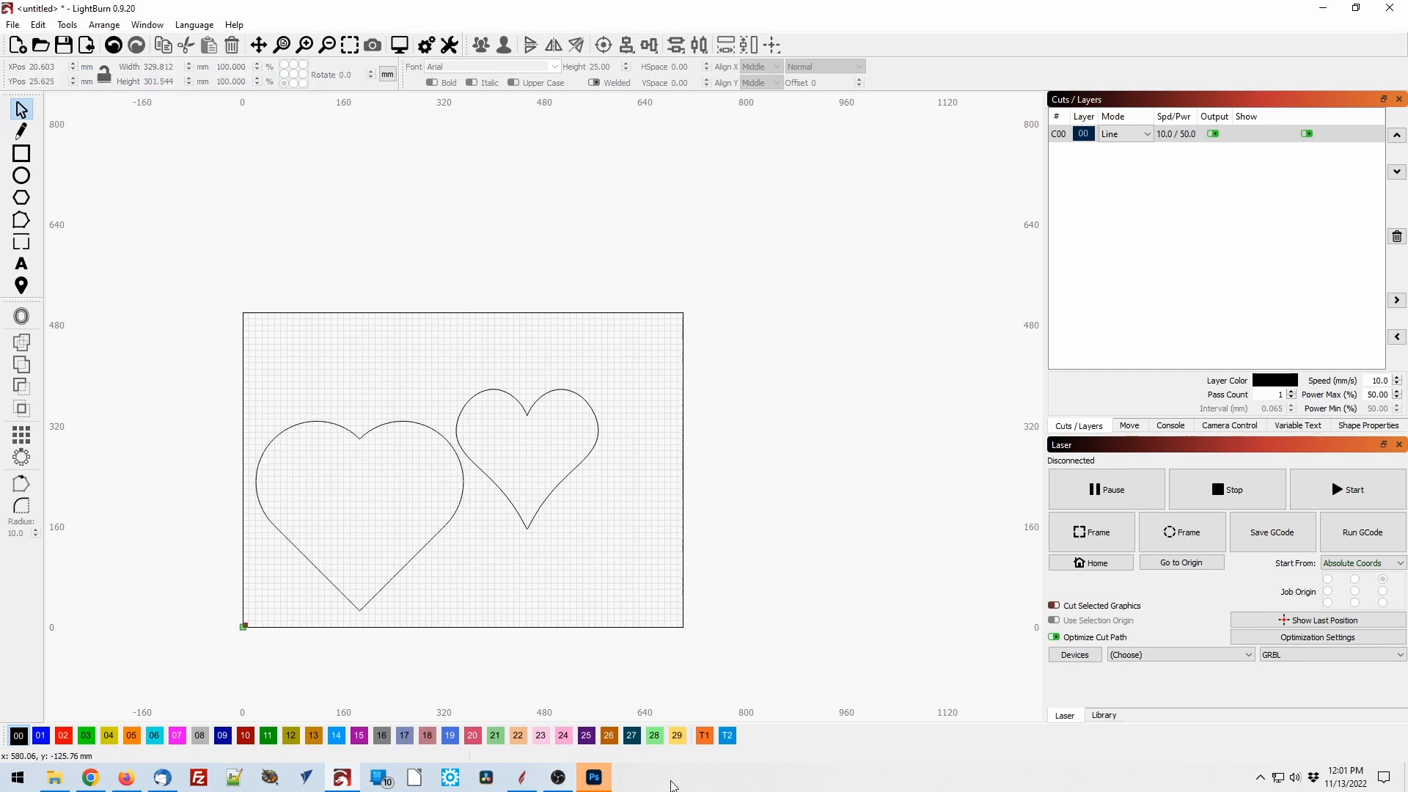
scroll(519, 704, up, 4)
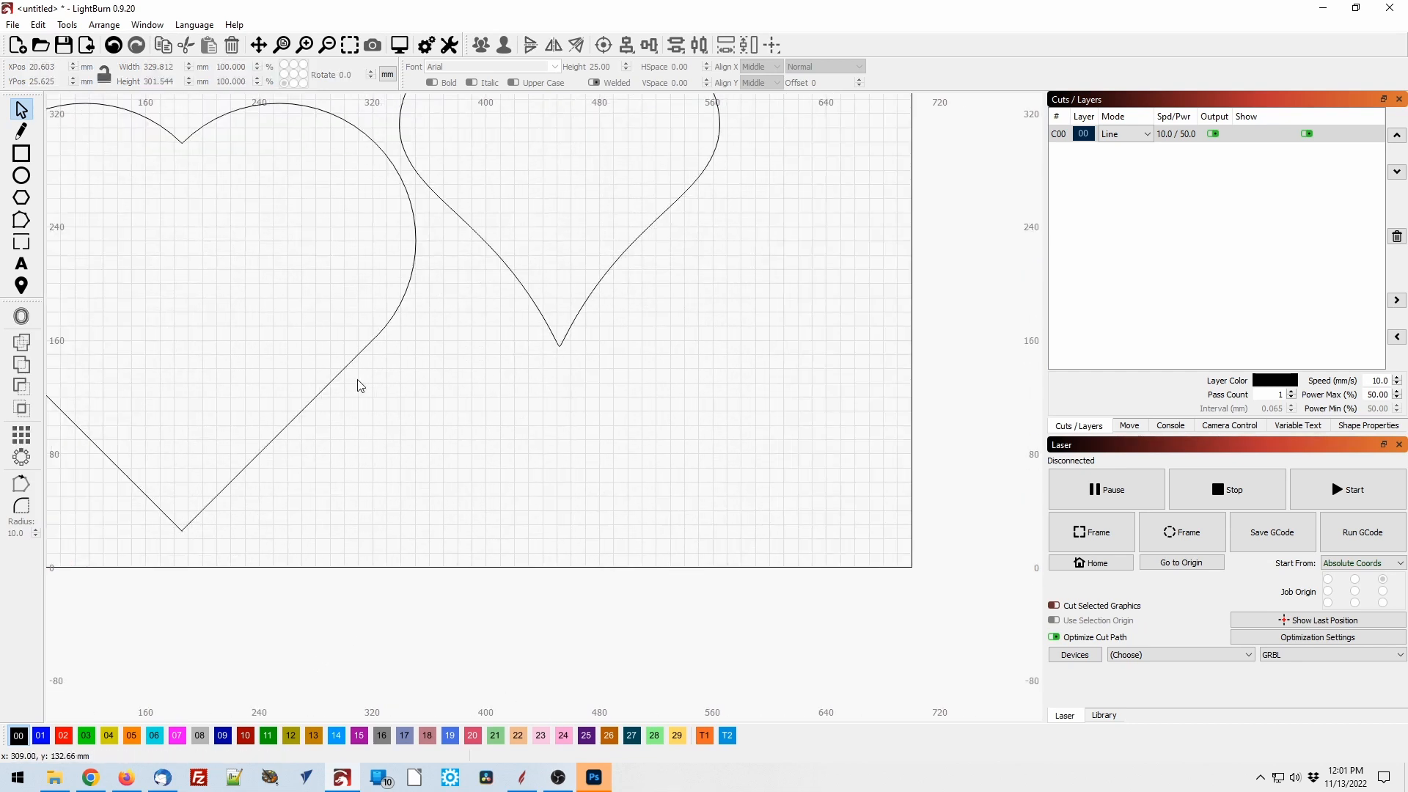